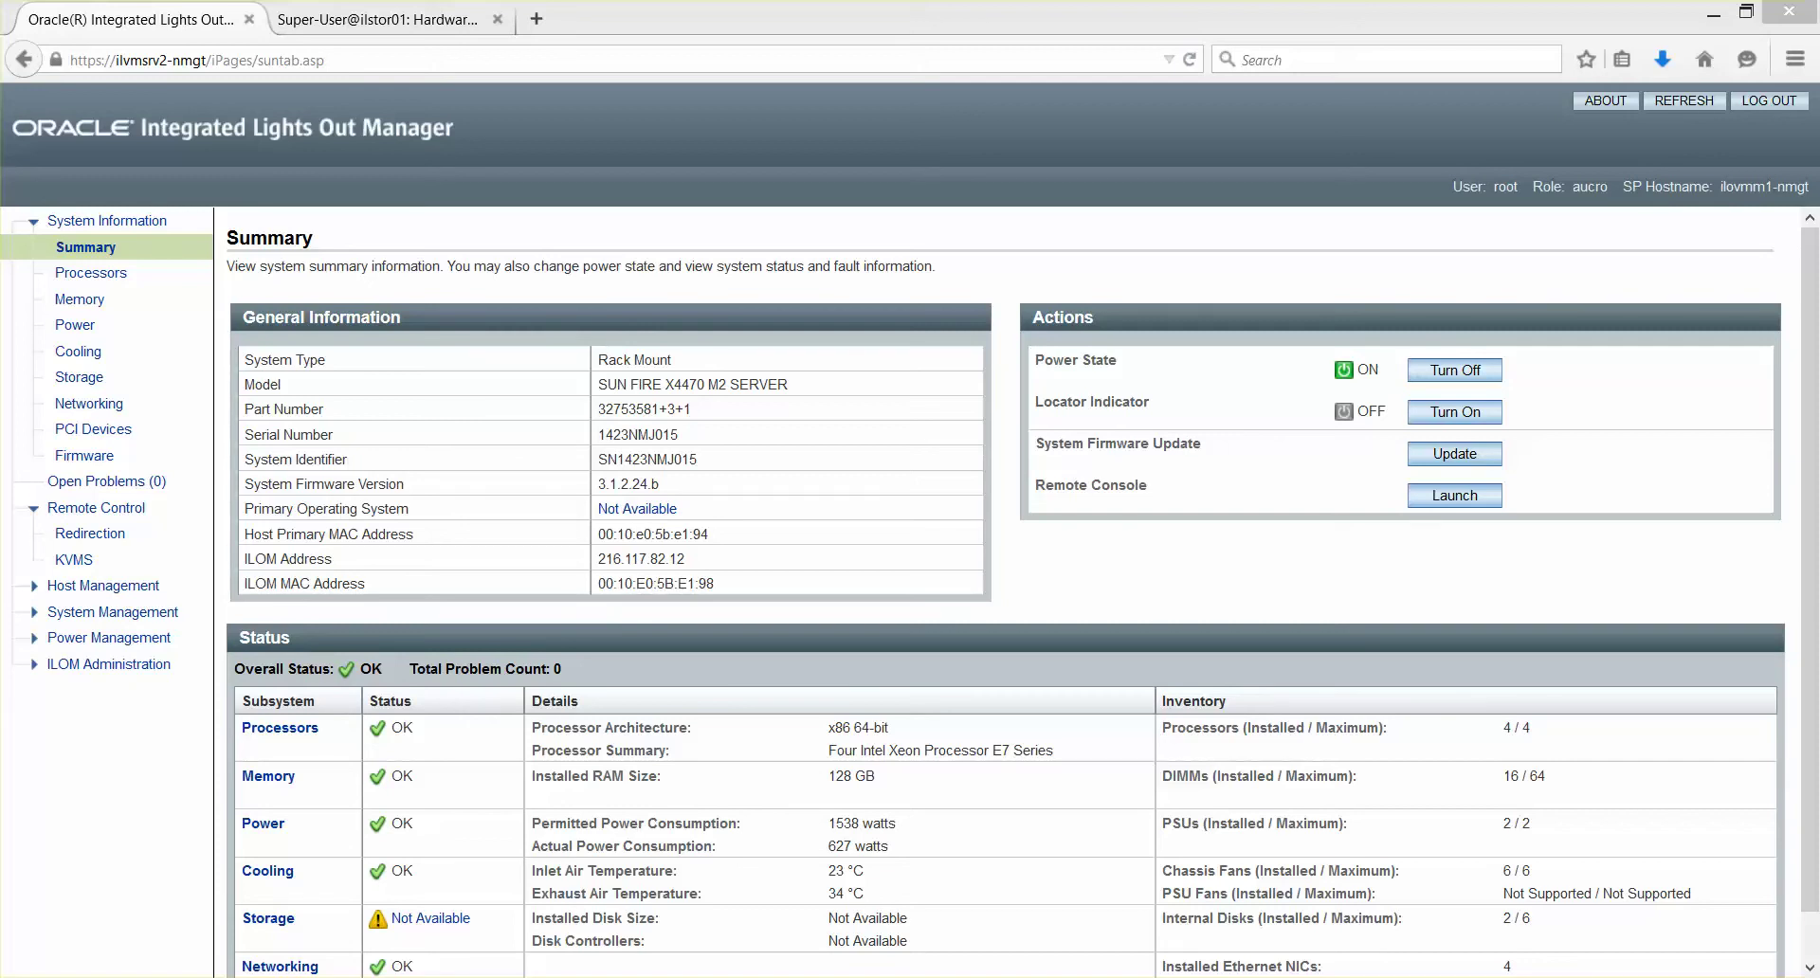
- Switch to the idle terminal and reconnect to ilvmsrv2 over SSH as root, entering the account password
{"action": "mouse_move", "coordinate": [726, 925]}
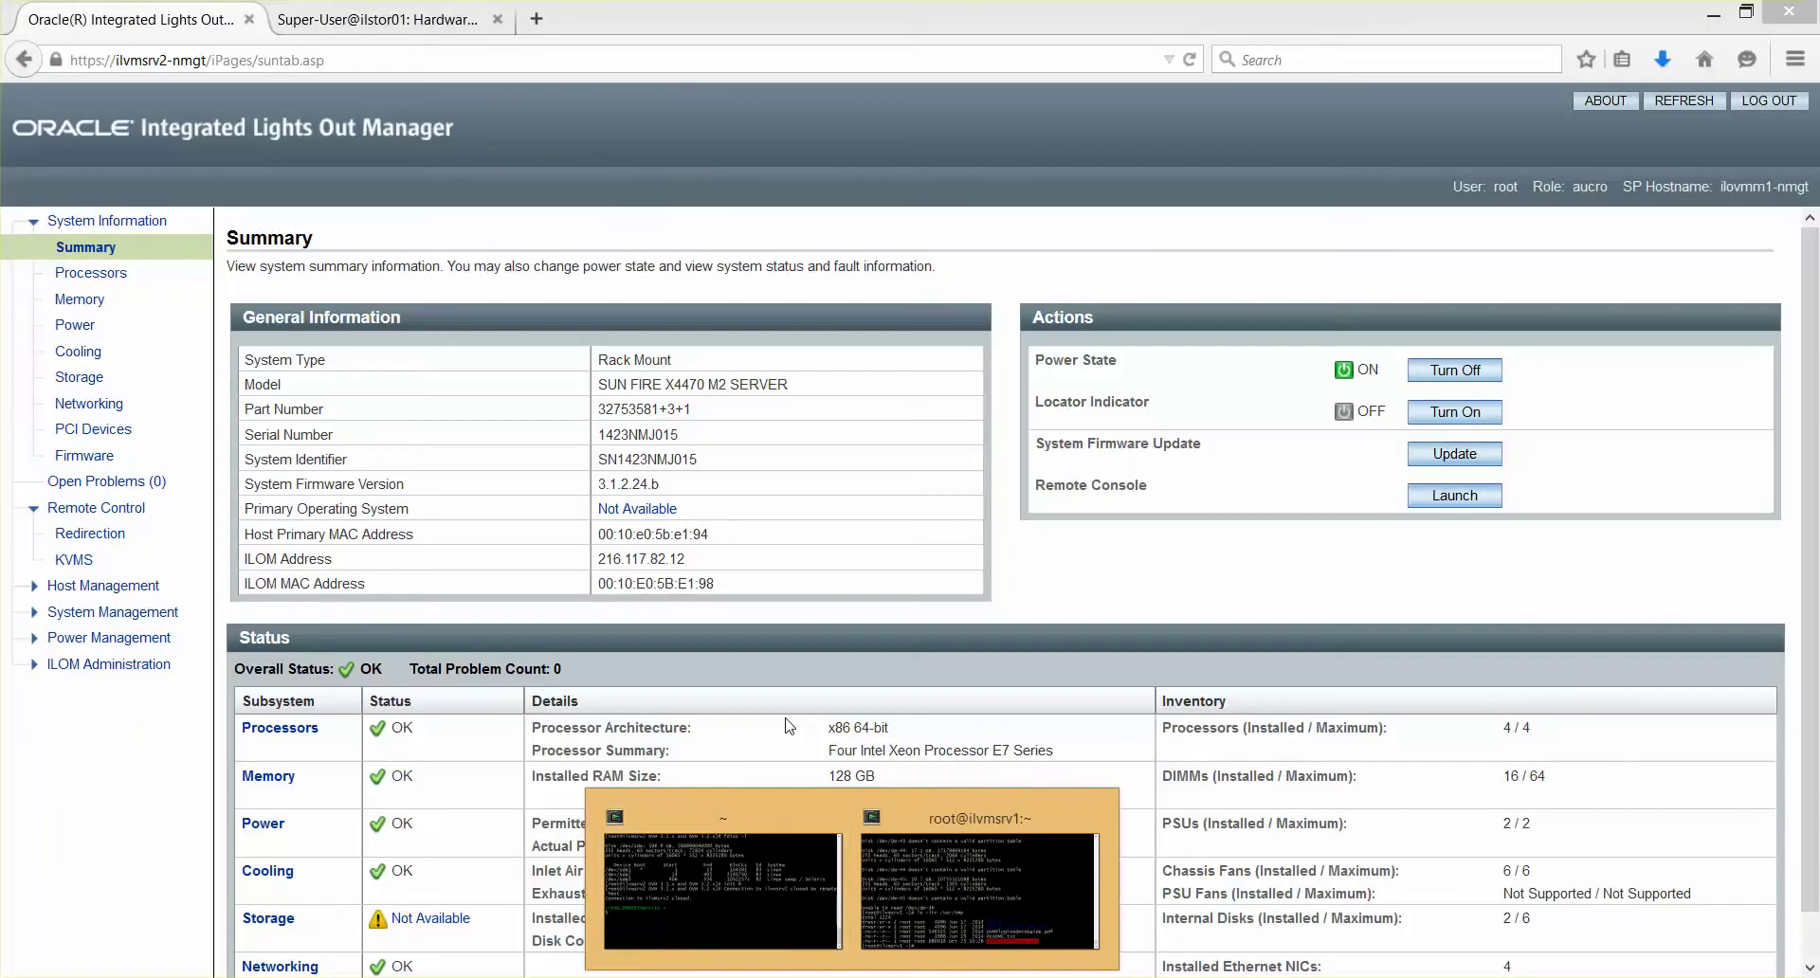
{"action": "left_click", "coordinate": [730, 909]}
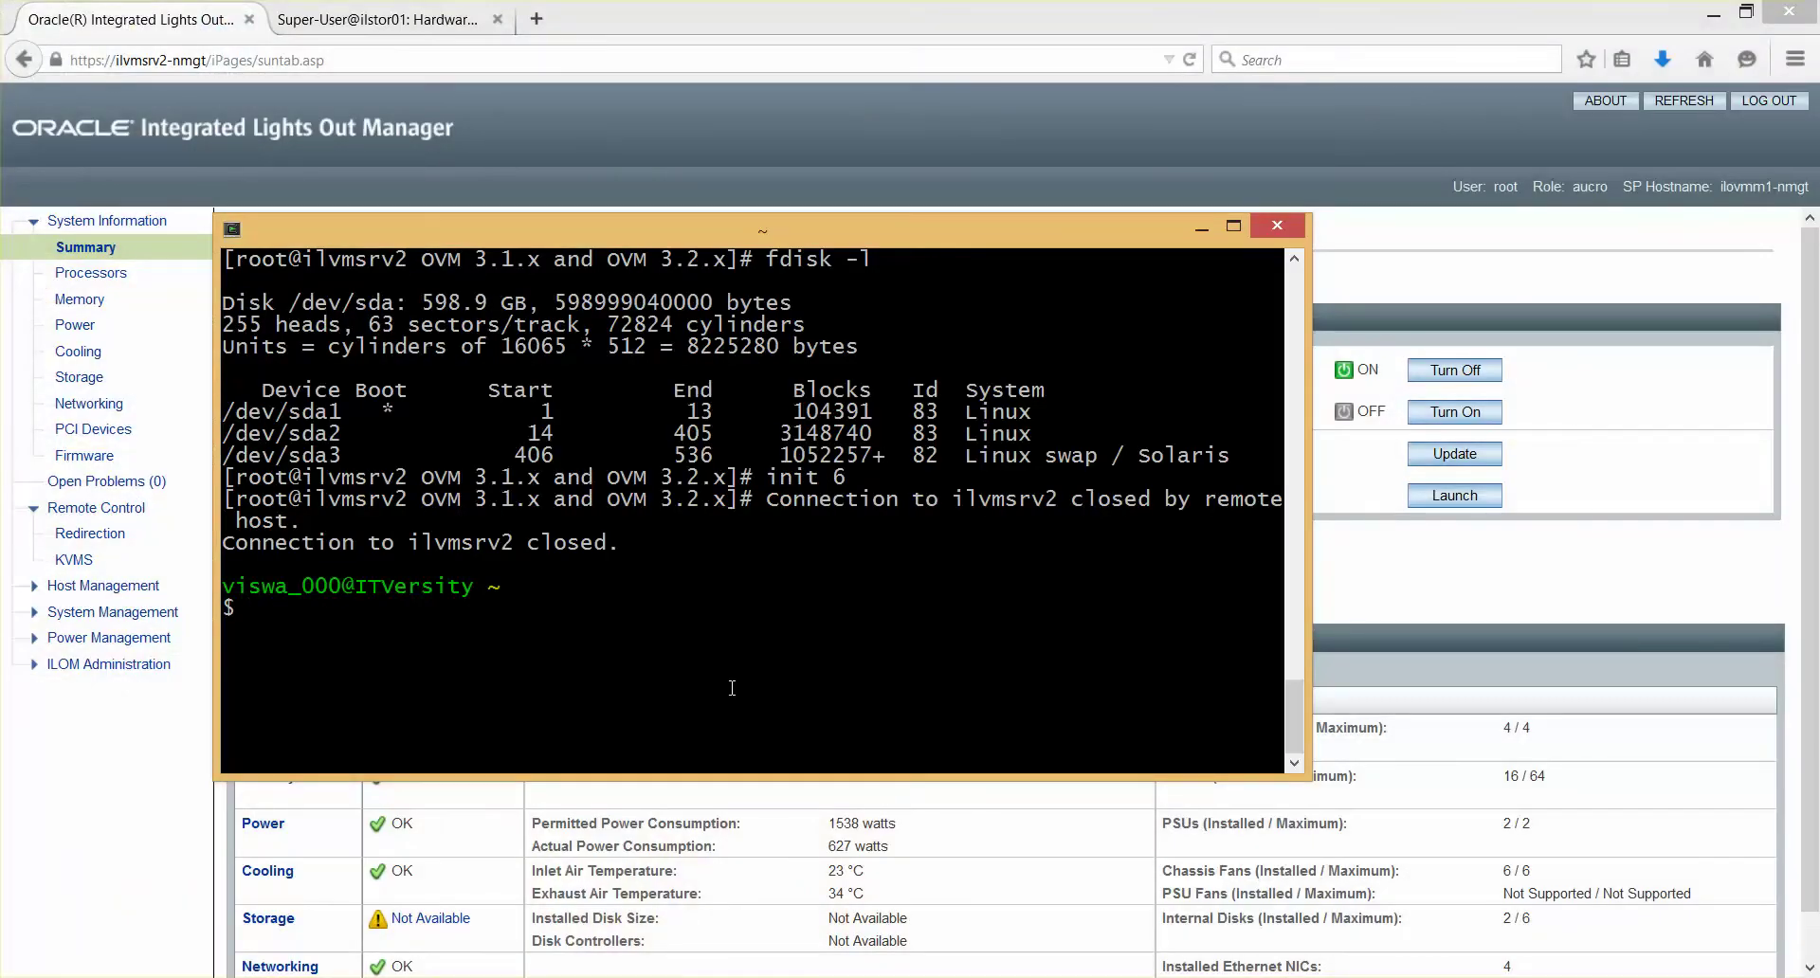
{"action": "key", "text": "Up"}
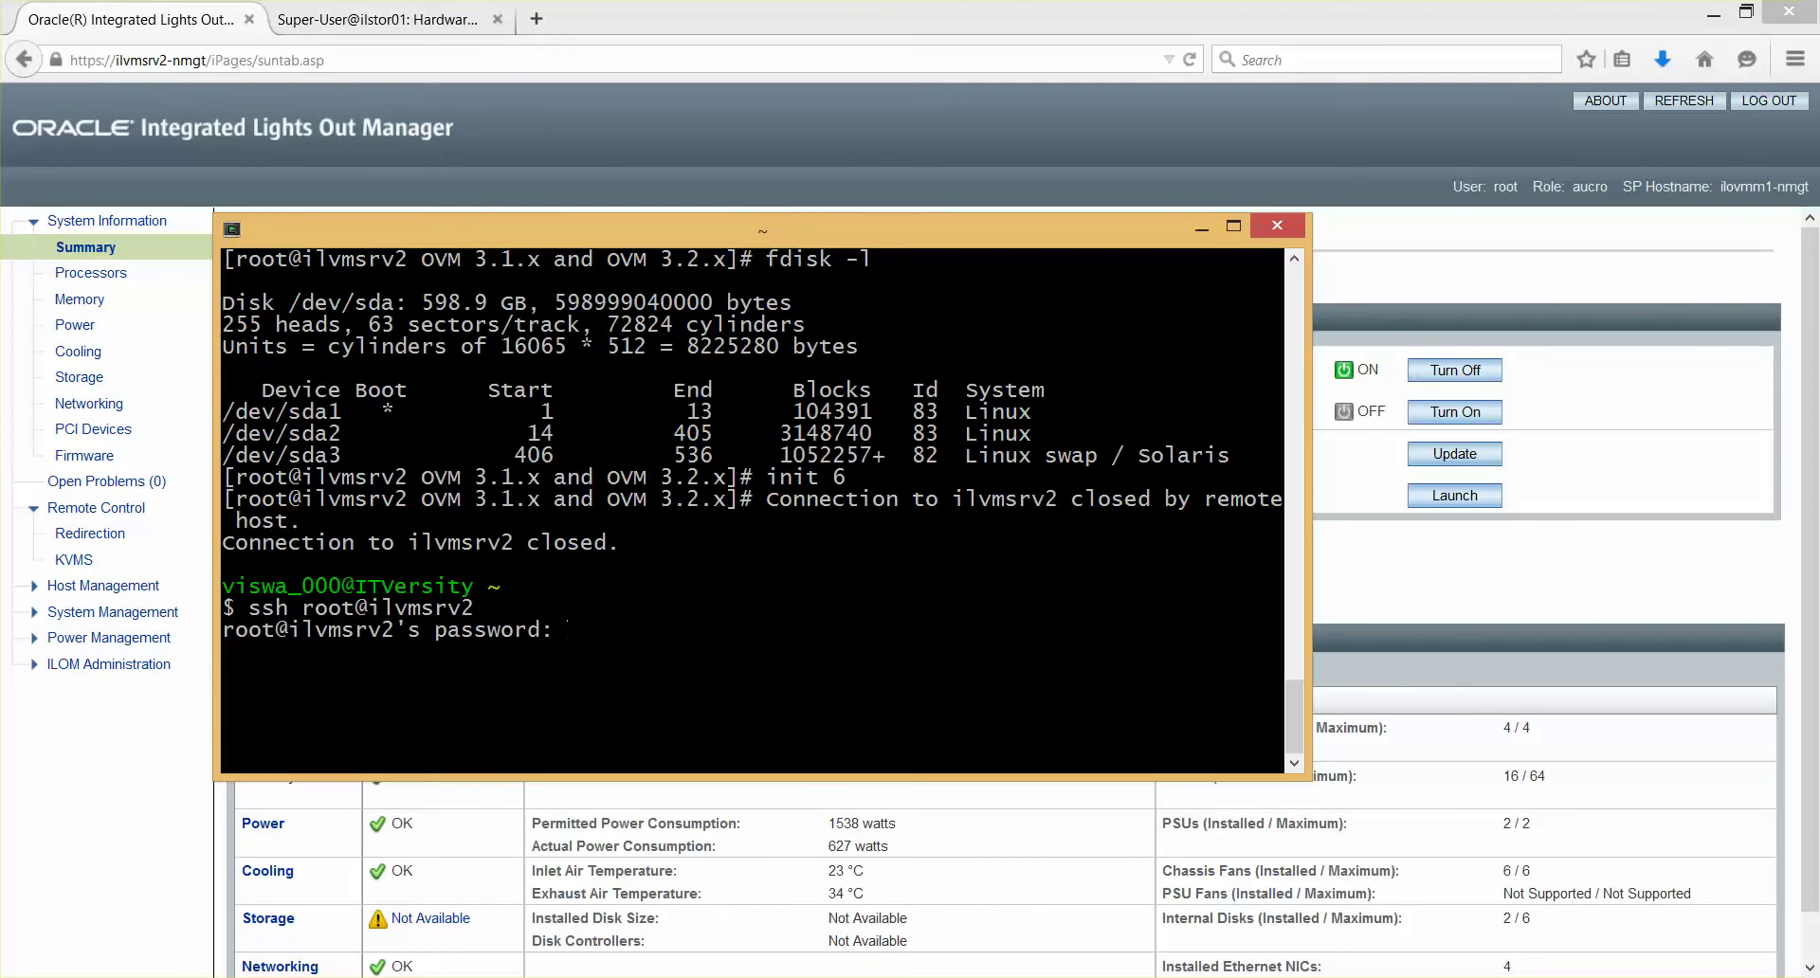
{"action": "key", "text": "Return"}
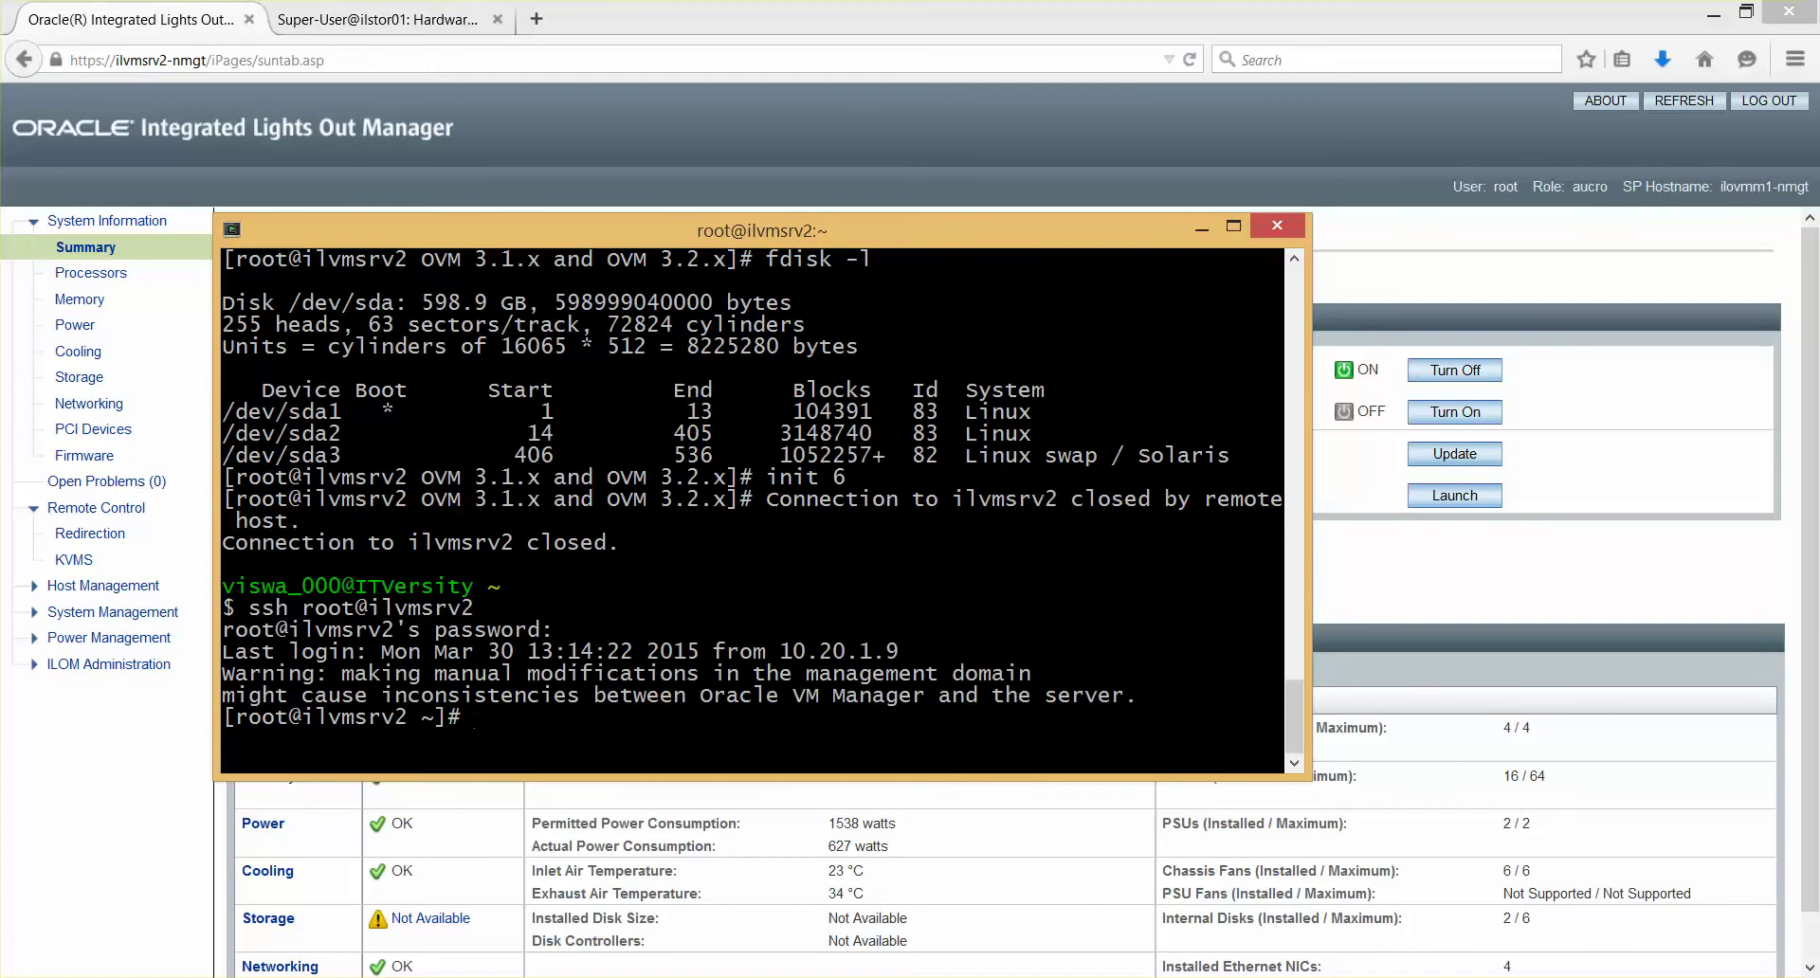
- Clear the ilvmsrv2 terminal and list its disks and partitions with fdisk -l
{"action": "type", "text": "clear"}
{"action": "key", "text": "Return"}
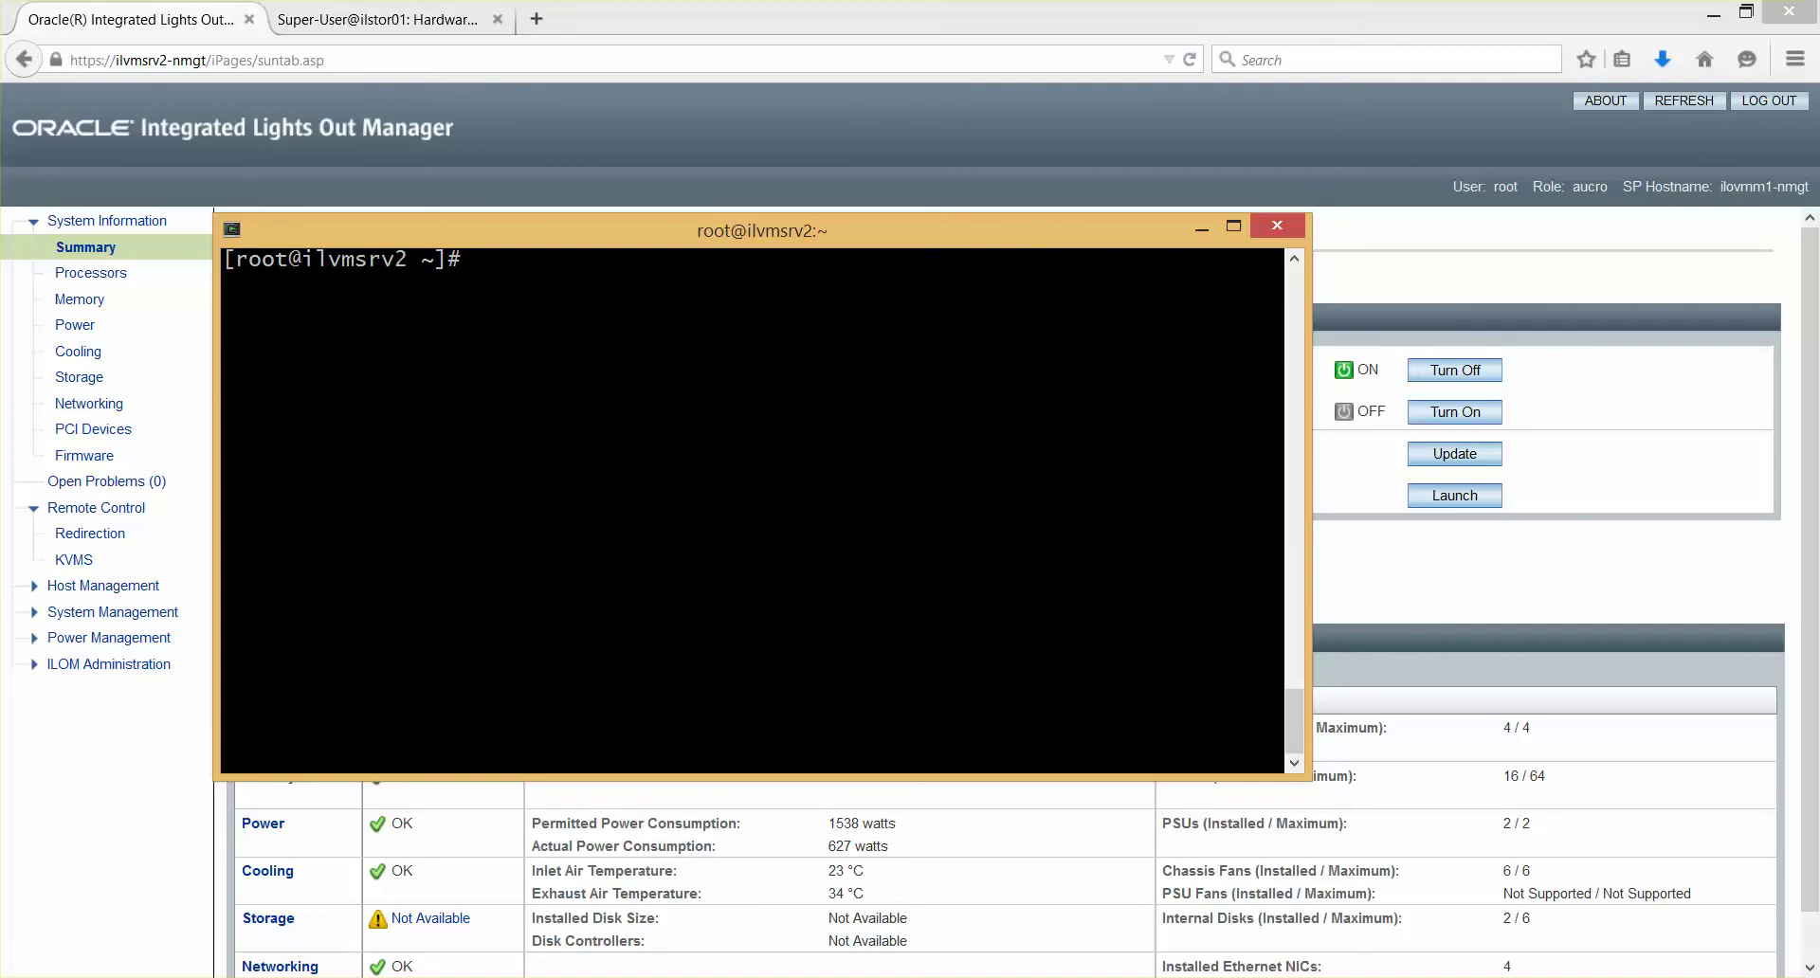
{"action": "type", "text": "fdisk -l"}
{"action": "key", "text": "Return"}
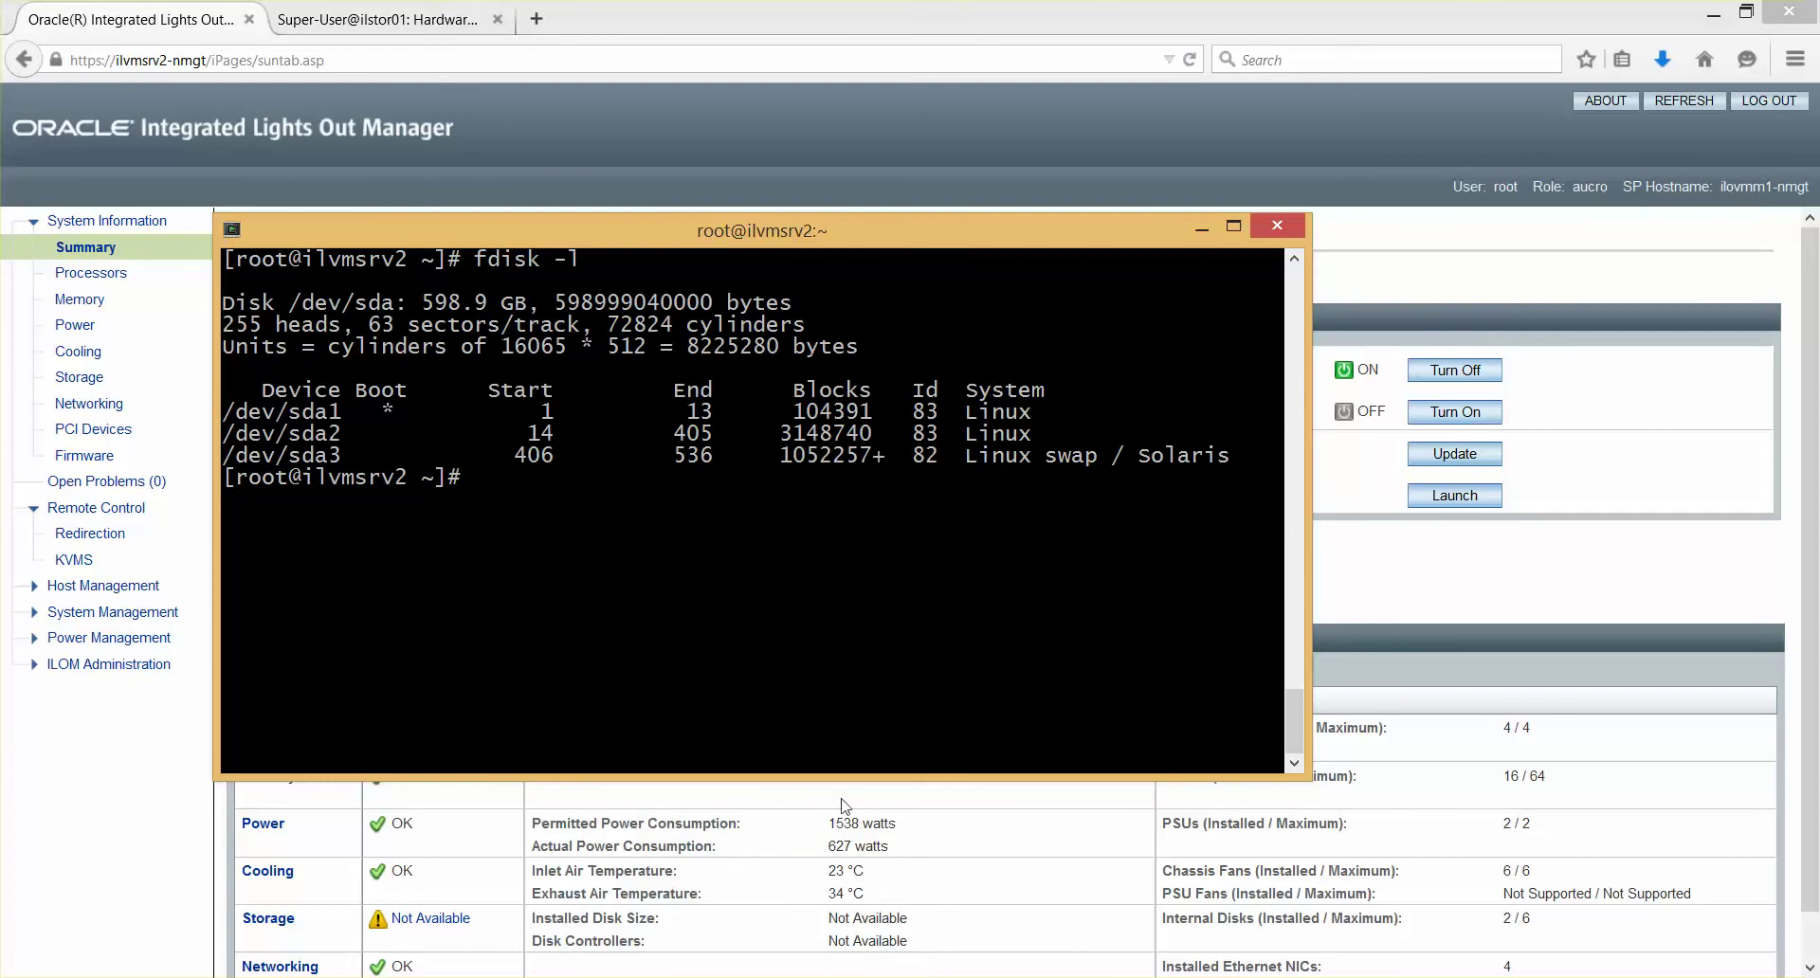
- Switch to the ilvmsrv1 terminal, run fdisk -l and review the listed disks for comparison with ilvmsrv2
{"action": "left_click", "coordinate": [849, 975]}
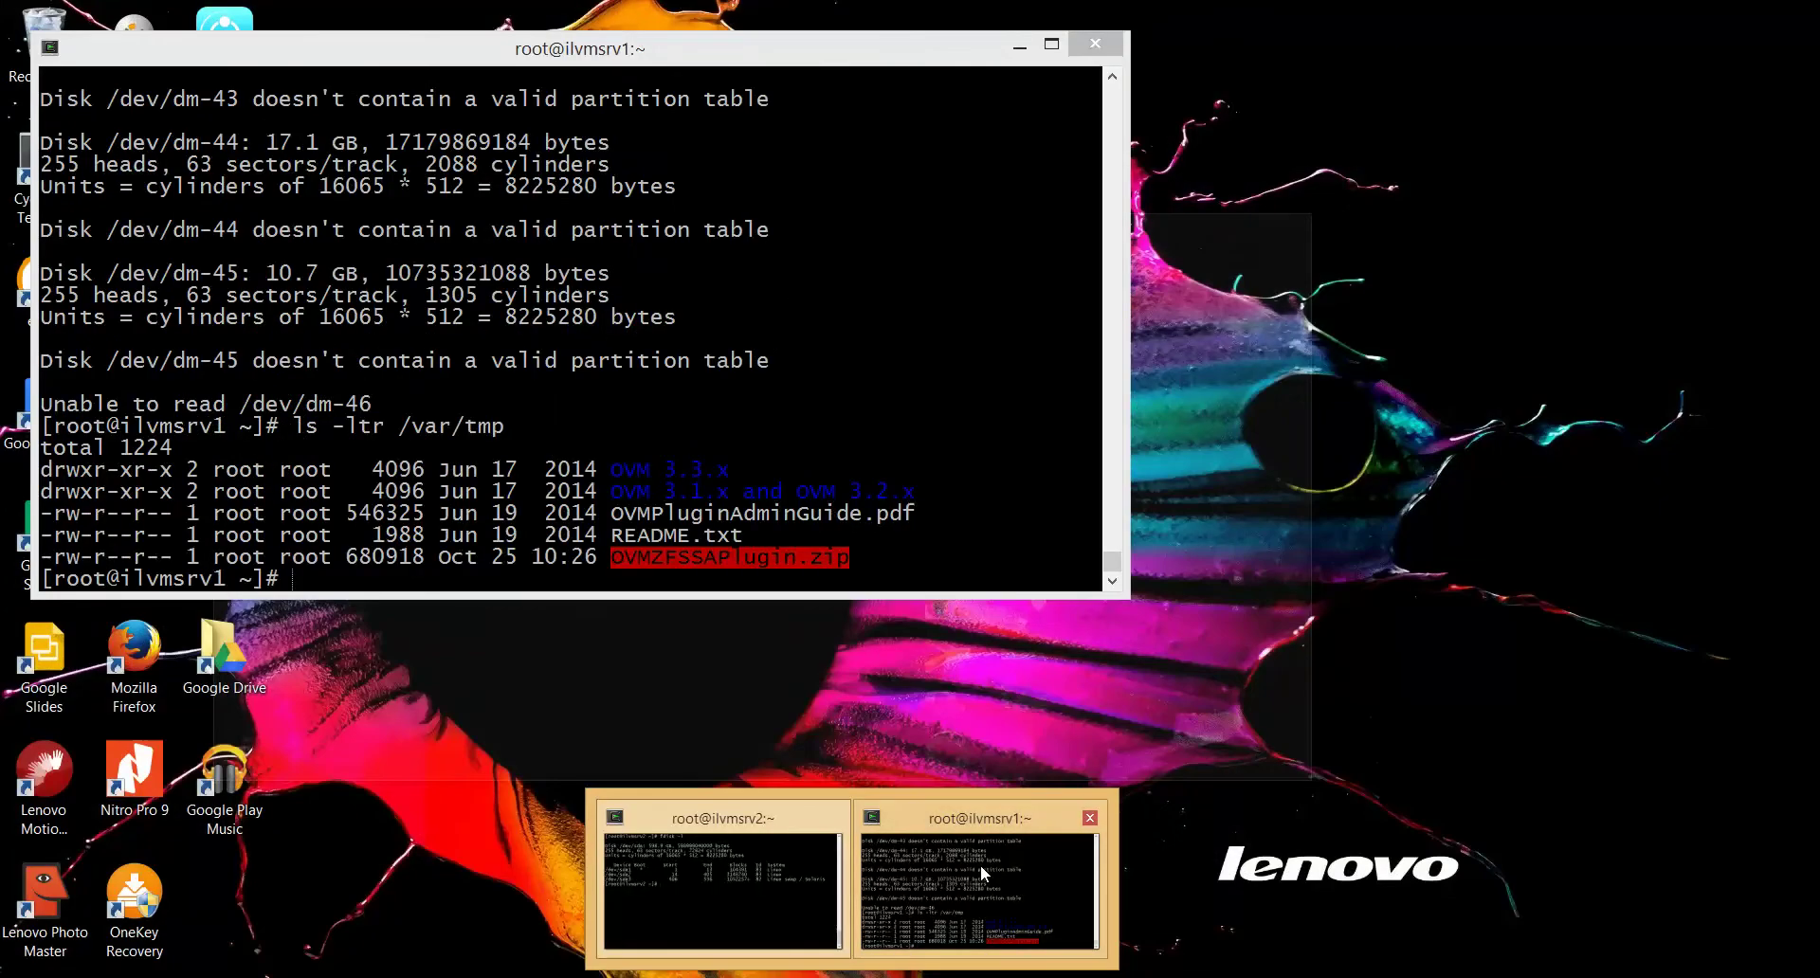
{"action": "left_click", "coordinate": [980, 864]}
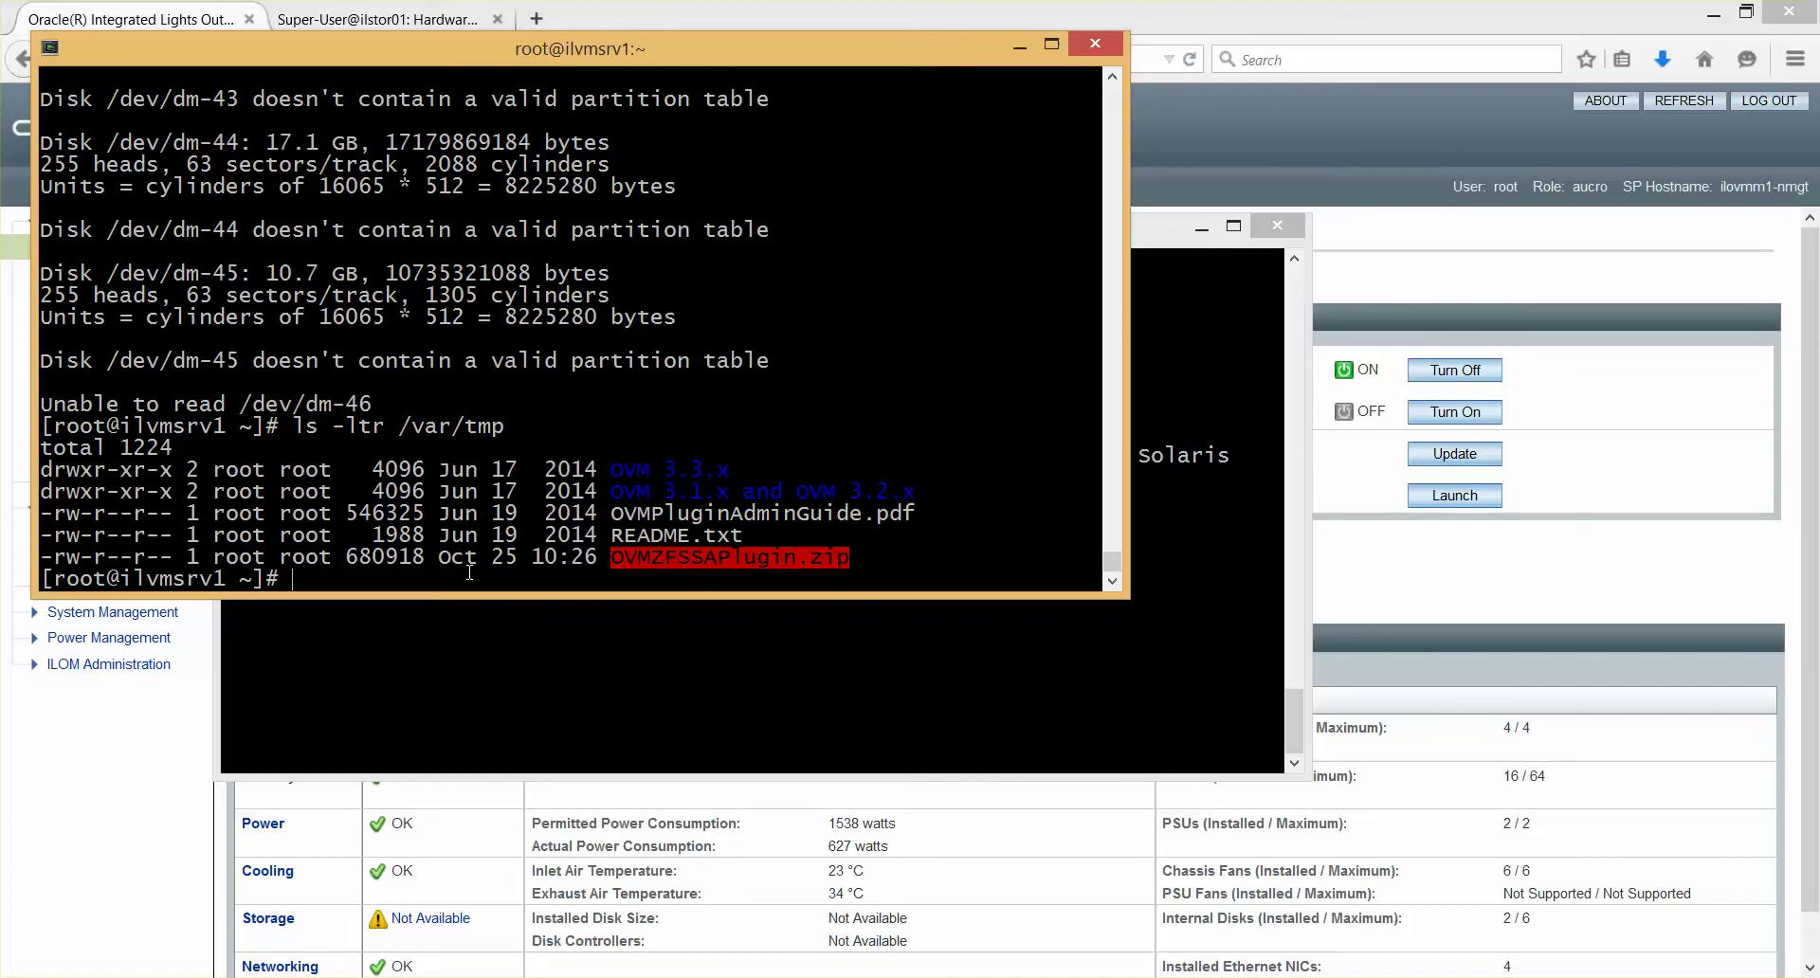
{"action": "type", "text": "fds"}
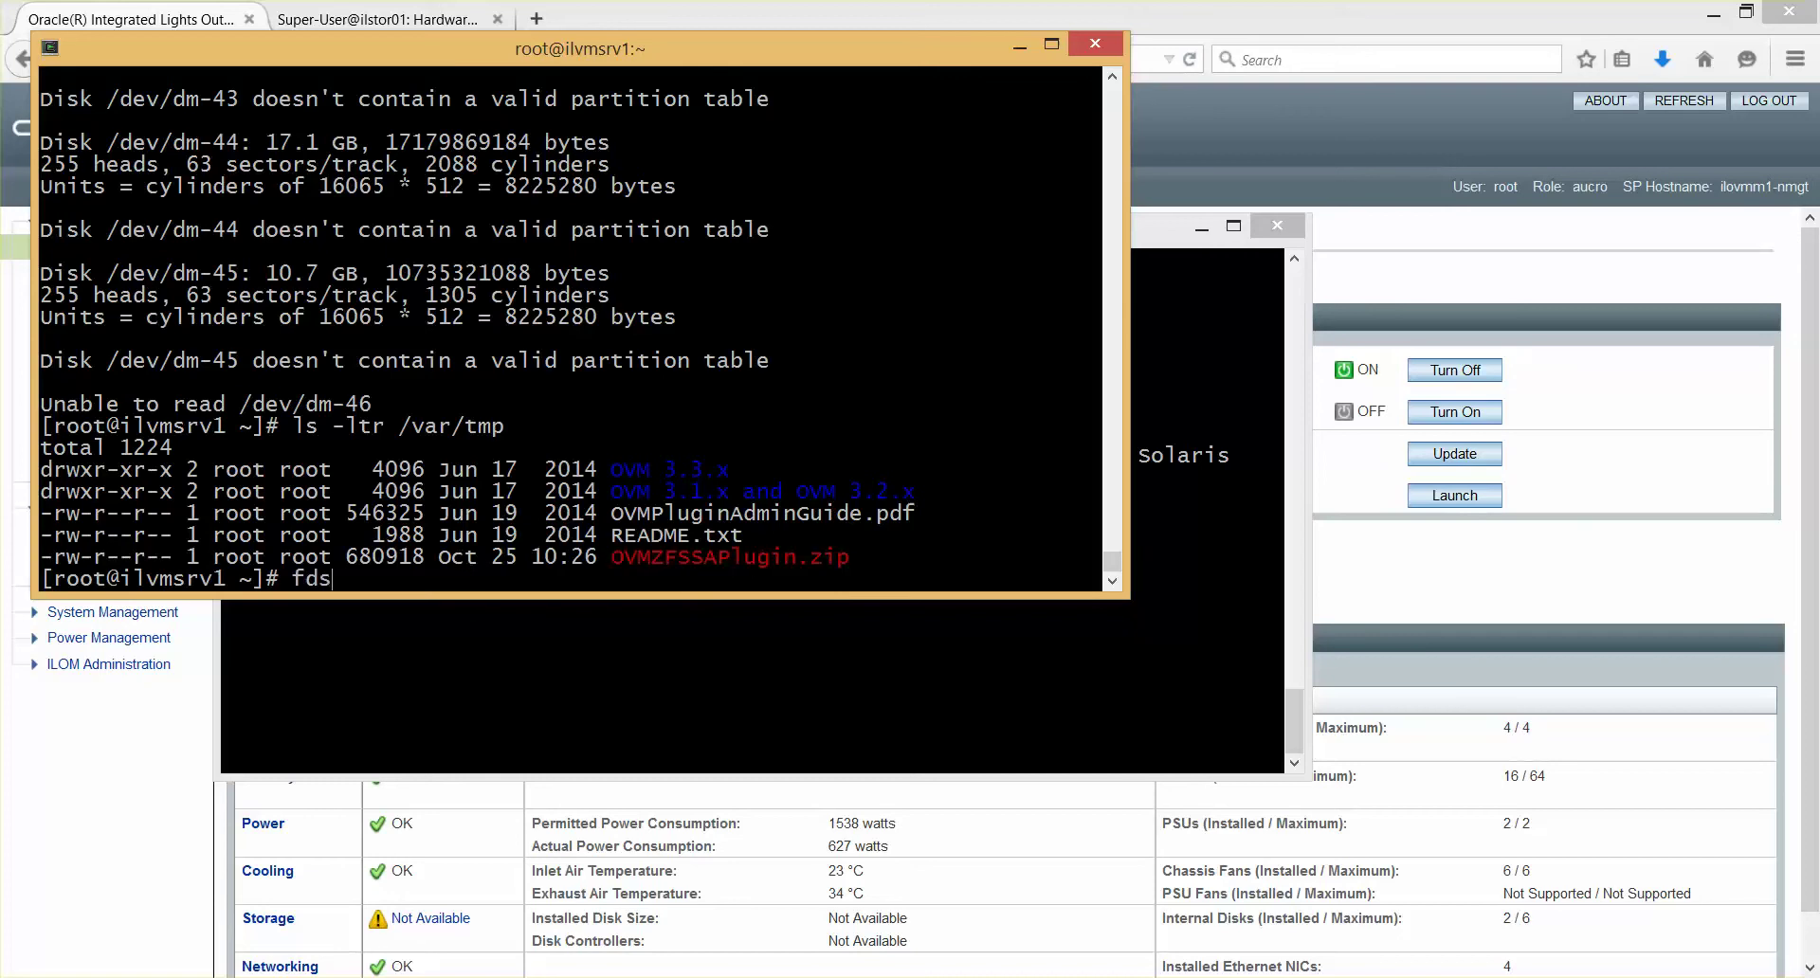
{"action": "key", "text": "BackSpace"}
{"action": "type", "text": "isk -l"}
{"action": "key", "text": "Return"}
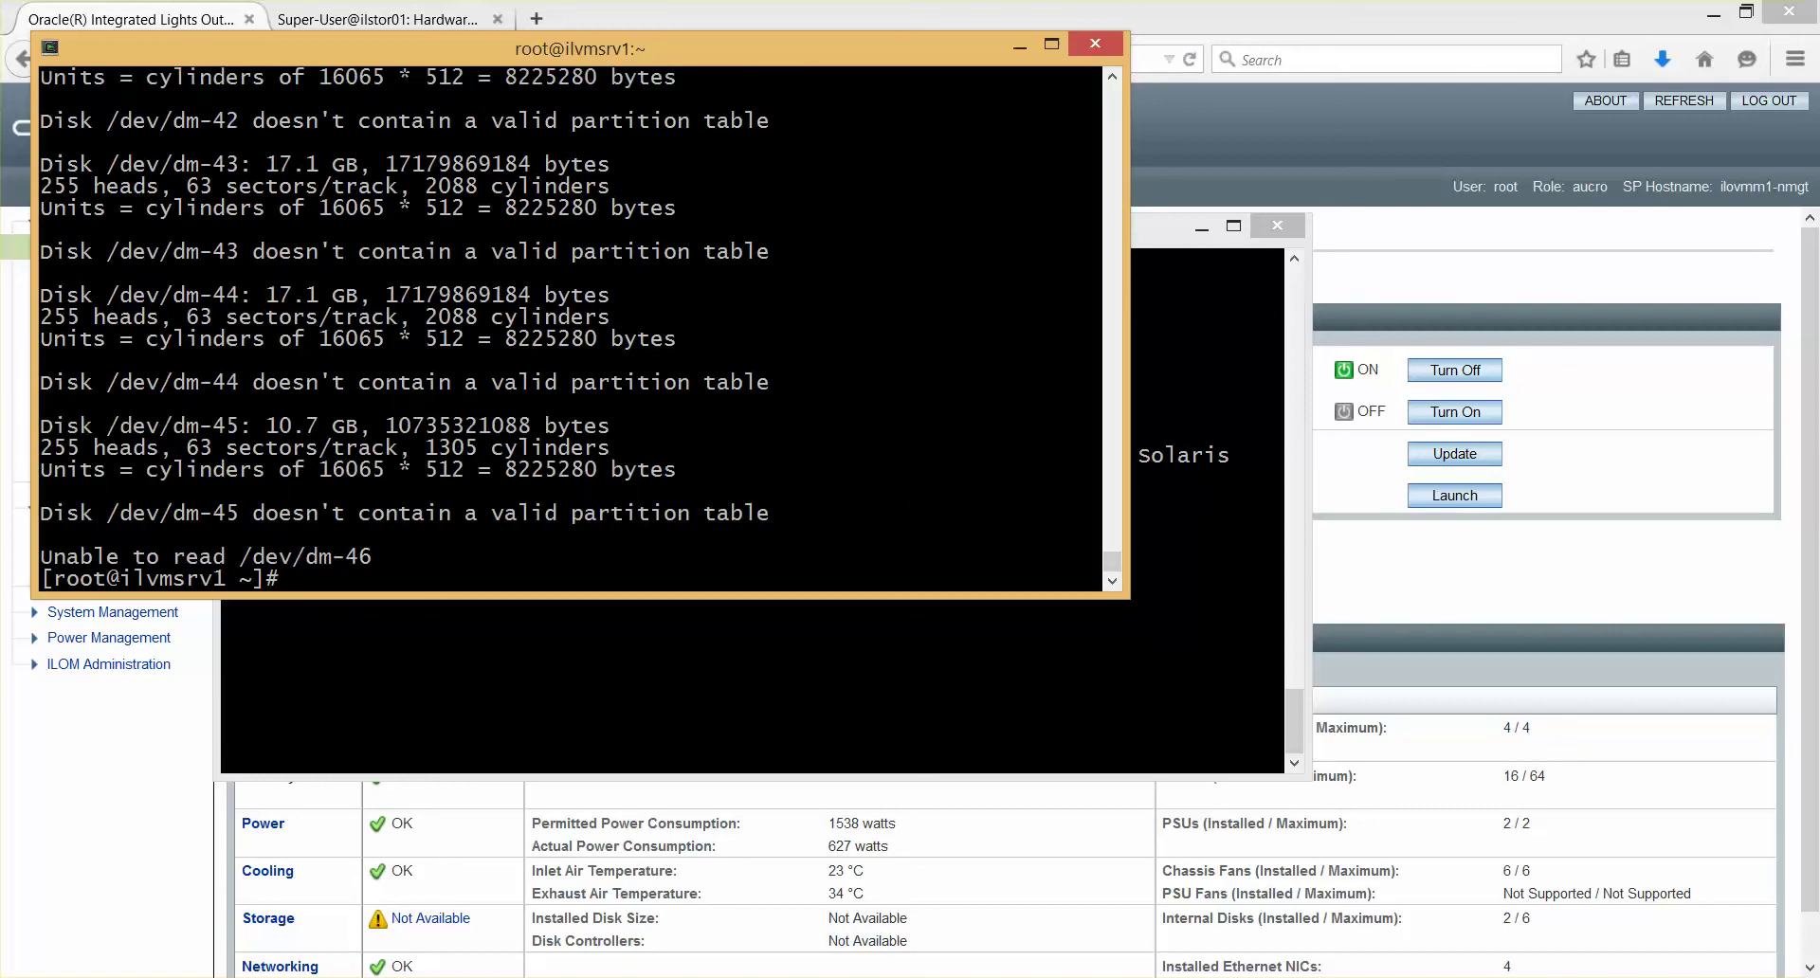
{"action": "scroll", "coordinate": [565, 298], "scroll_direction": "up", "scroll_amount": 15}
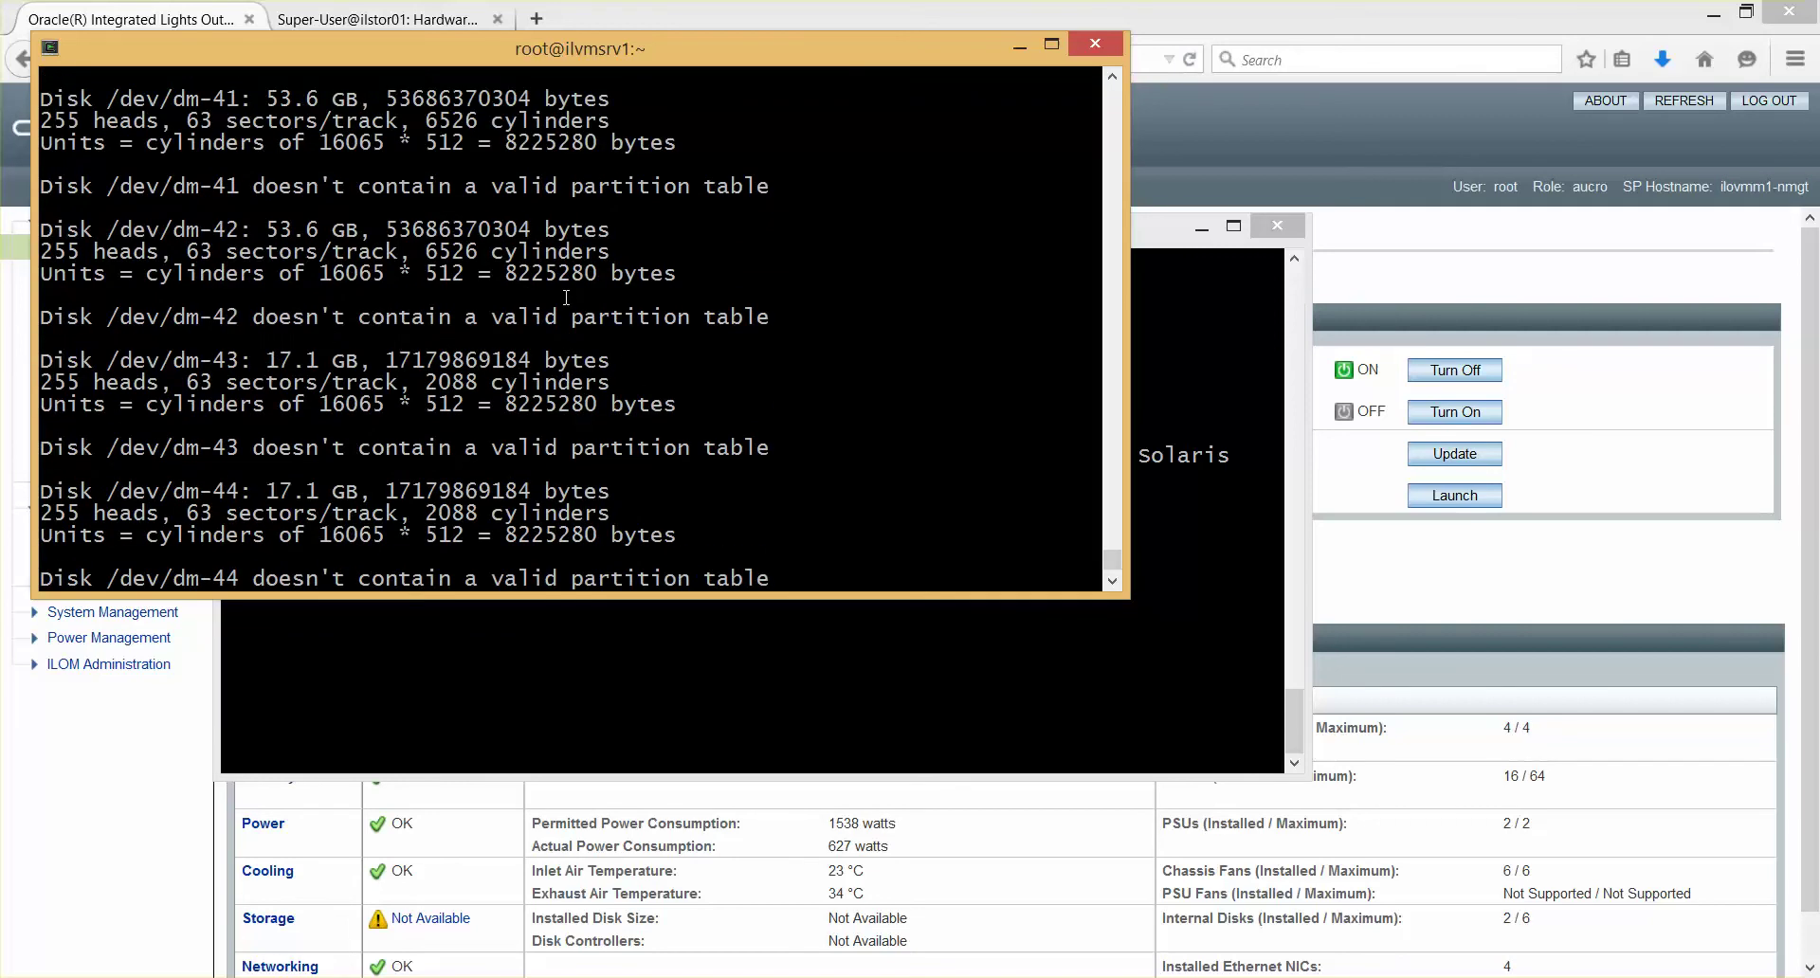
{"action": "scroll", "coordinate": [565, 298], "scroll_direction": "up", "scroll_amount": 7}
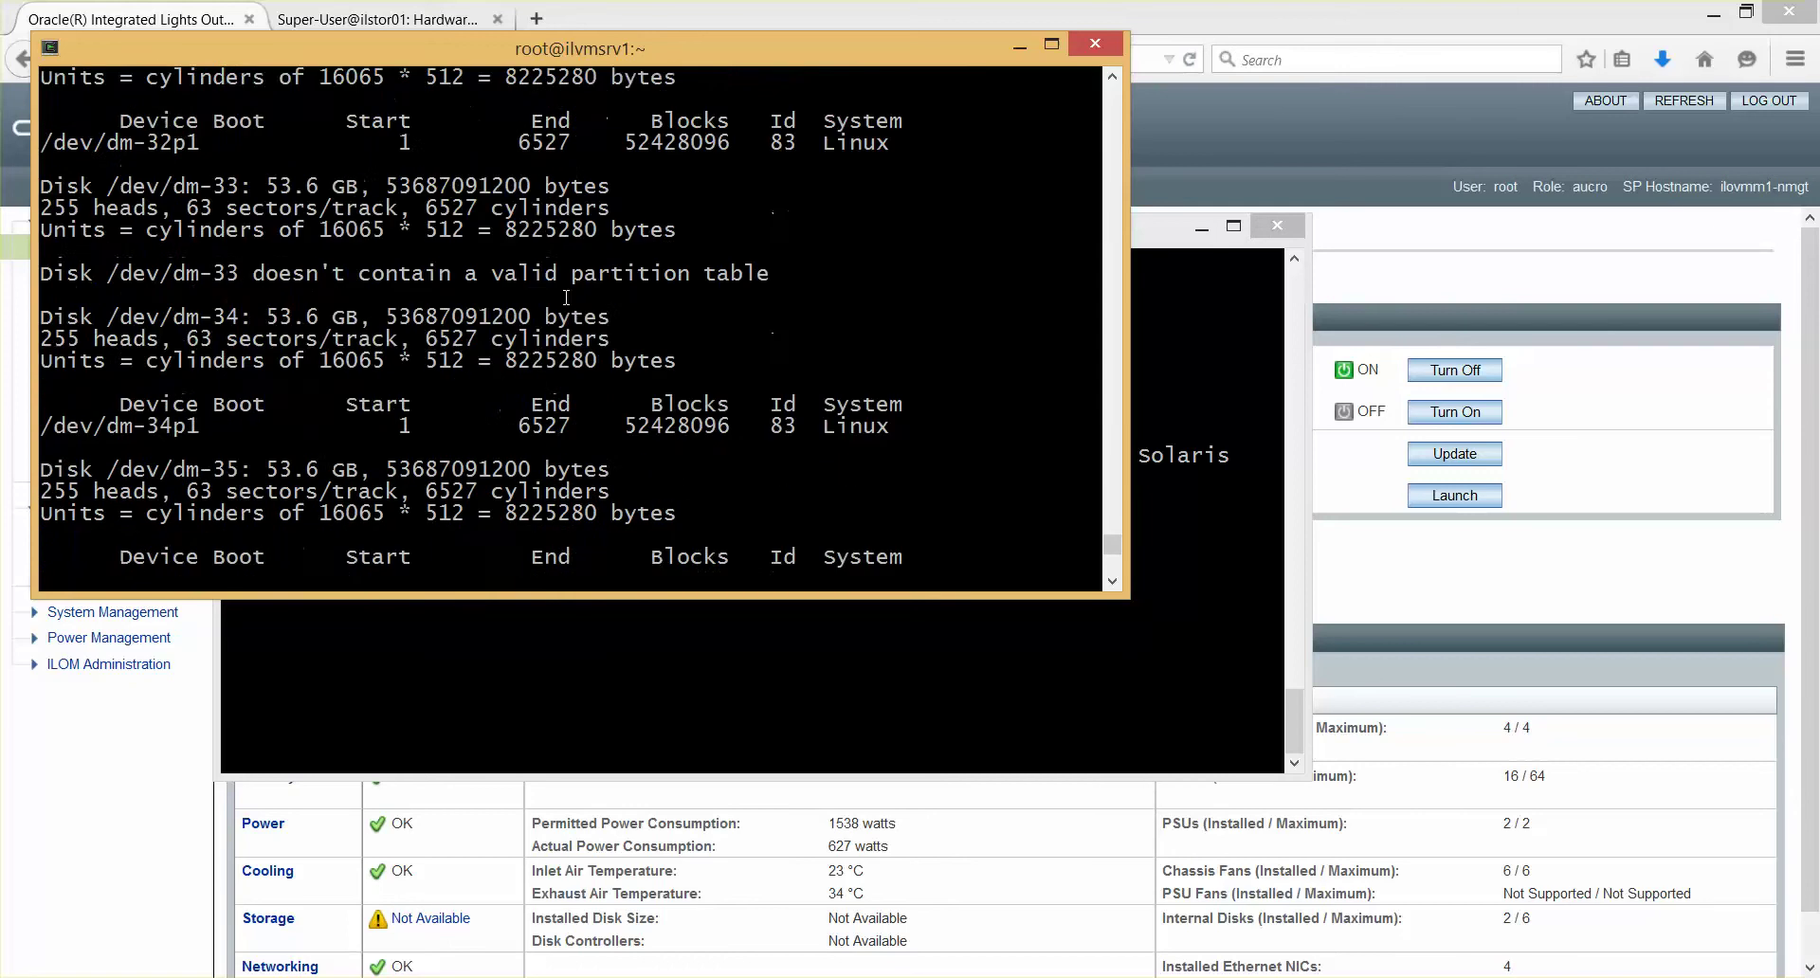
- Switch to the ilstor01 ZFS storage page in the browser and review the shared LUNs of all projects
{"action": "right_click", "coordinate": [1433, 555]}
{"action": "left_click", "coordinate": [414, 9]}
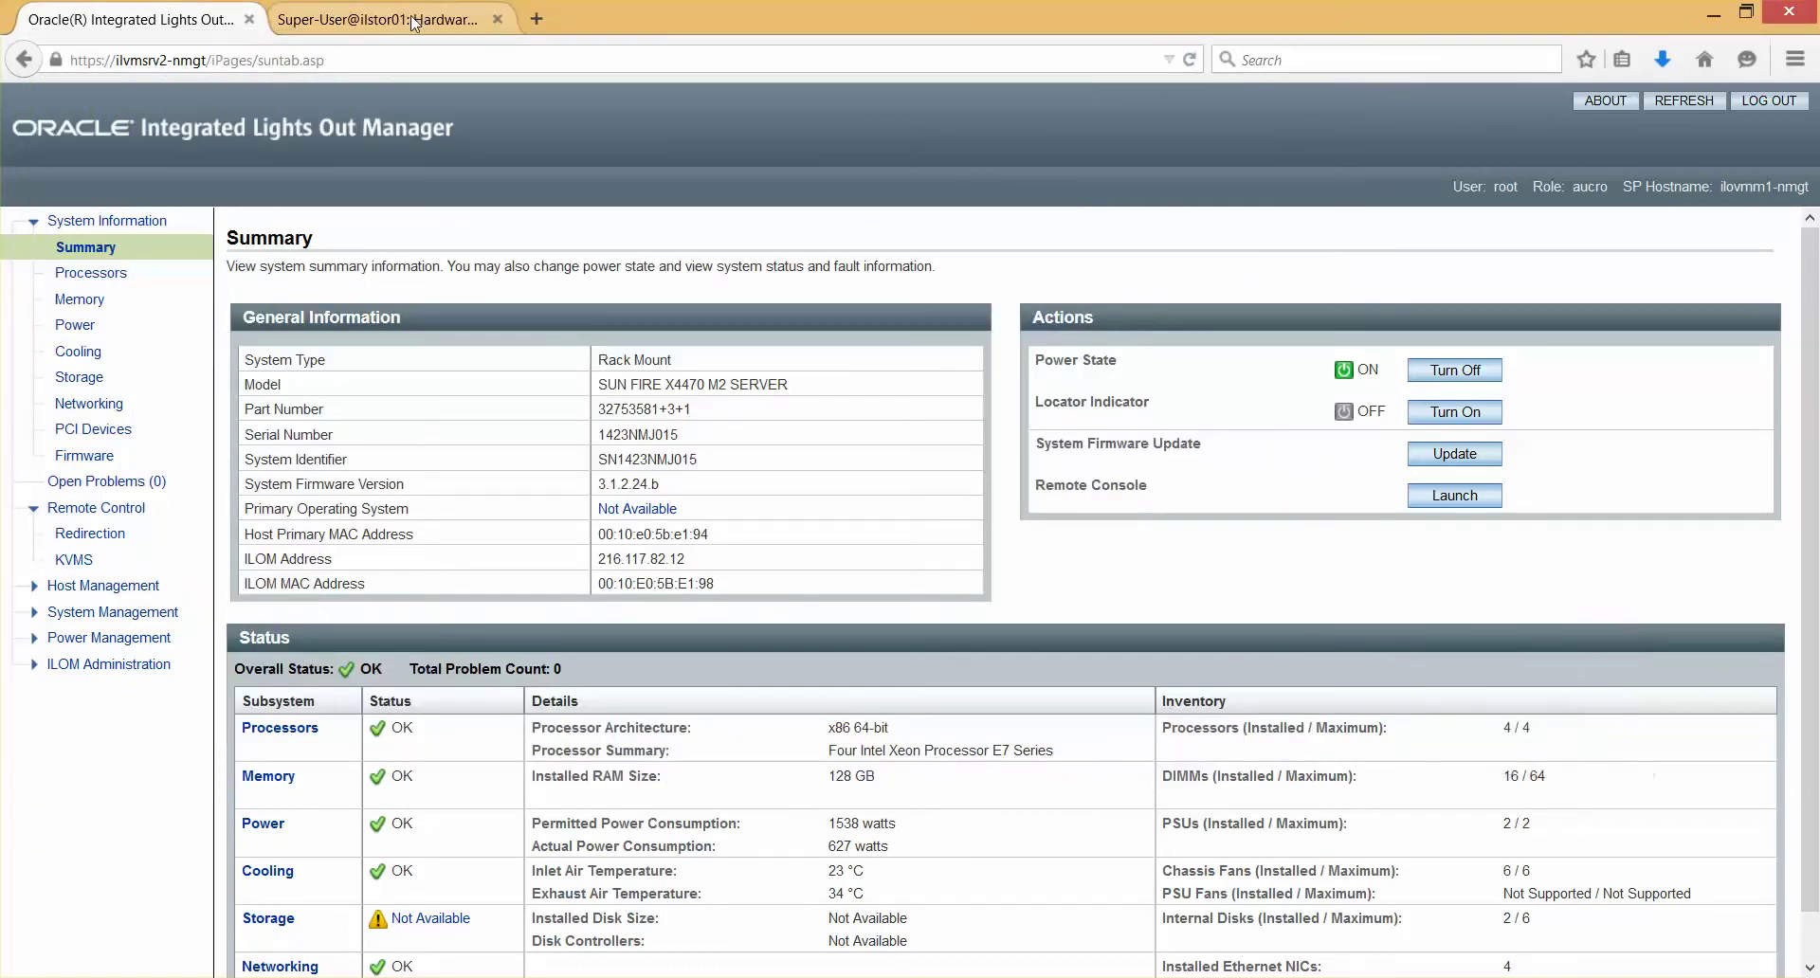
{"action": "left_click", "coordinate": [415, 9]}
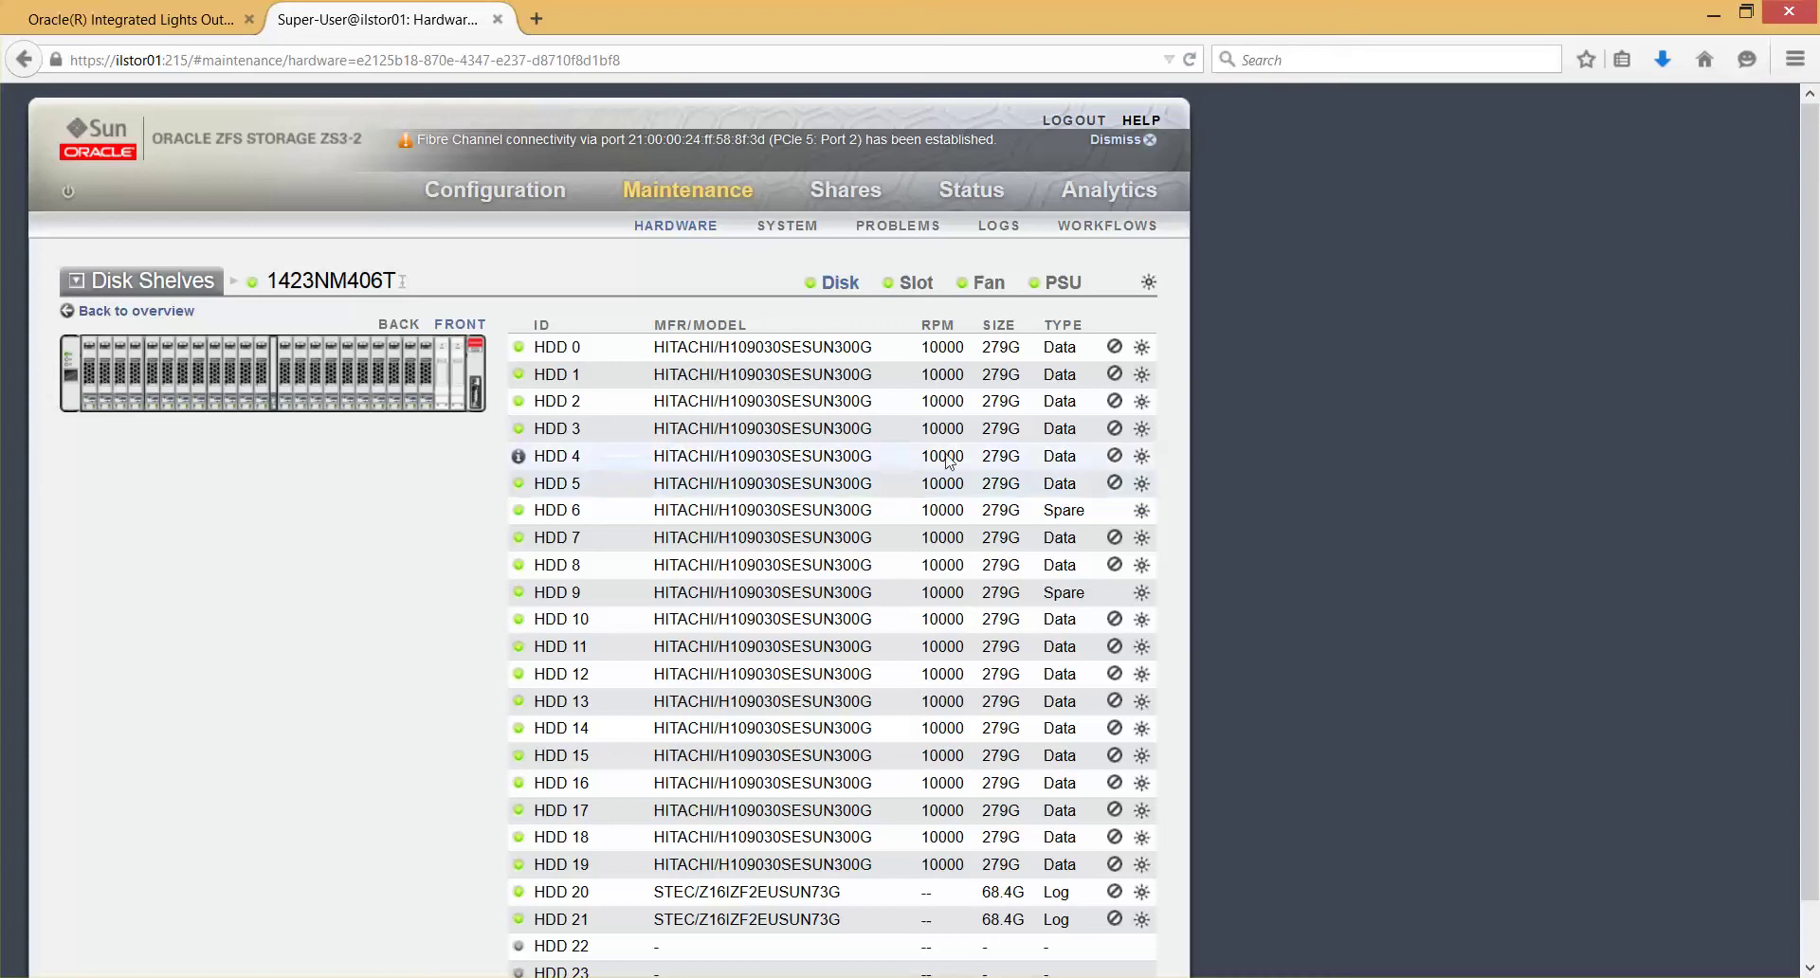
{"action": "left_click", "coordinate": [852, 193]}
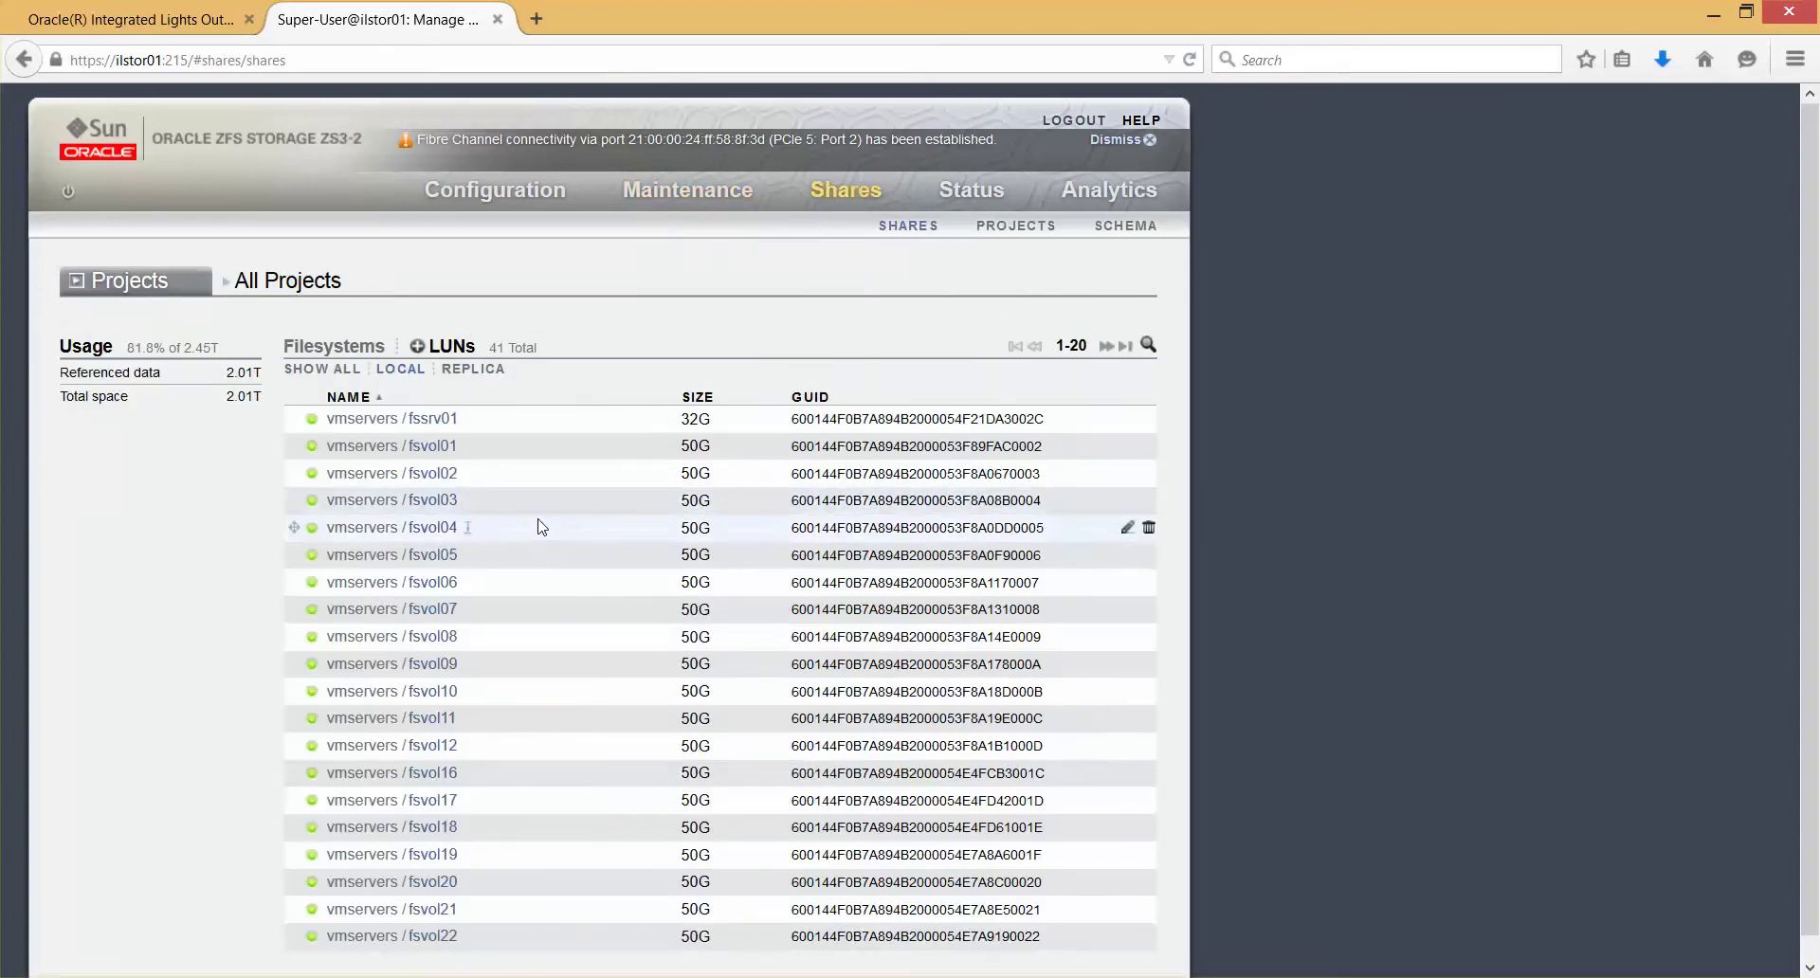
{"action": "scroll", "coordinate": [541, 527], "scroll_direction": "down", "scroll_amount": 1}
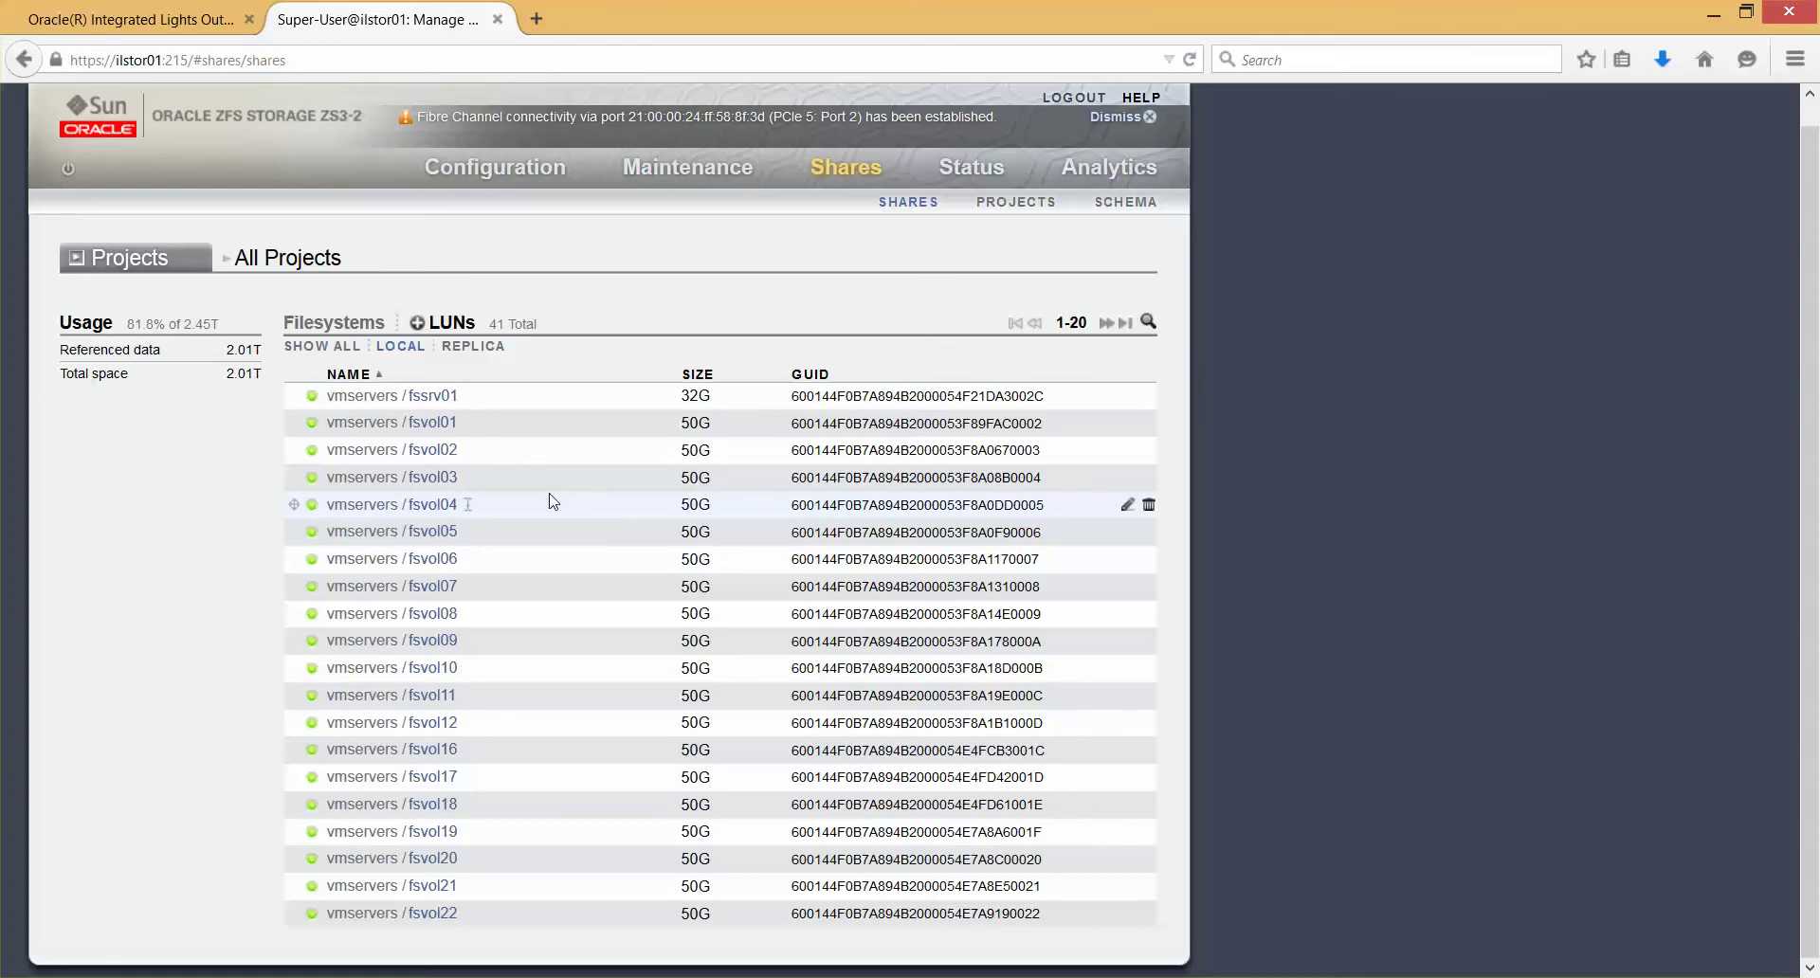
{"action": "left_click_drag", "start_coordinate": [553, 502], "coordinate": [720, 175]}
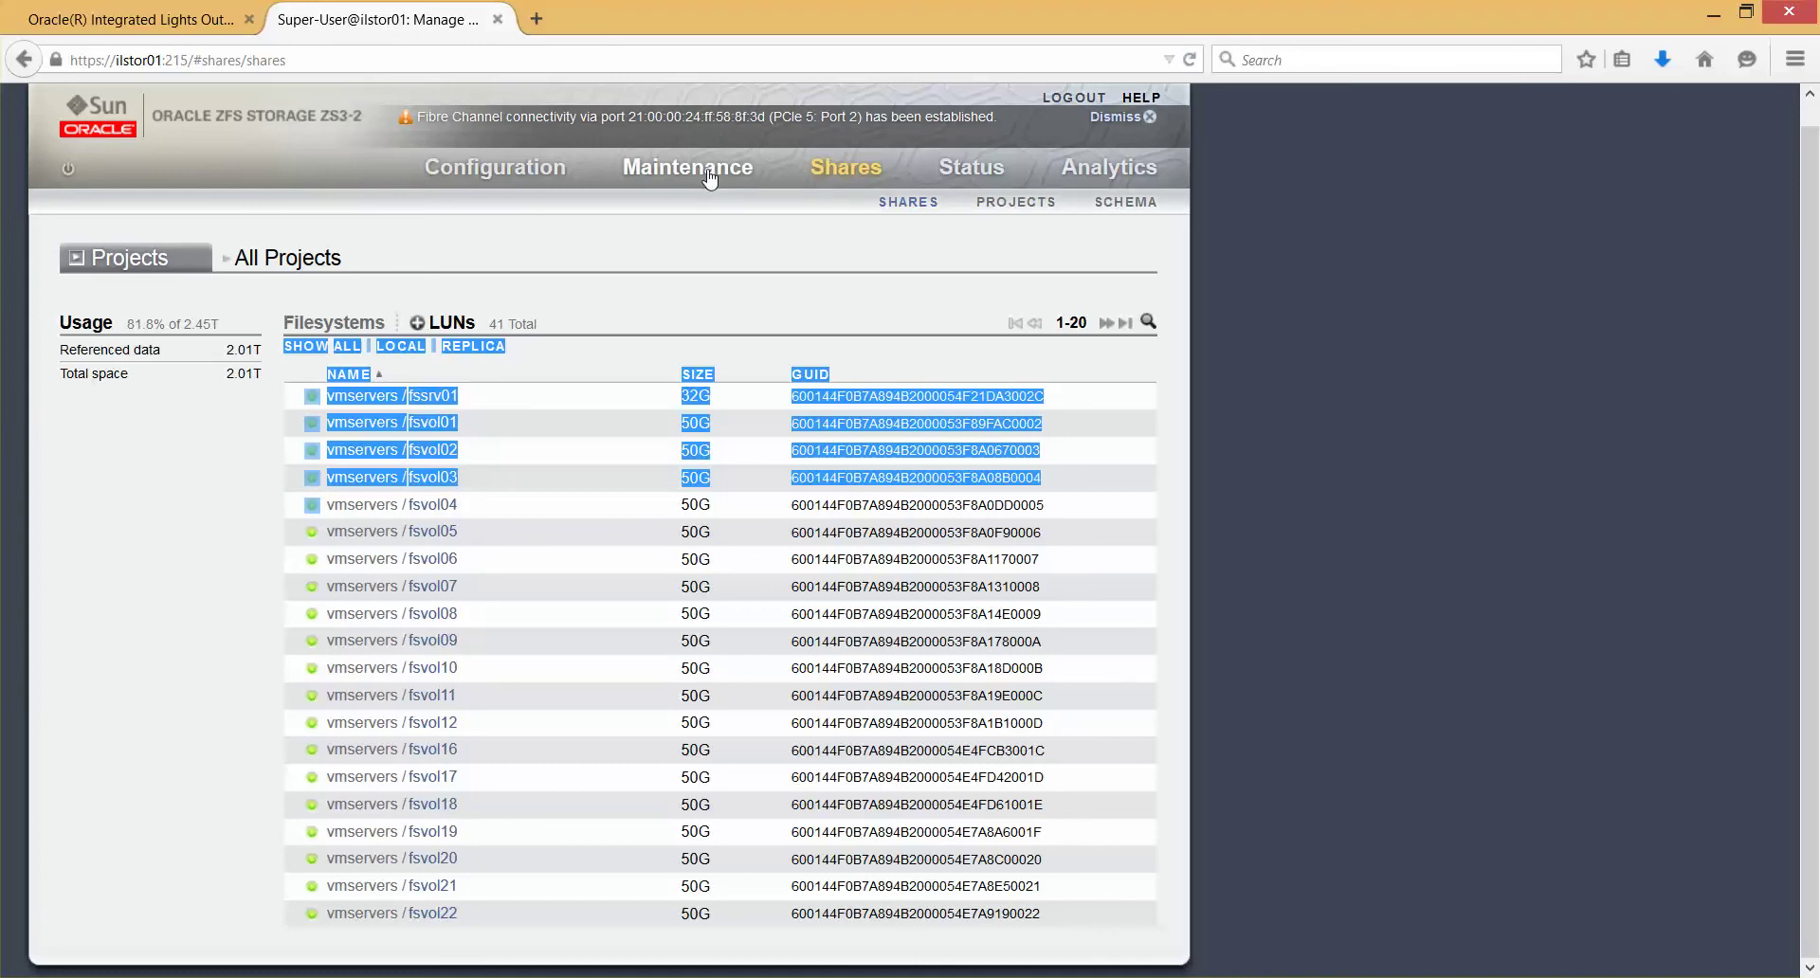
- Open the Fibre Channel initiators and initiator groups in the storage appliance's SAN configuration
{"action": "left_click", "coordinate": [709, 176]}
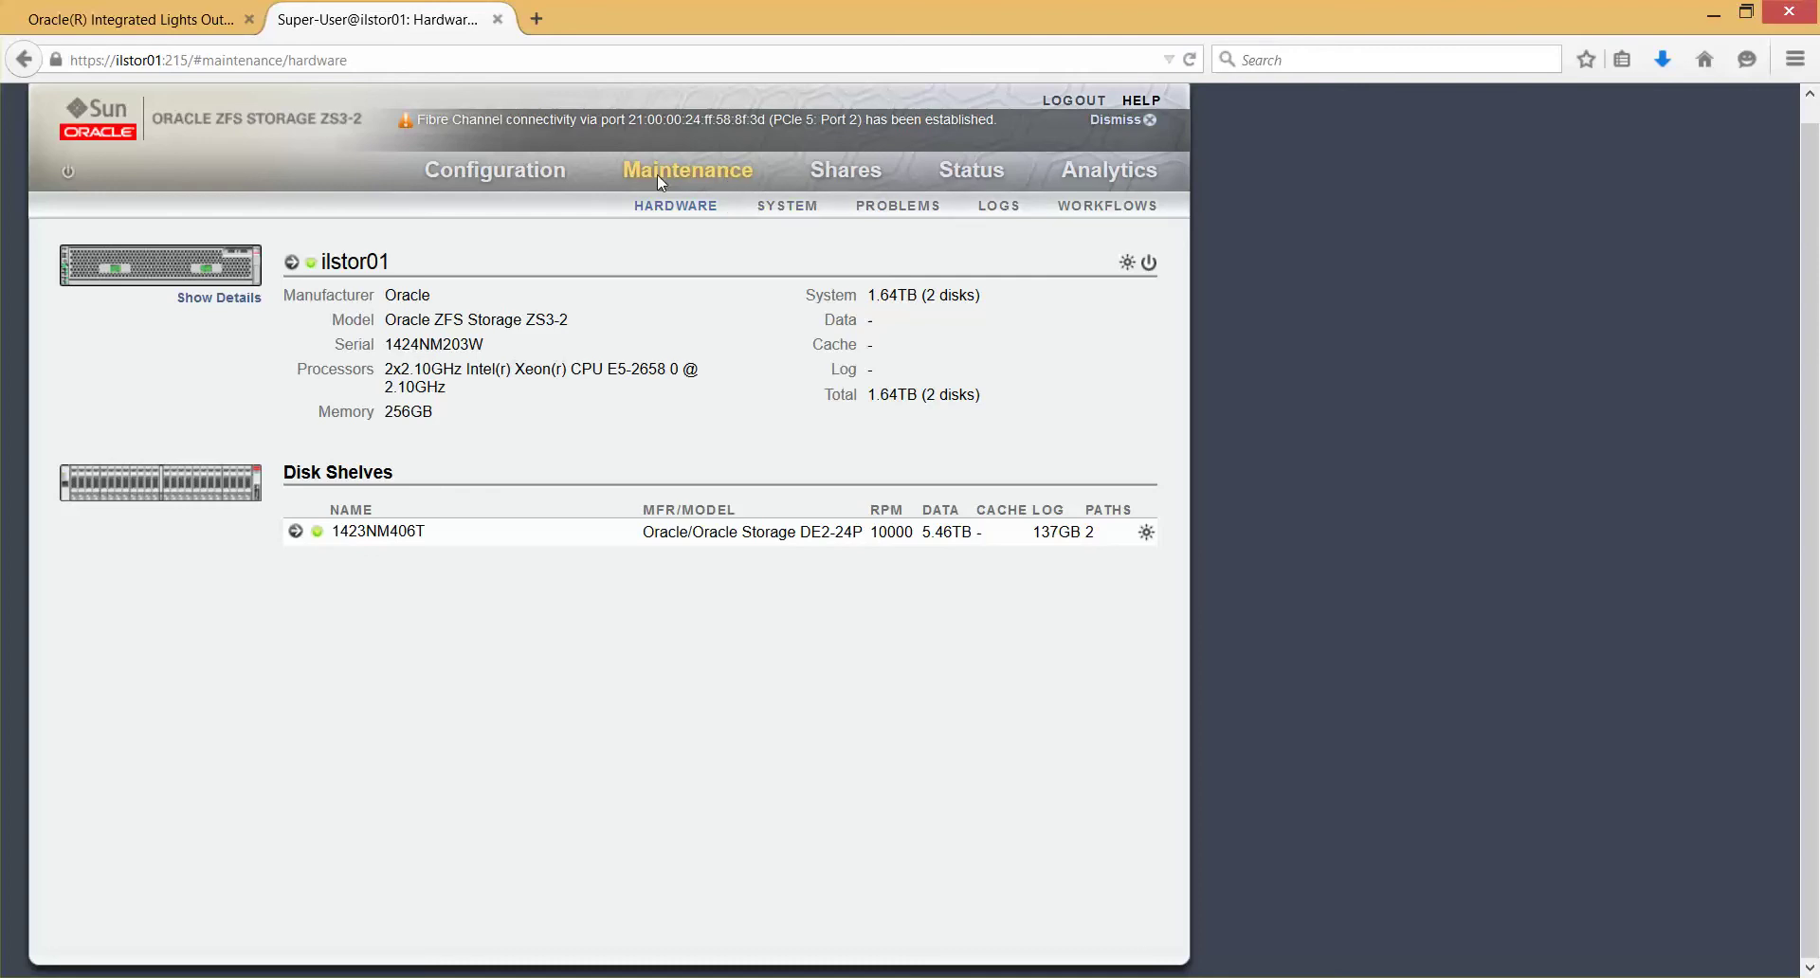
{"action": "left_click", "coordinate": [534, 178]}
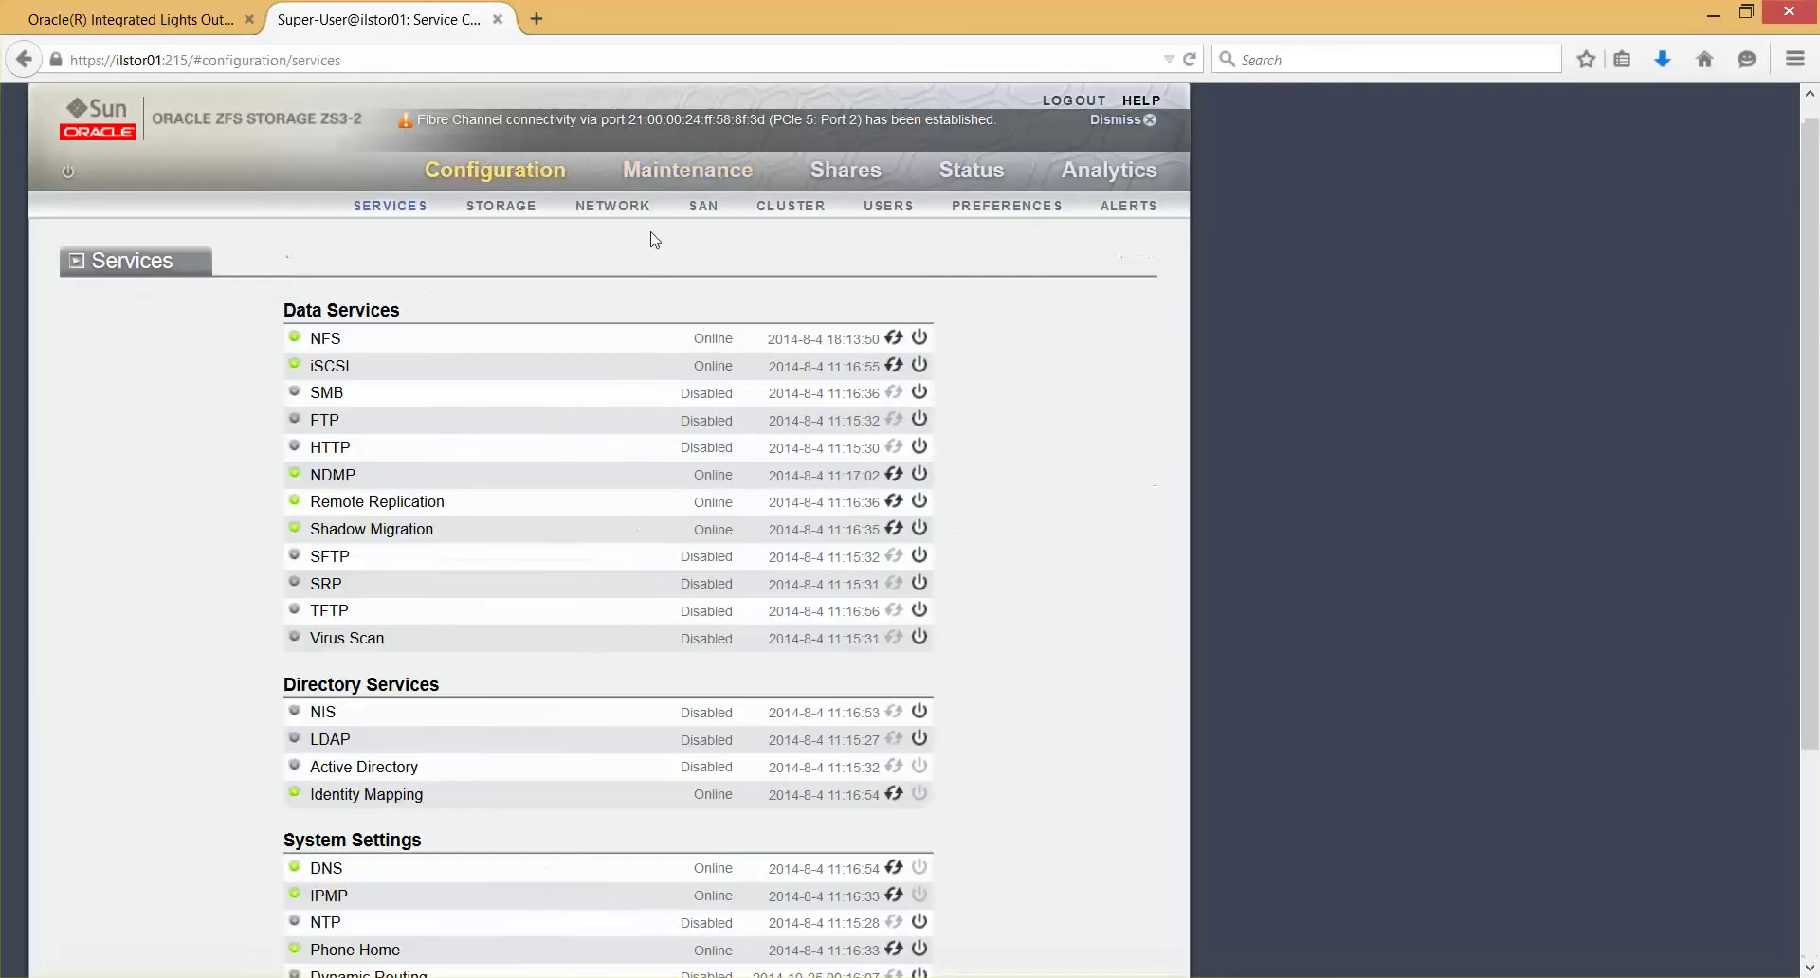
{"action": "left_click", "coordinate": [703, 207]}
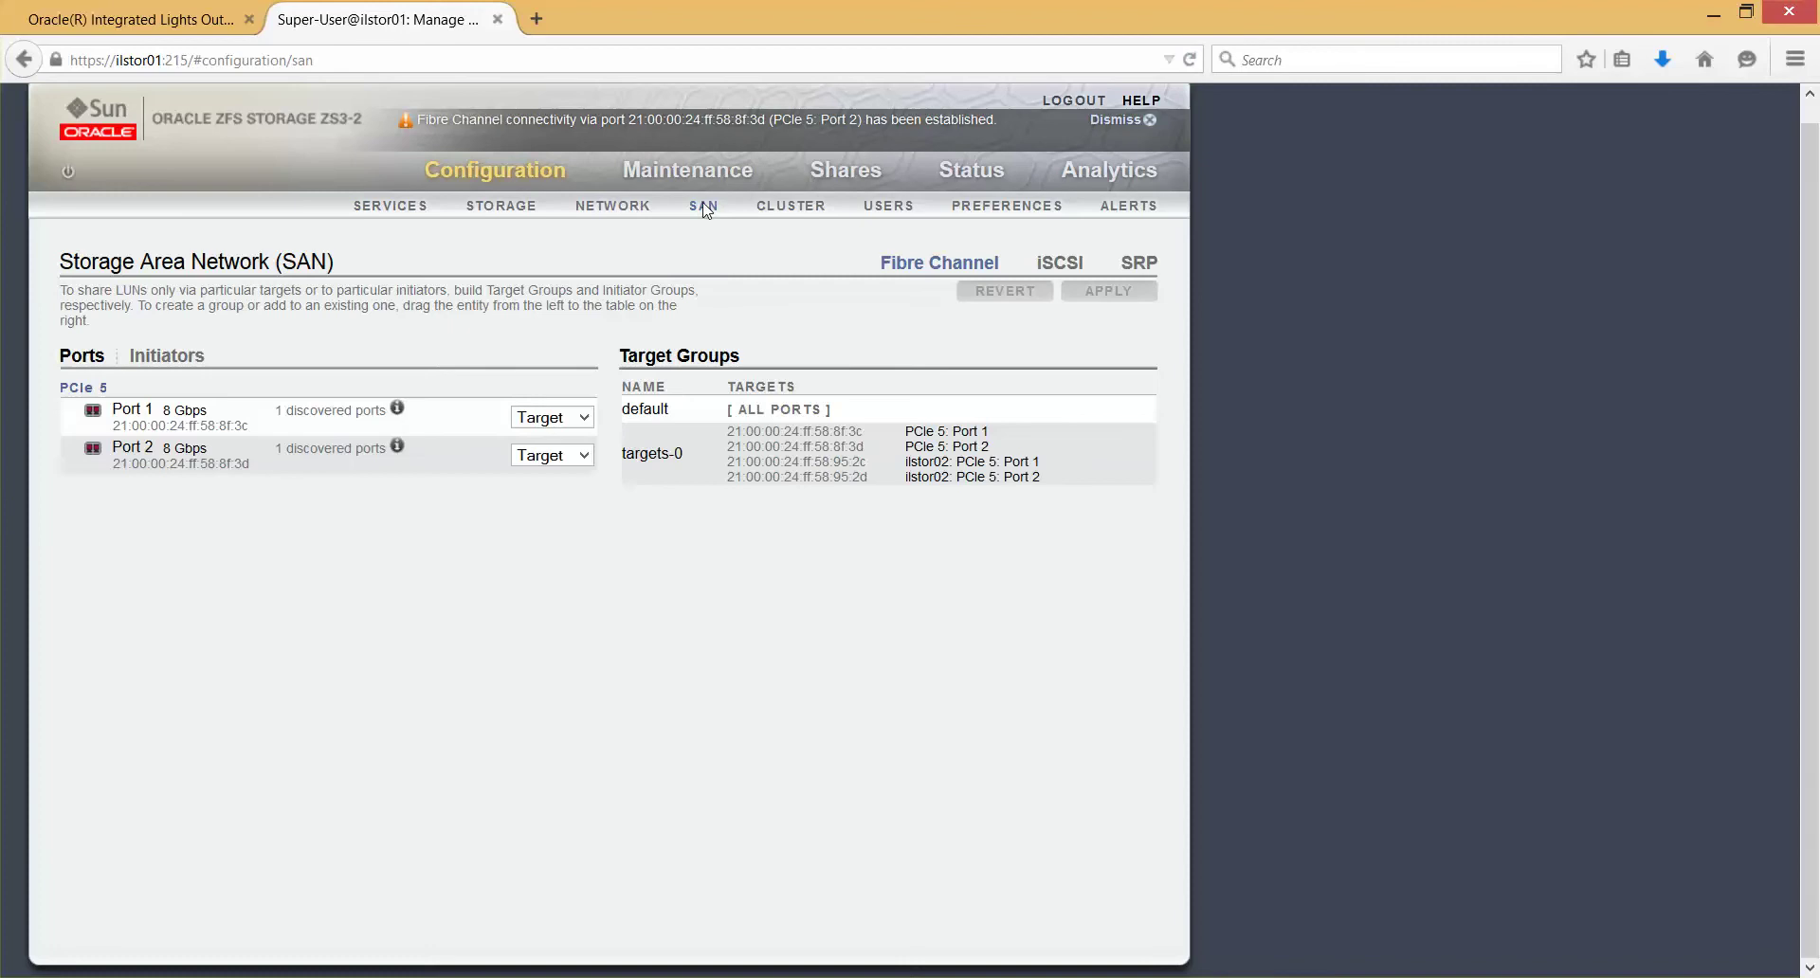
{"action": "left_click", "coordinate": [164, 356]}
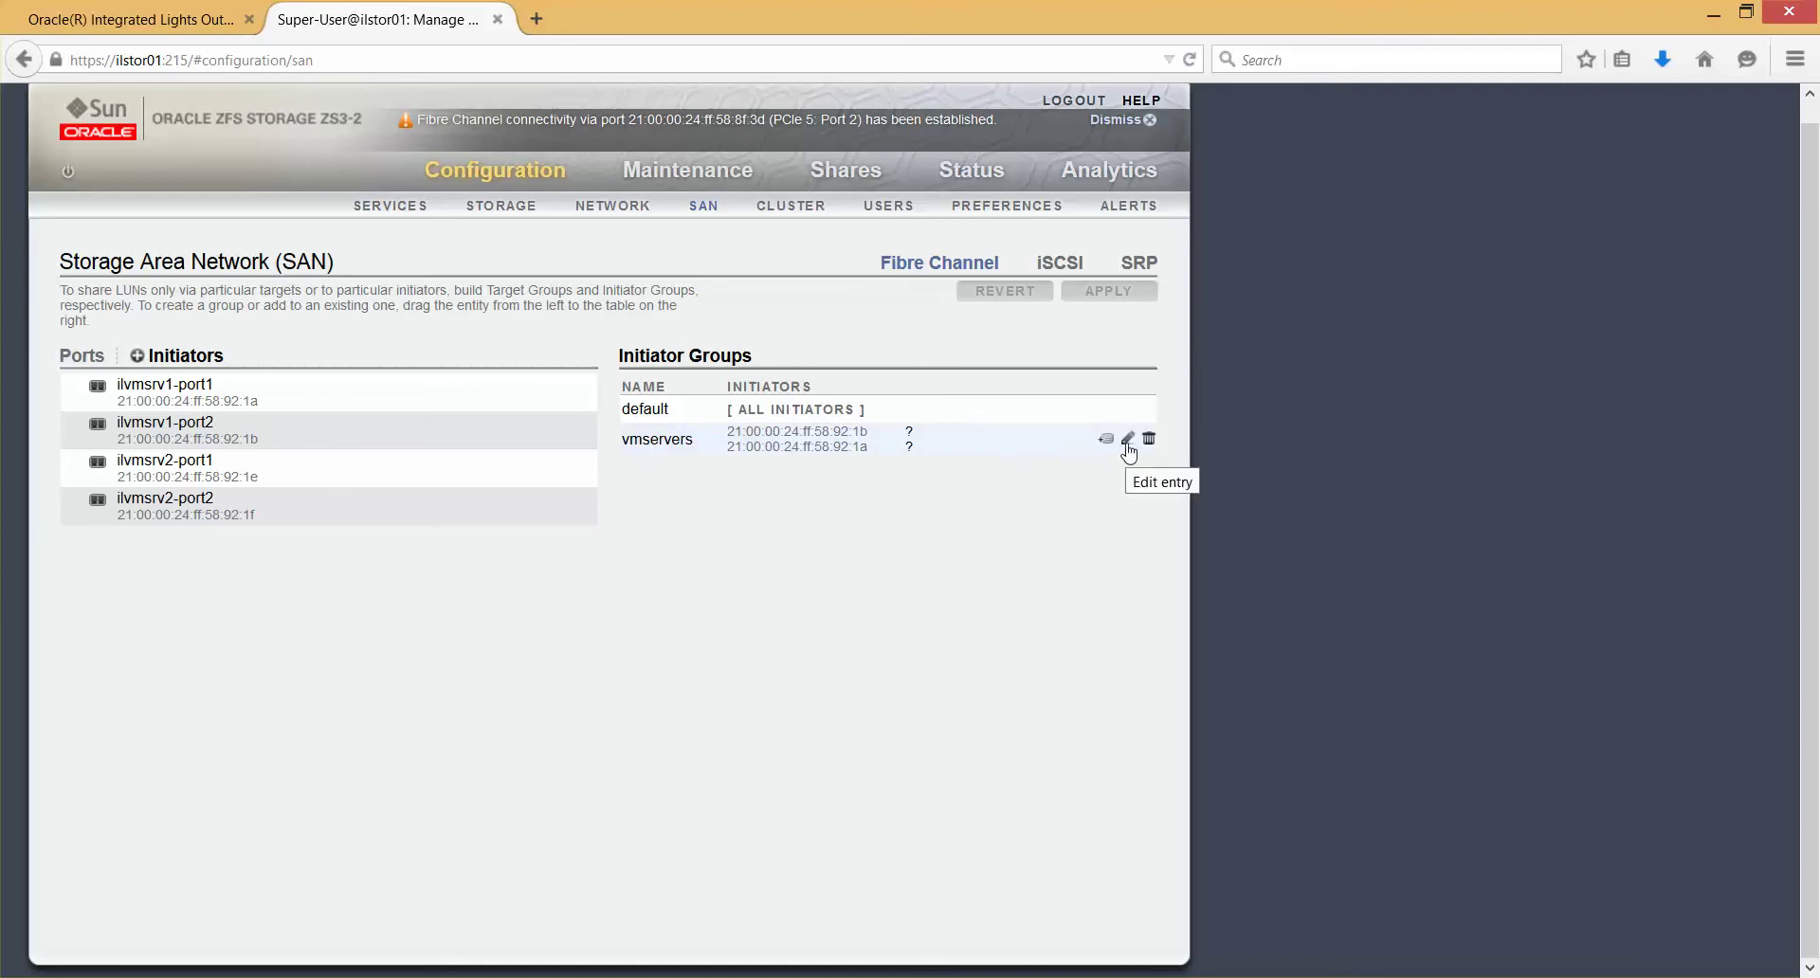
- Add ilvmsrv2-port1 and ilvmsrv2-port2 to the vmservers initiator group and apply the SAN changes
{"action": "left_click", "coordinate": [1129, 441]}
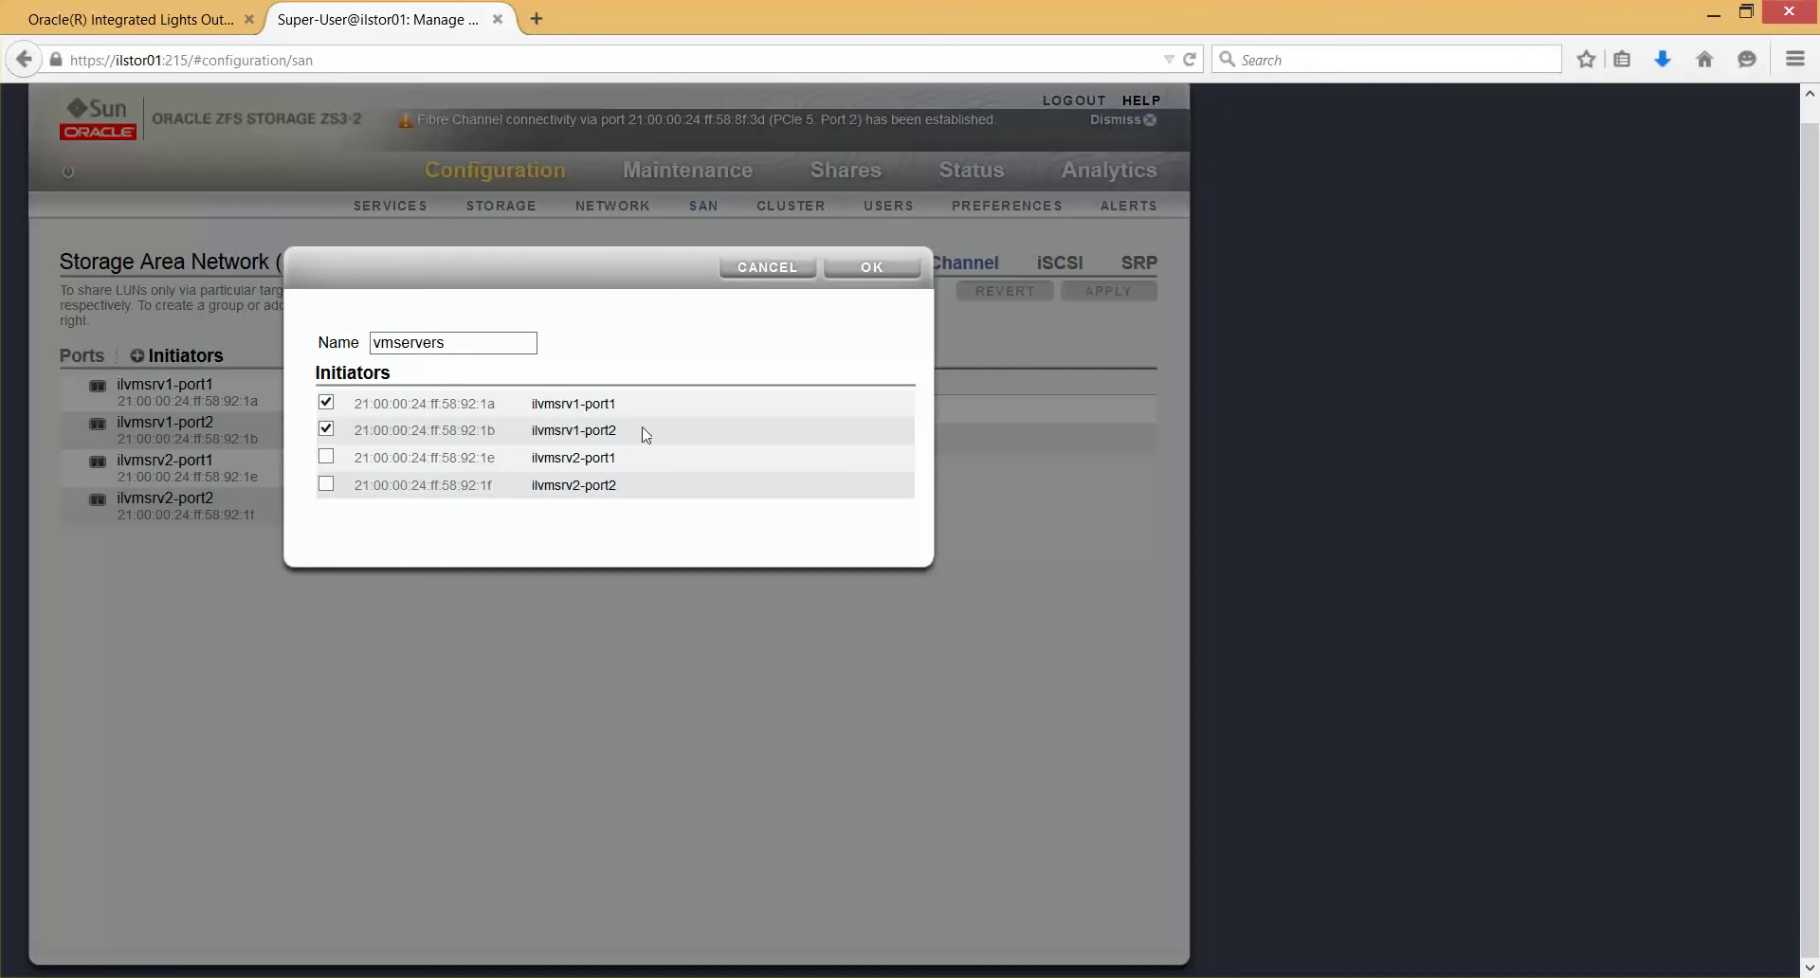
{"action": "left_click", "coordinate": [327, 459]}
{"action": "left_click", "coordinate": [328, 485]}
{"action": "left_click", "coordinate": [885, 270]}
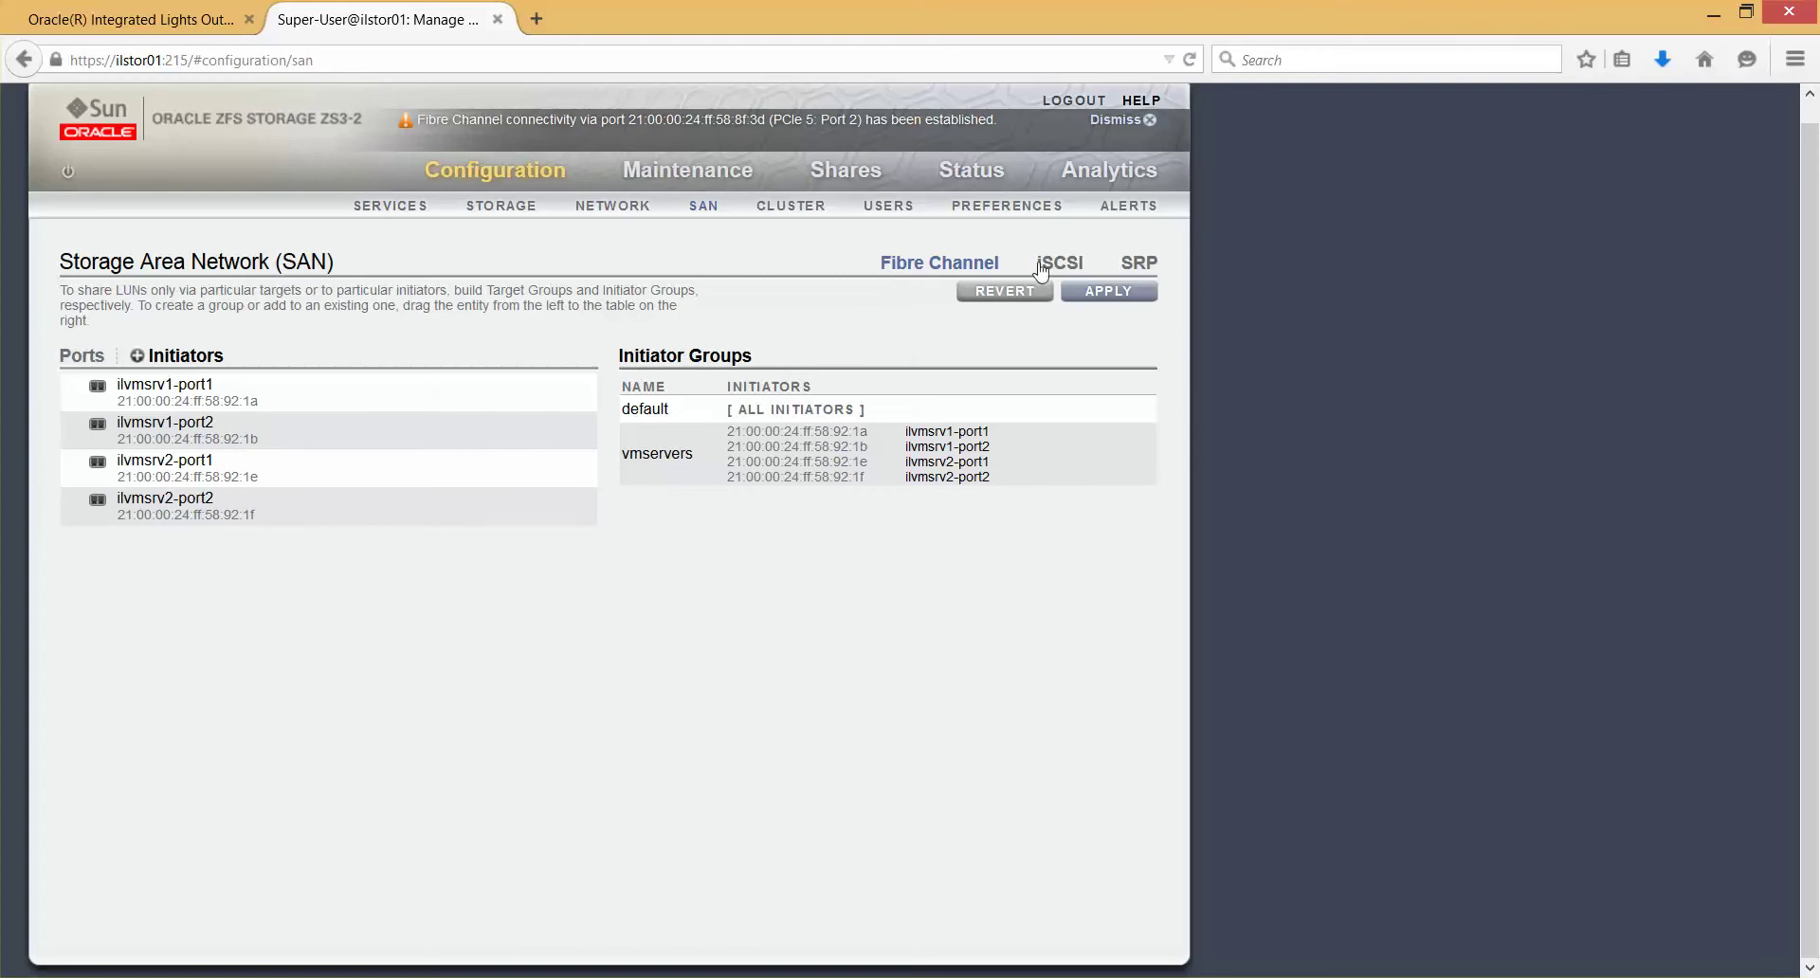
{"action": "left_click", "coordinate": [1102, 293]}
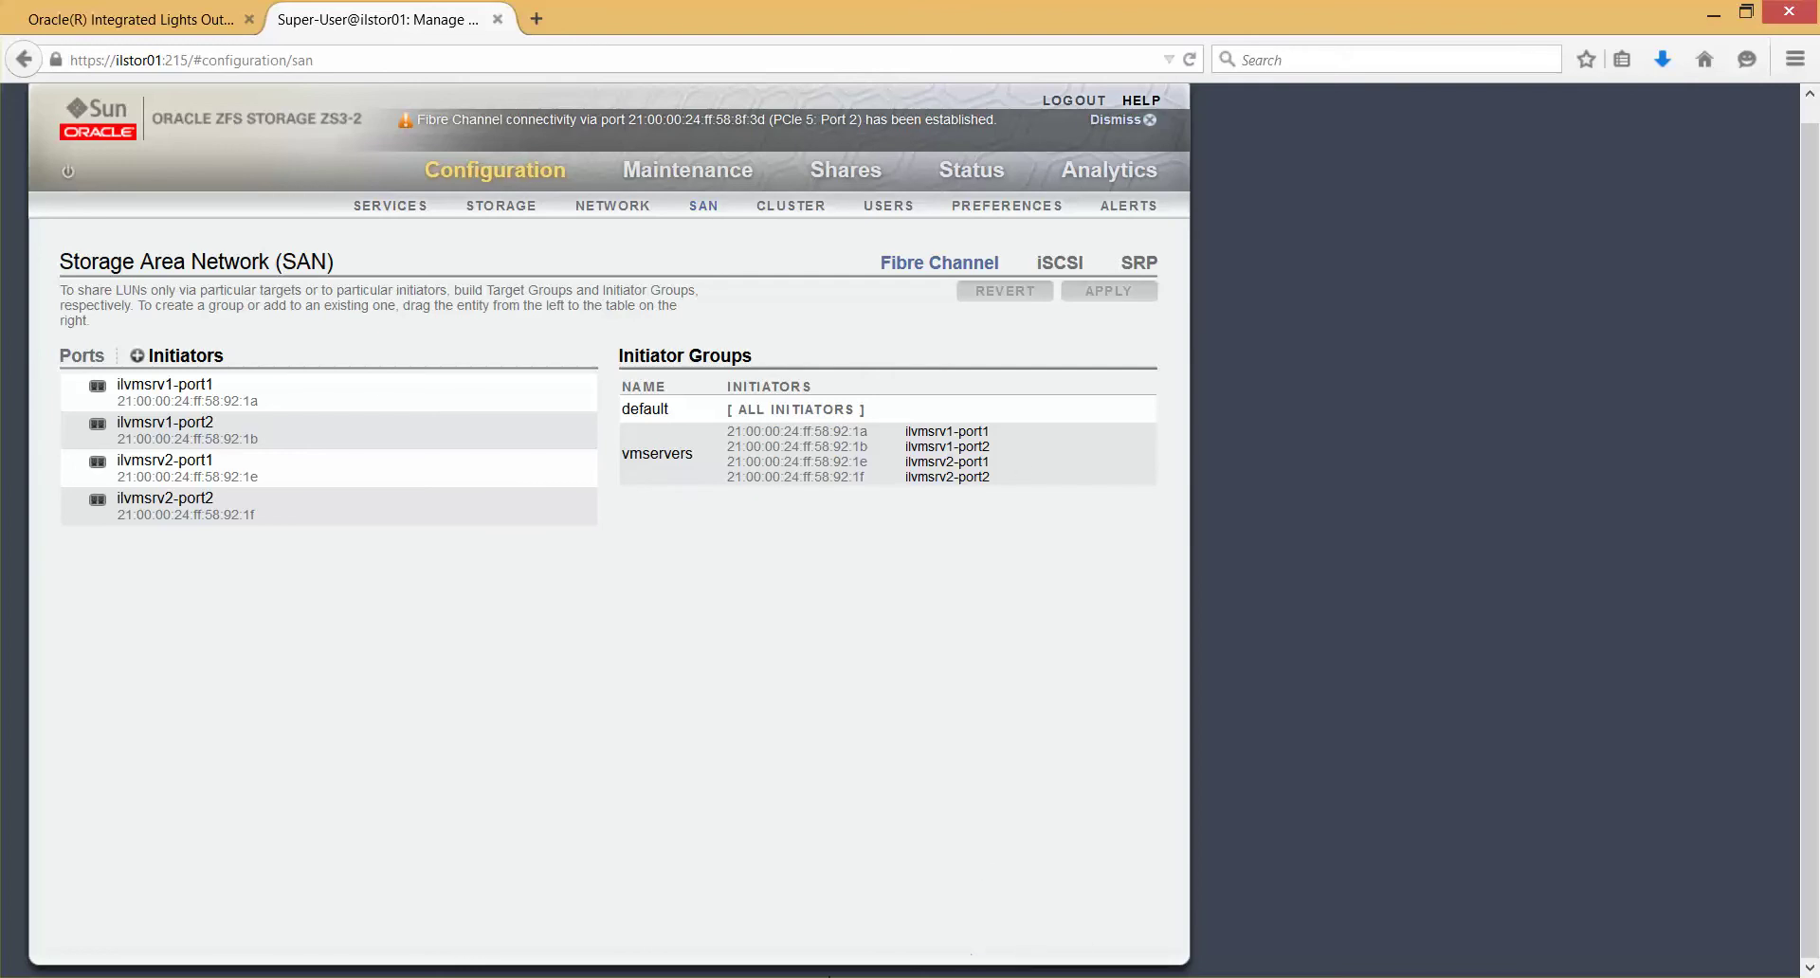
- Return to the ilvmsrv2 terminal and rerun fdisk -l to check for the newly shared LUNs
{"action": "left_click", "coordinate": [766, 870]}
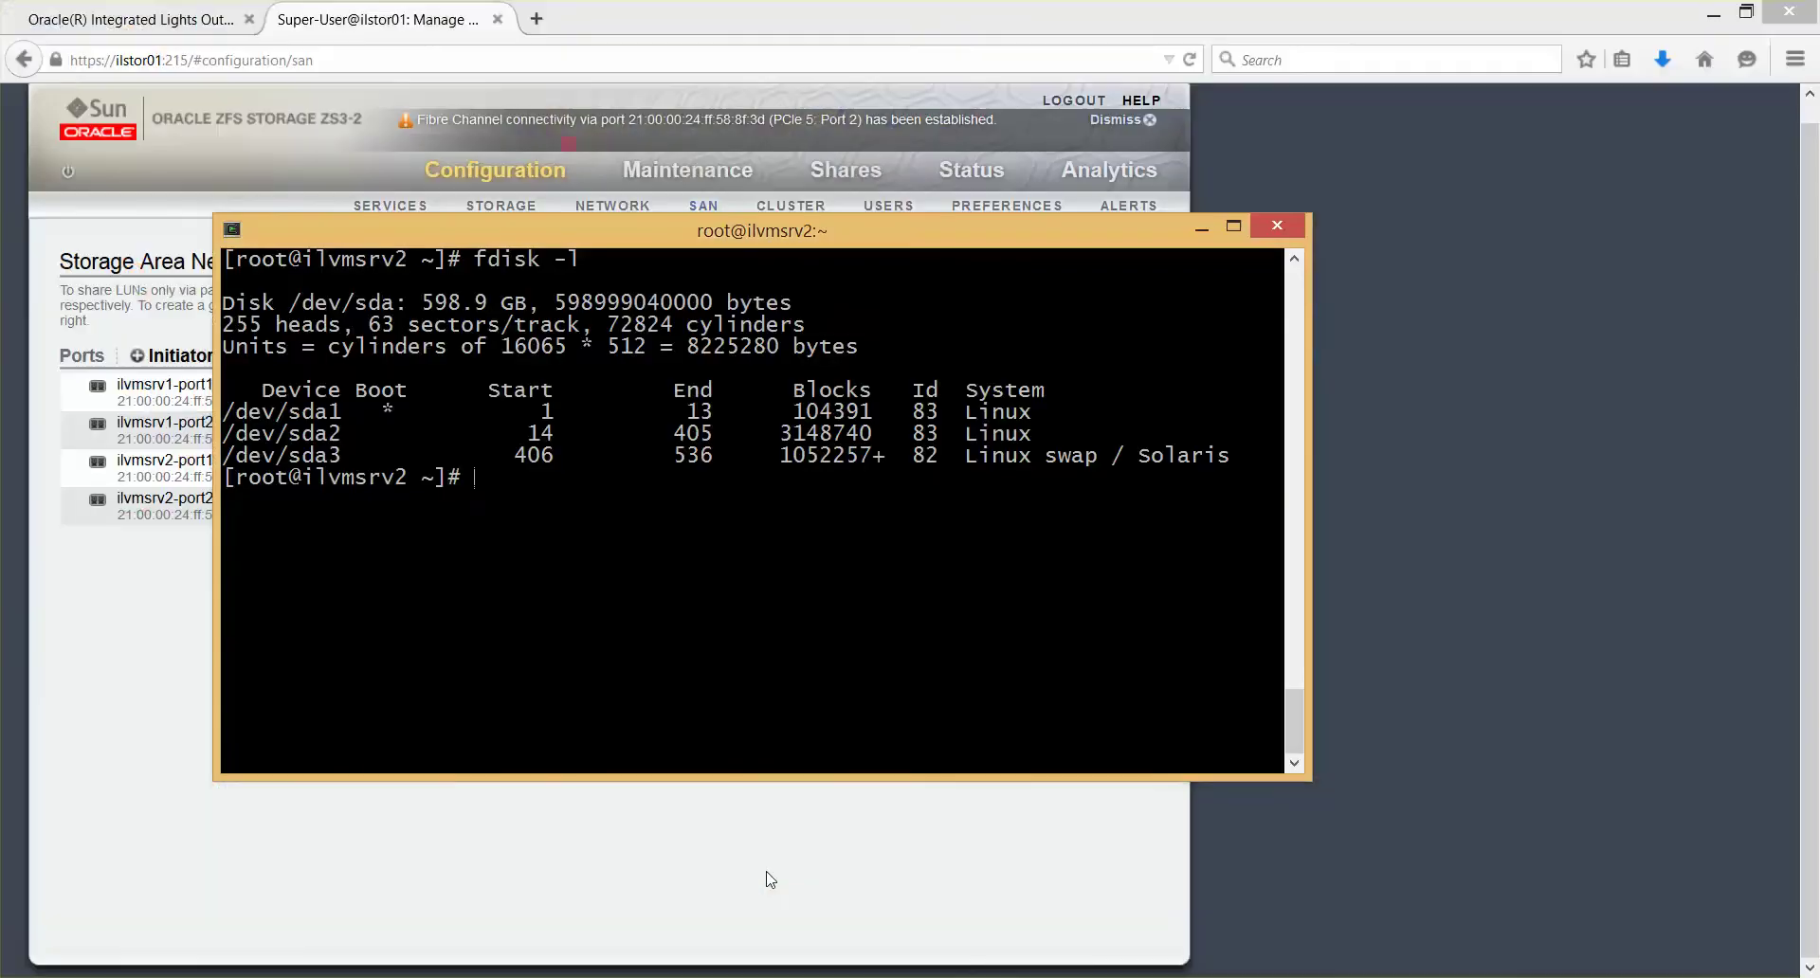
{"action": "type", "text": "fdisk -l"}
{"action": "key", "text": "Return"}
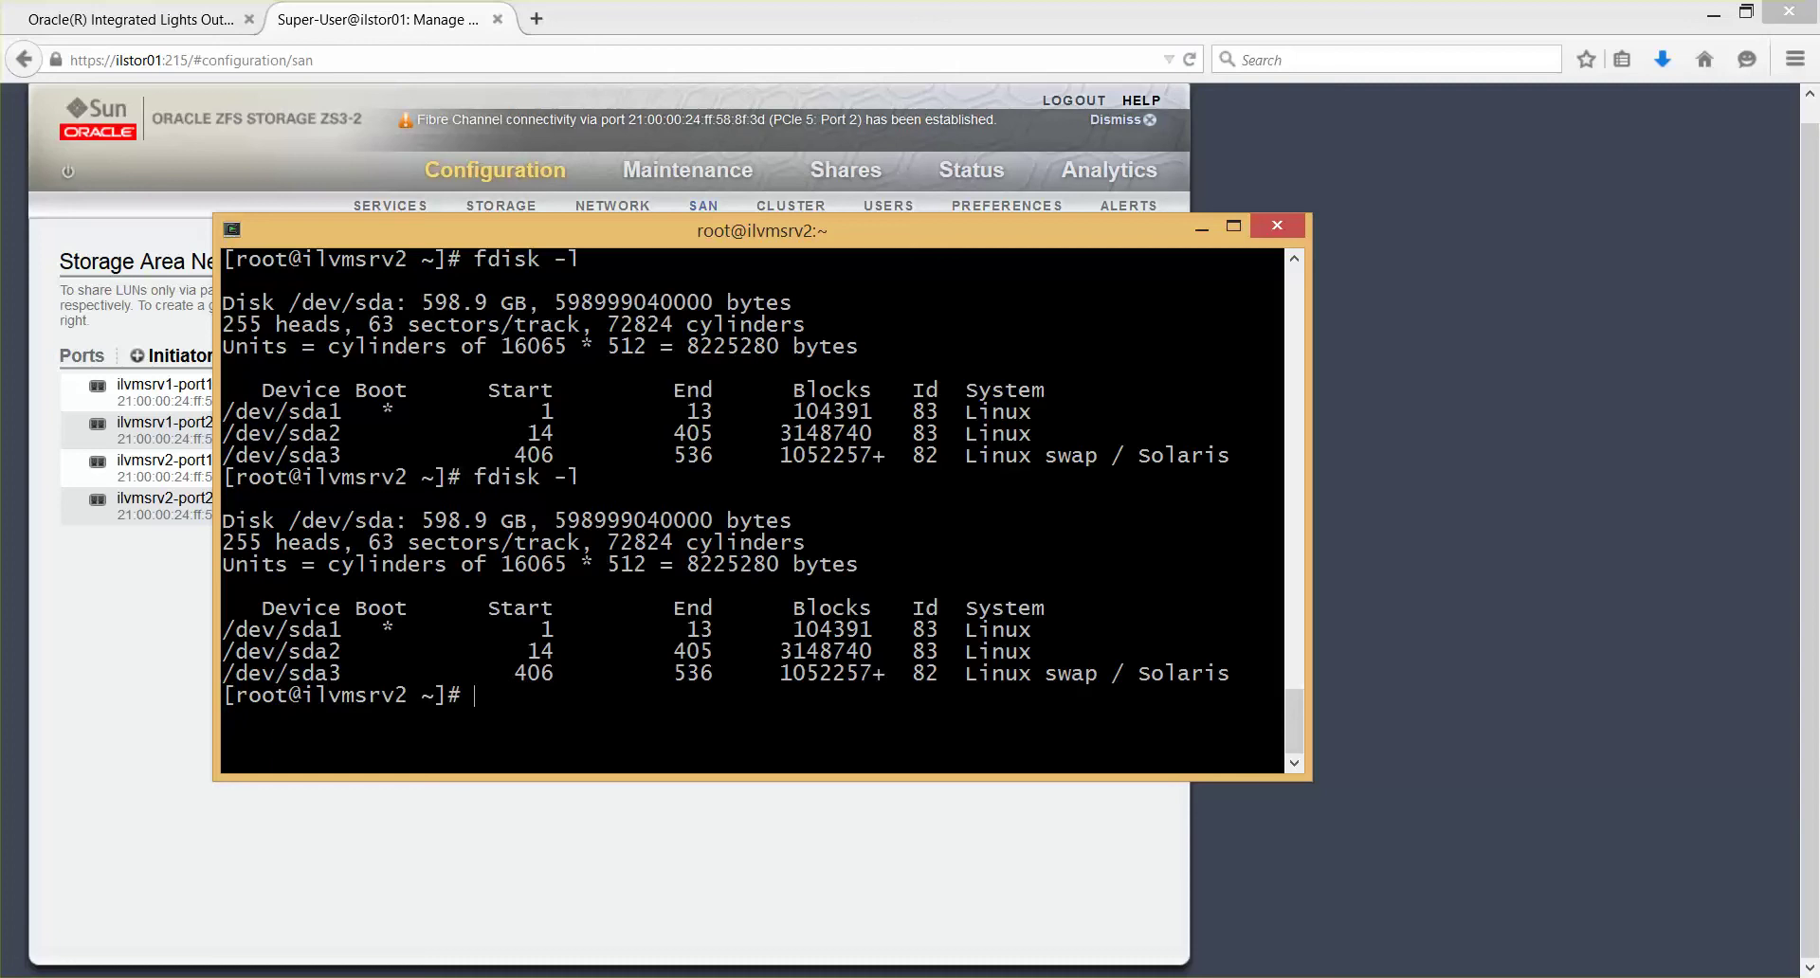
- Switch to the ilvmsrv1 terminal, change to /var/tmp, list its files with ls -ltr and highlight OVMZFSSAPlugin.zip
{"action": "mouse_move", "coordinate": [952, 893]}
{"action": "left_click", "coordinate": [964, 862]}
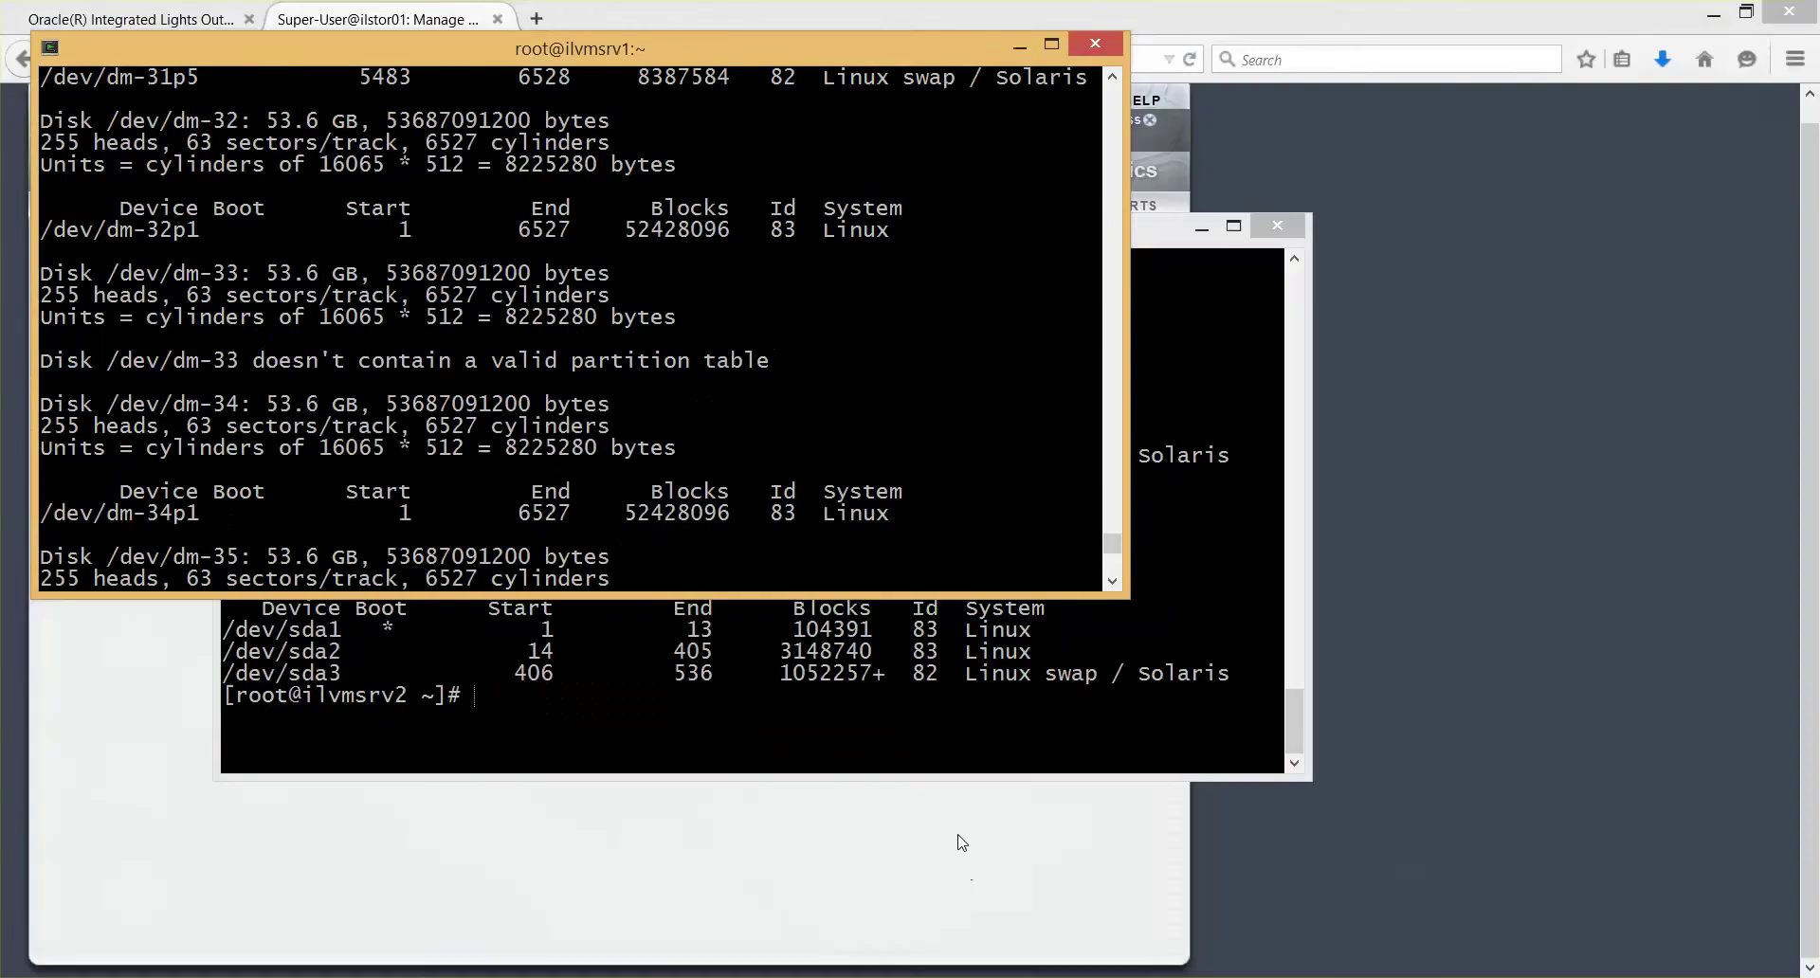
{"action": "scroll", "coordinate": [695, 414], "scroll_direction": "down", "scroll_amount": 20}
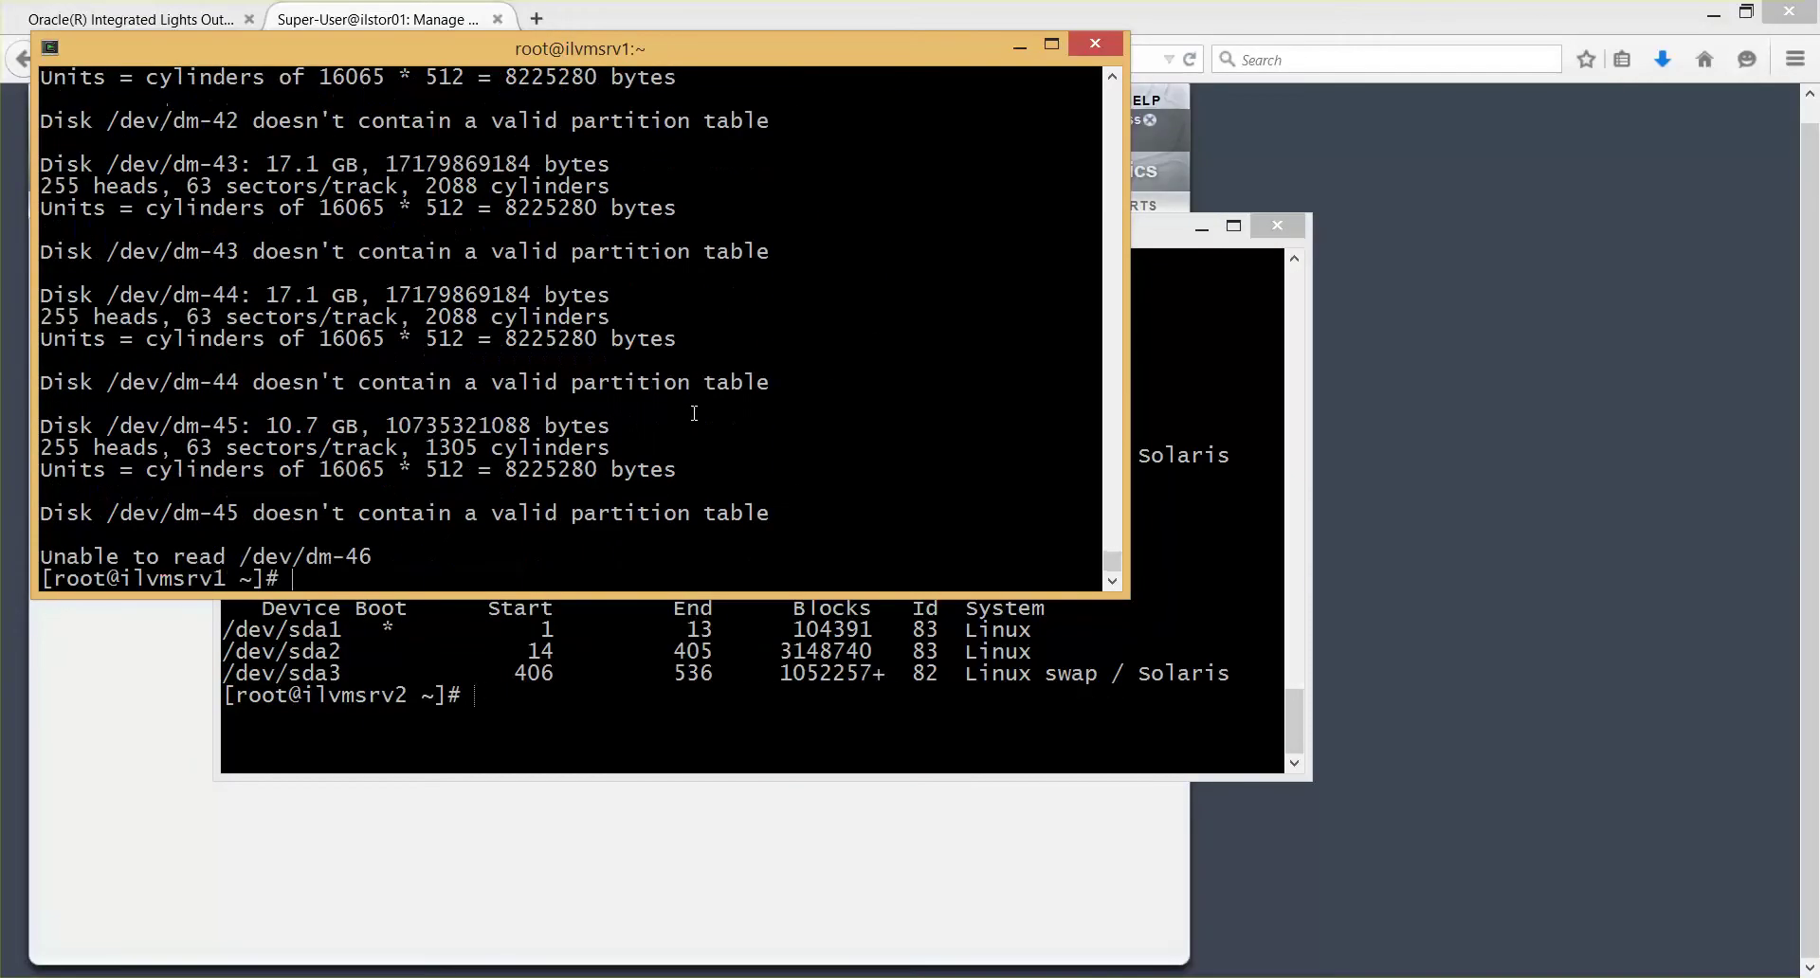
{"action": "type", "text": "cd /var/tmp"}
{"action": "key", "text": "Return"}
{"action": "type", "text": "ls -ltr"}
{"action": "key", "text": "Return"}
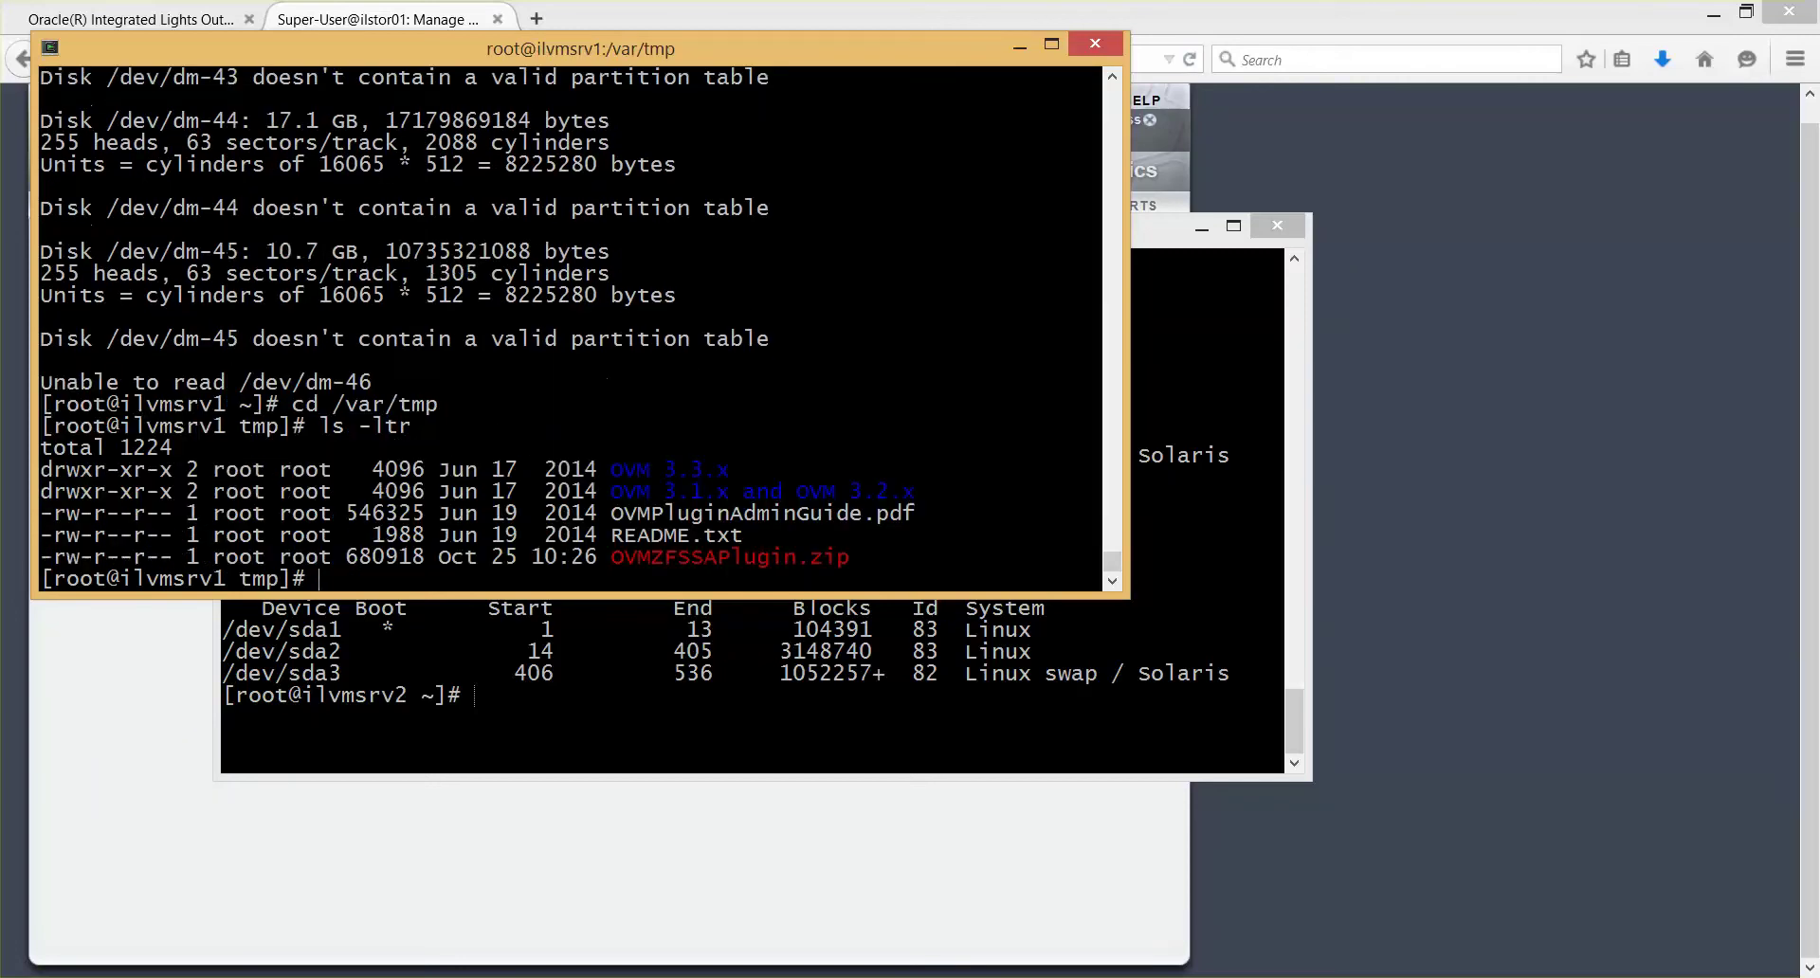
{"action": "double_click", "coordinate": [673, 559]}
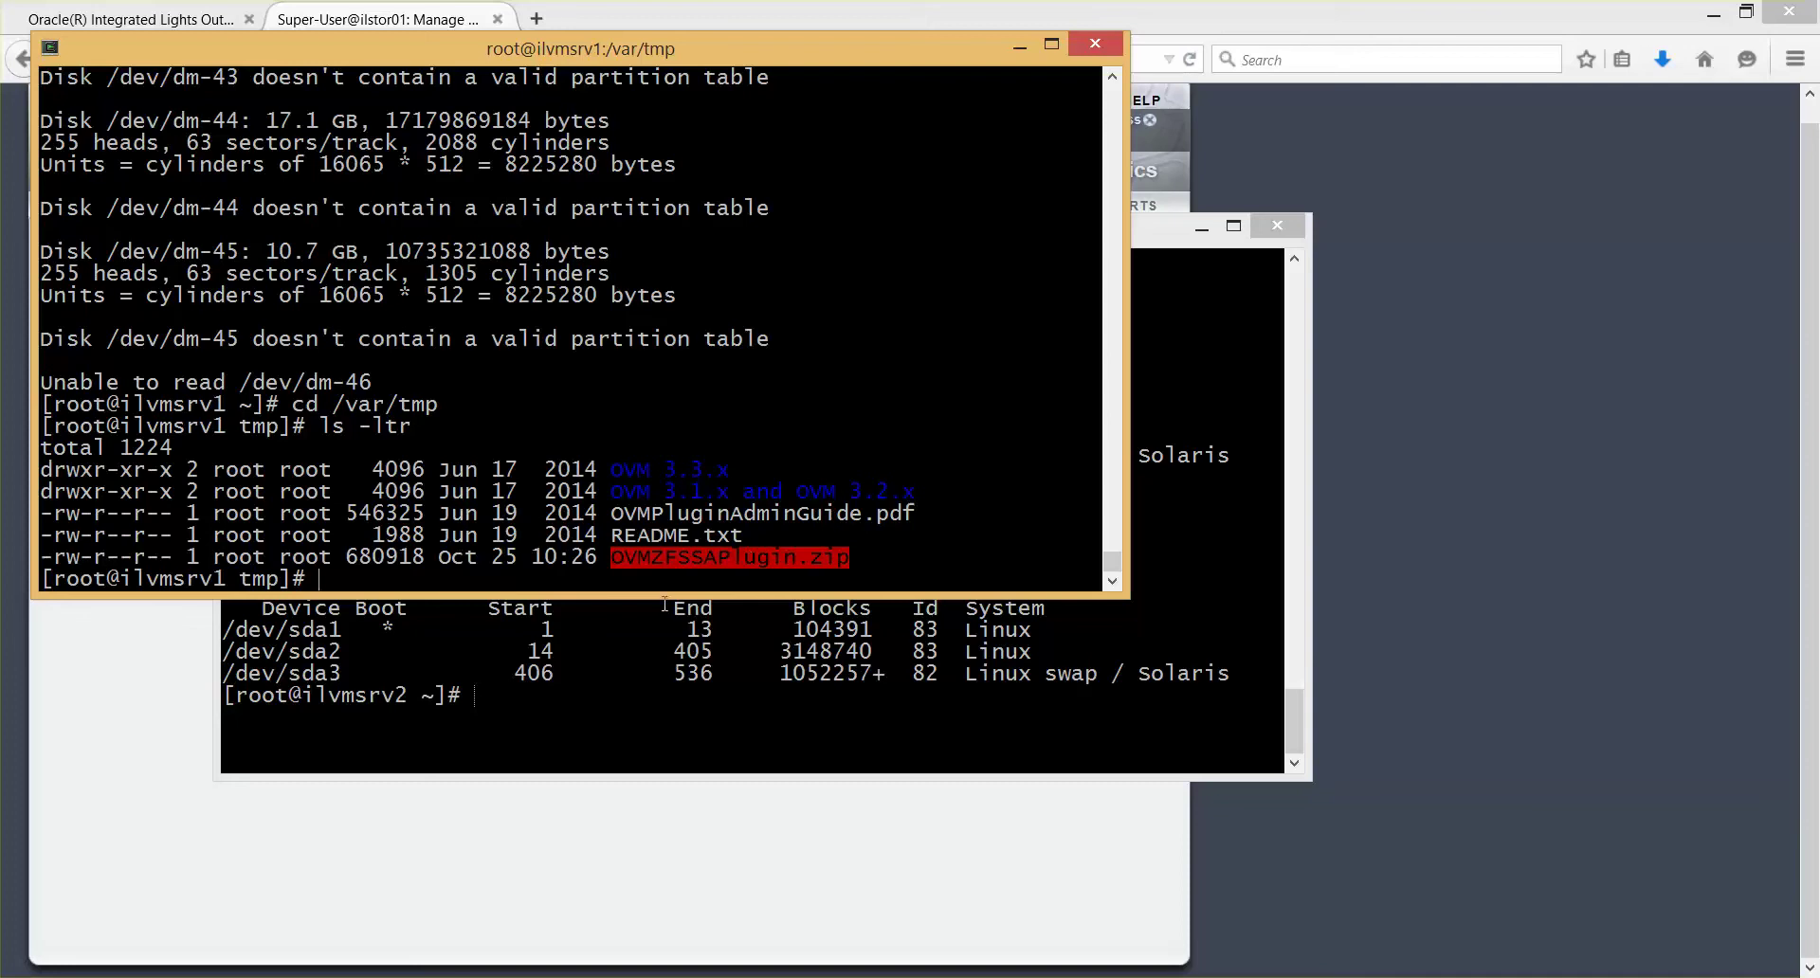
- Switch to the ilvmsrv2 terminal and review the earlier commands that unzipped OVMZFSSAPlugin.zip and installed the osc-oracle-s7k package
{"action": "left_click", "coordinate": [610, 699]}
{"action": "scroll", "coordinate": [691, 662], "scroll_direction": "up", "scroll_amount": 15}
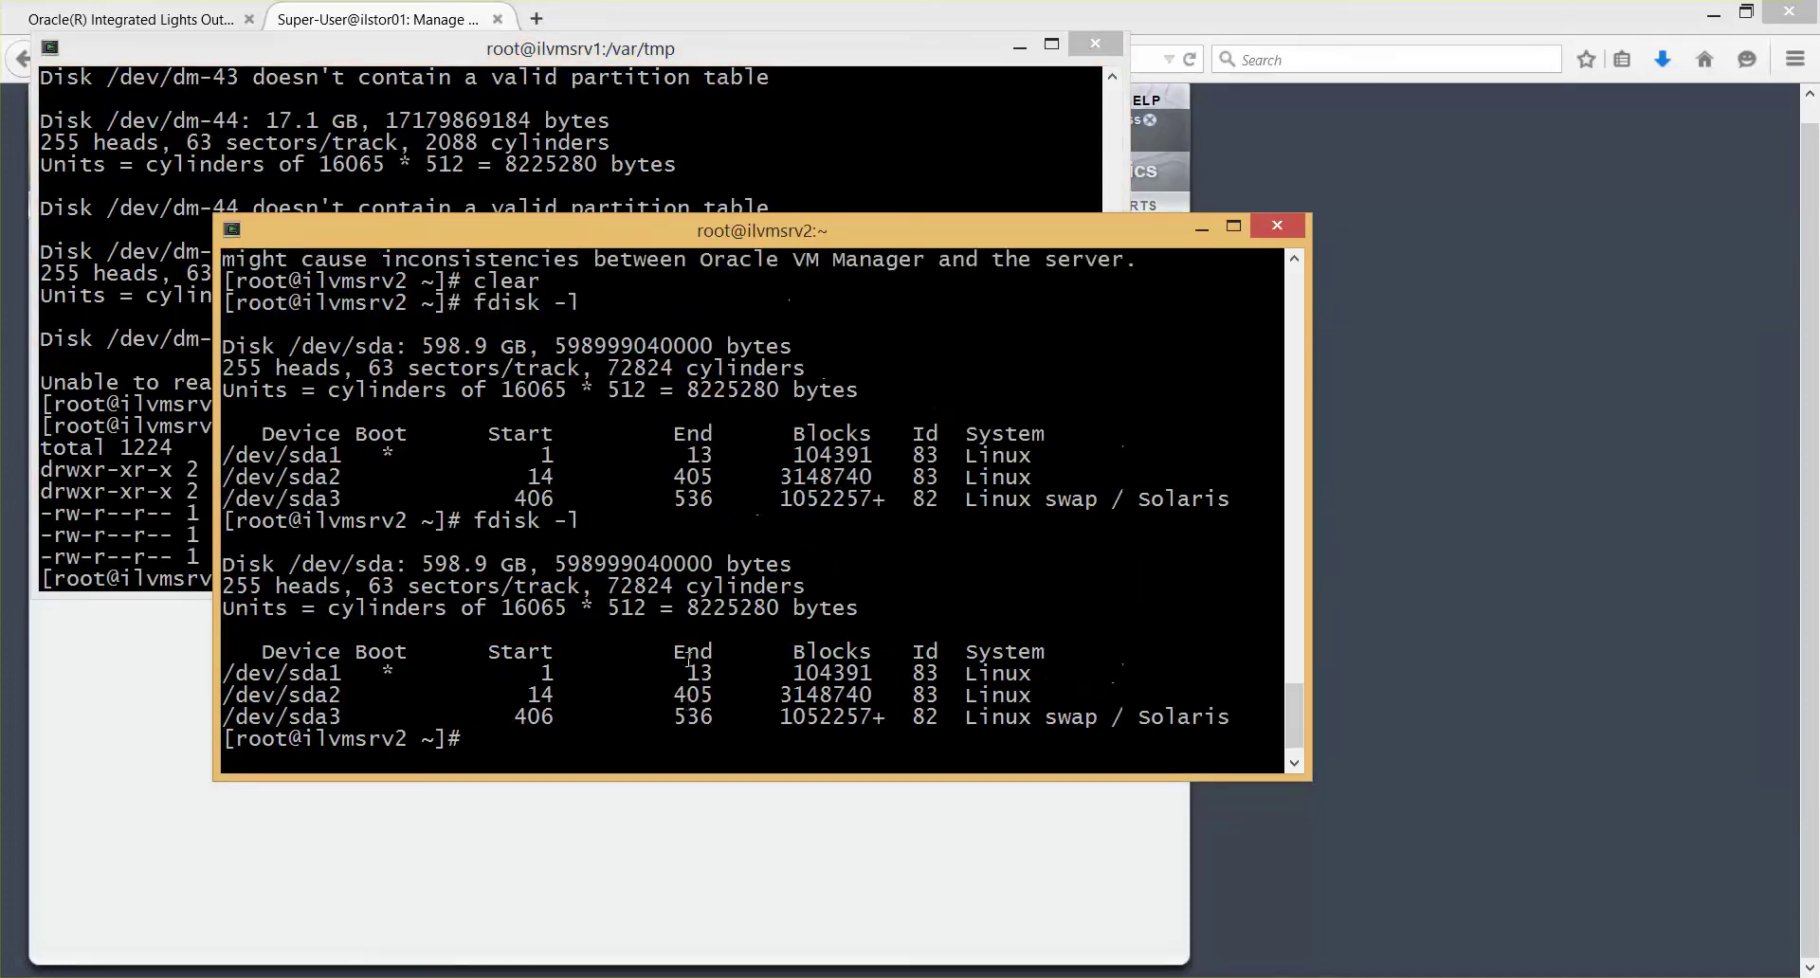
{"action": "scroll", "coordinate": [689, 662], "scroll_direction": "up", "scroll_amount": 1}
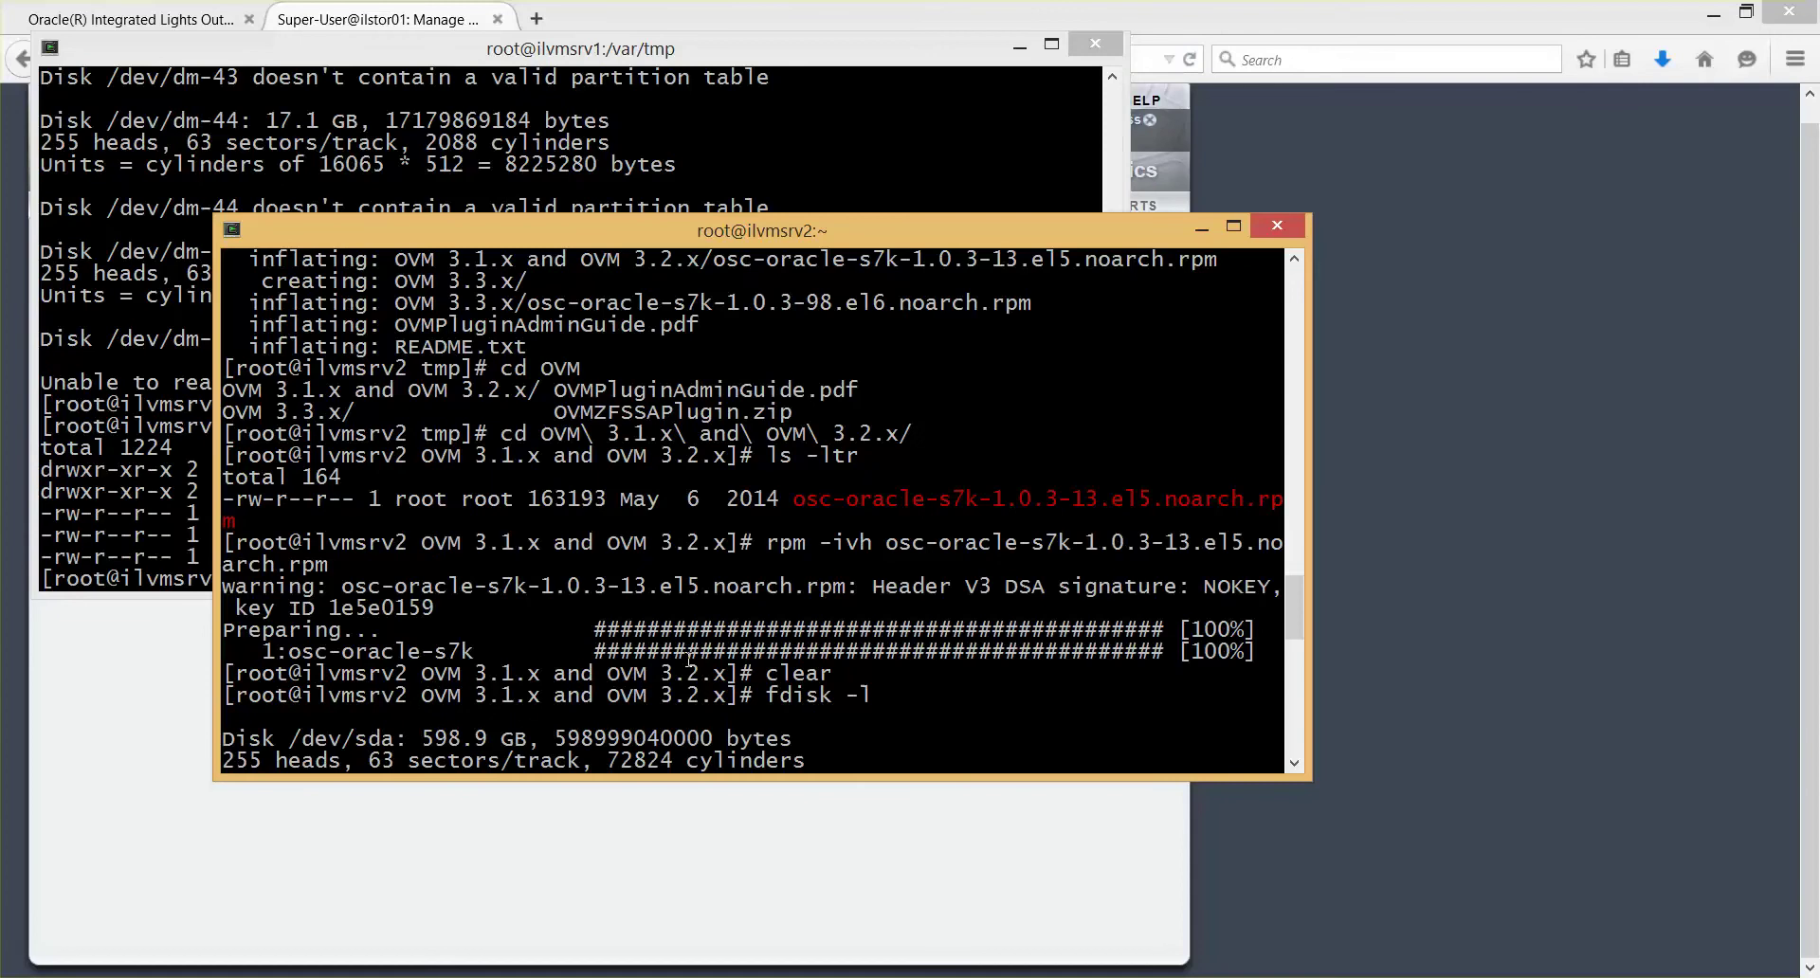
{"action": "scroll", "coordinate": [689, 661], "scroll_direction": "down", "scroll_amount": 3}
{"action": "scroll", "coordinate": [689, 661], "scroll_direction": "up", "scroll_amount": 3}
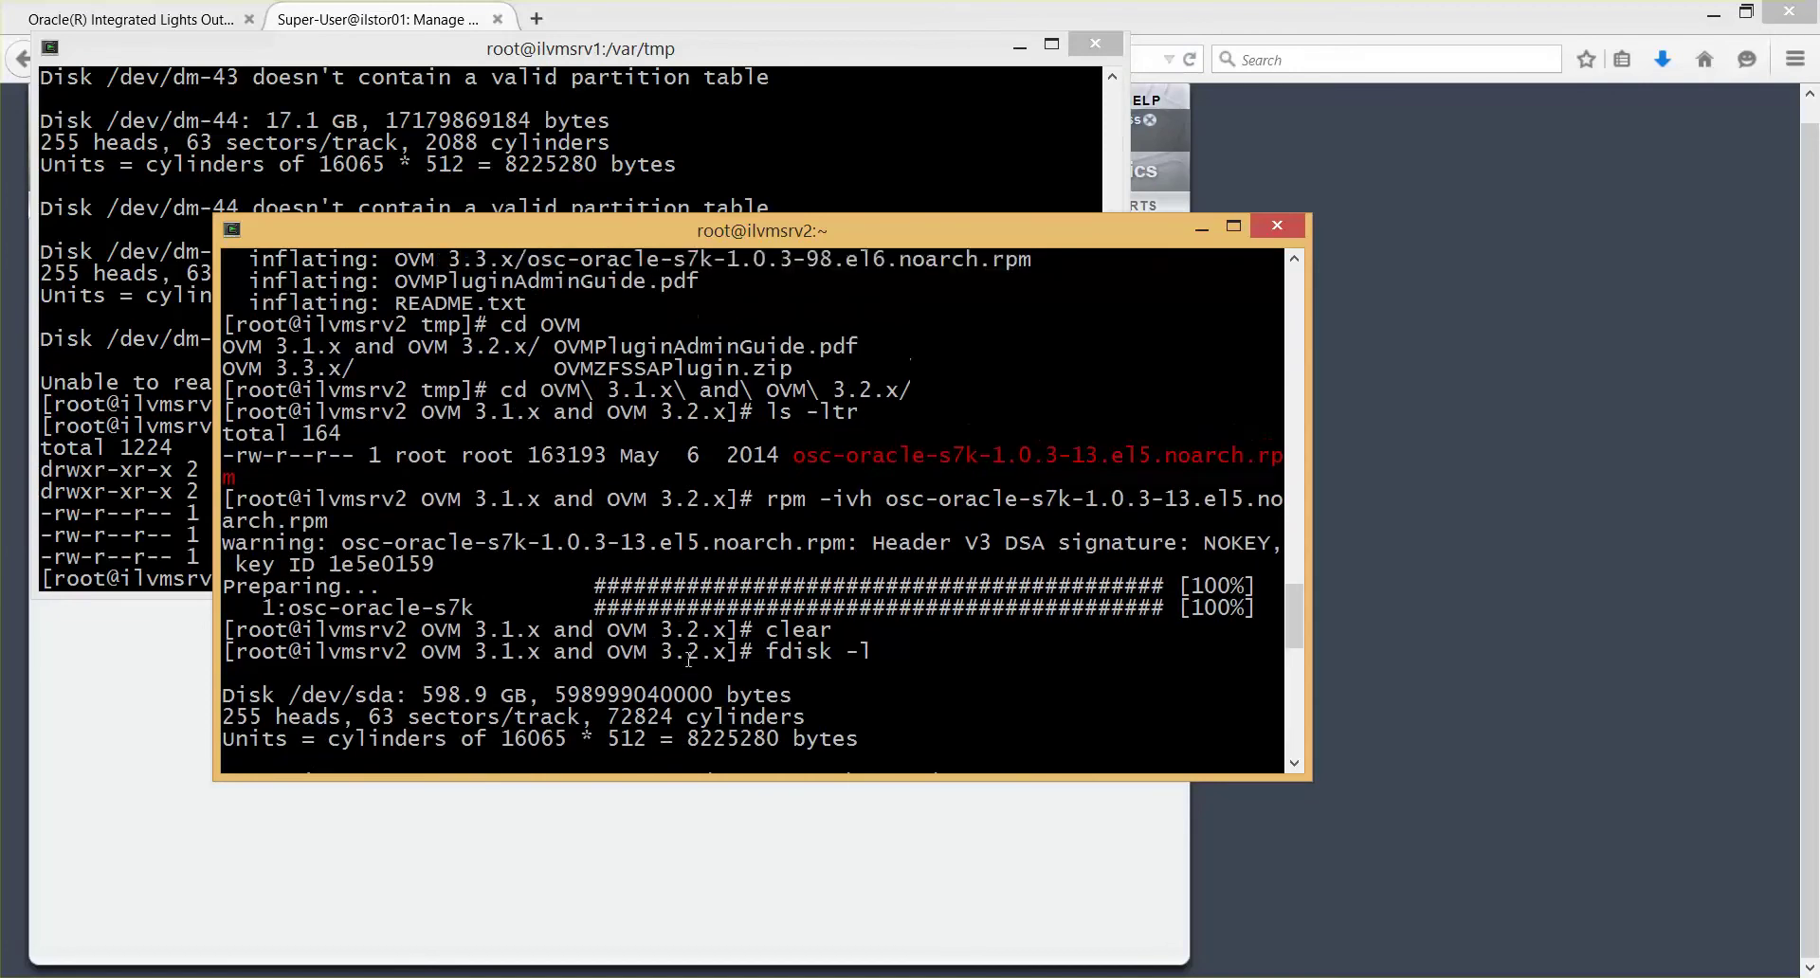
{"action": "scroll", "coordinate": [689, 661], "scroll_direction": "up", "scroll_amount": 6}
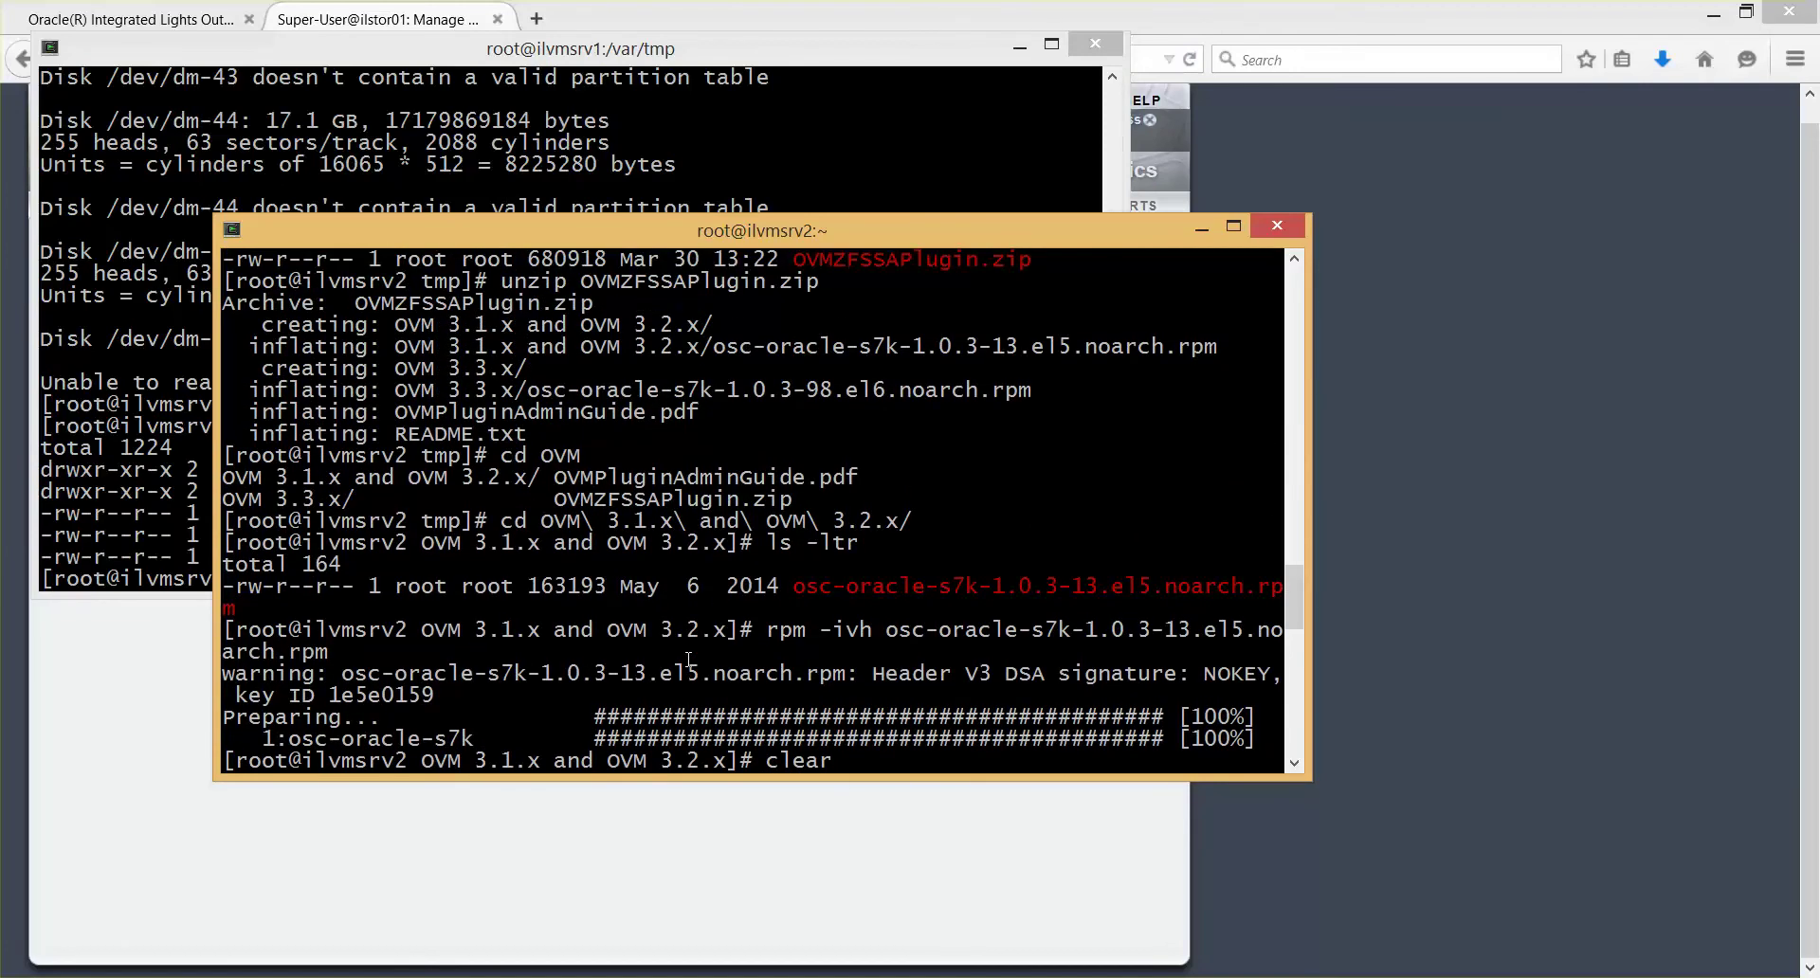
{"action": "scroll", "coordinate": [689, 661], "scroll_direction": "up", "scroll_amount": 2}
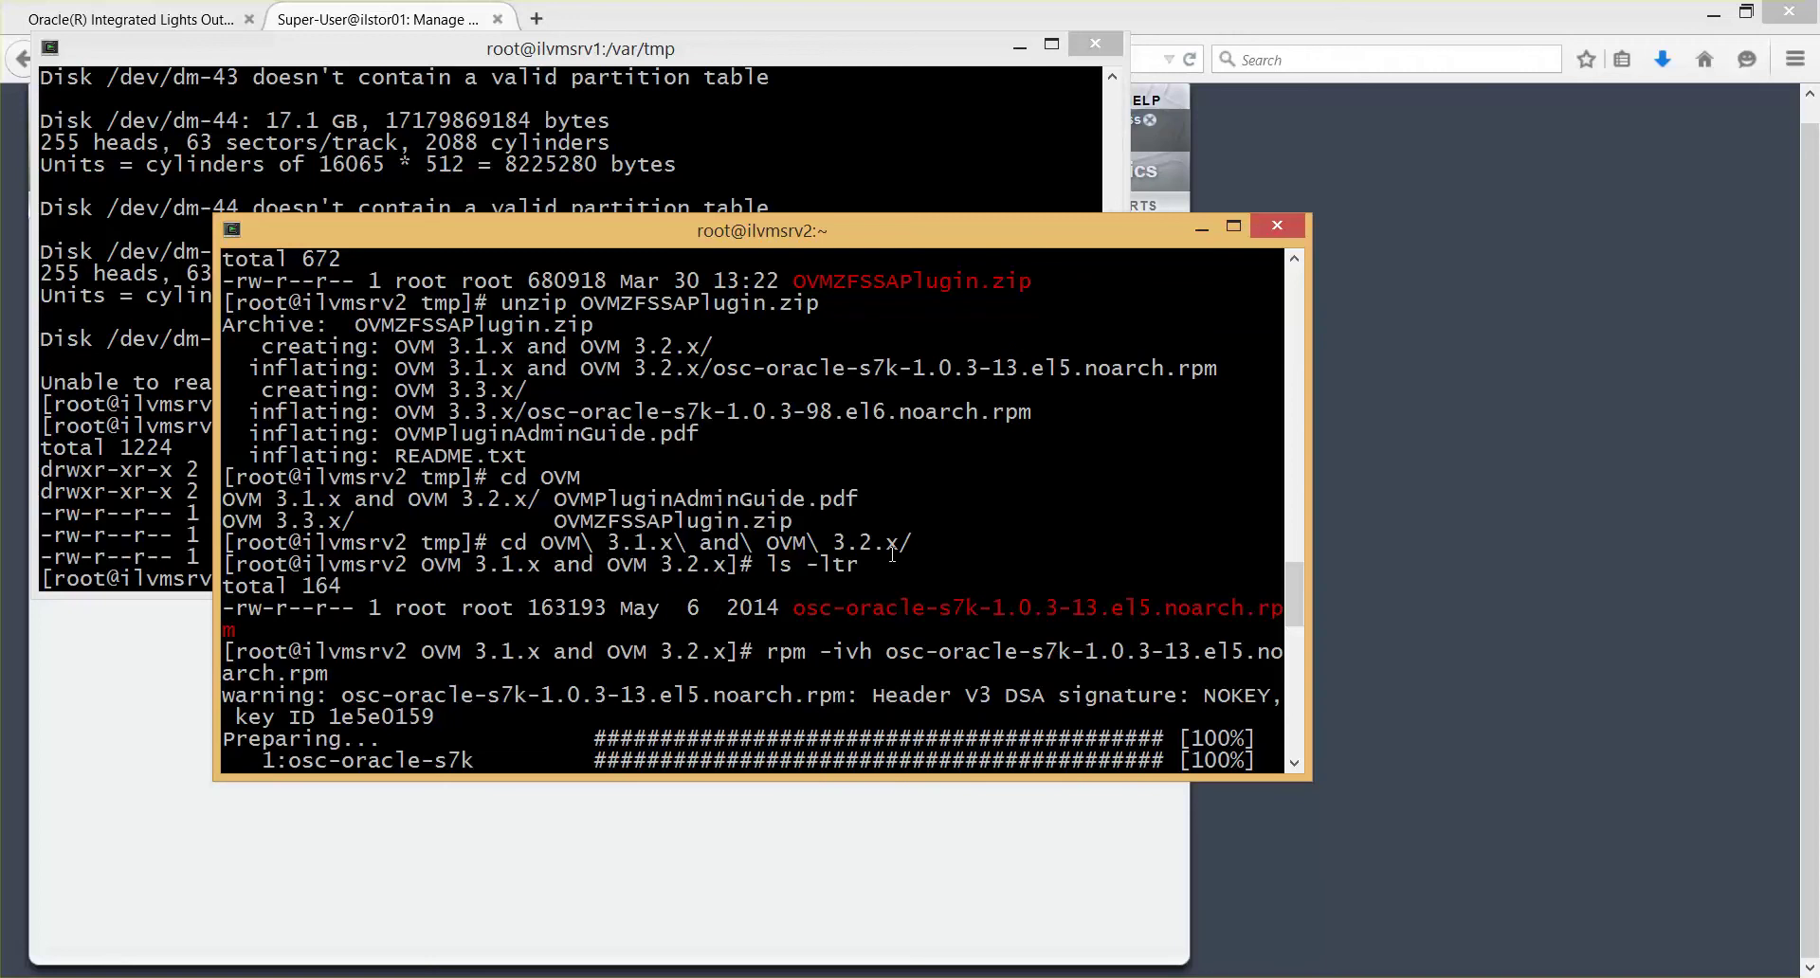
- Review the rest of the ilvmsrv2 session history, from the fdisk -l check through init 6 and the SSH reconnection, to the current prompt
{"action": "type", "text": "clear"}
{"action": "key", "text": "Return"}
{"action": "type", "text": "fdisk -l"}
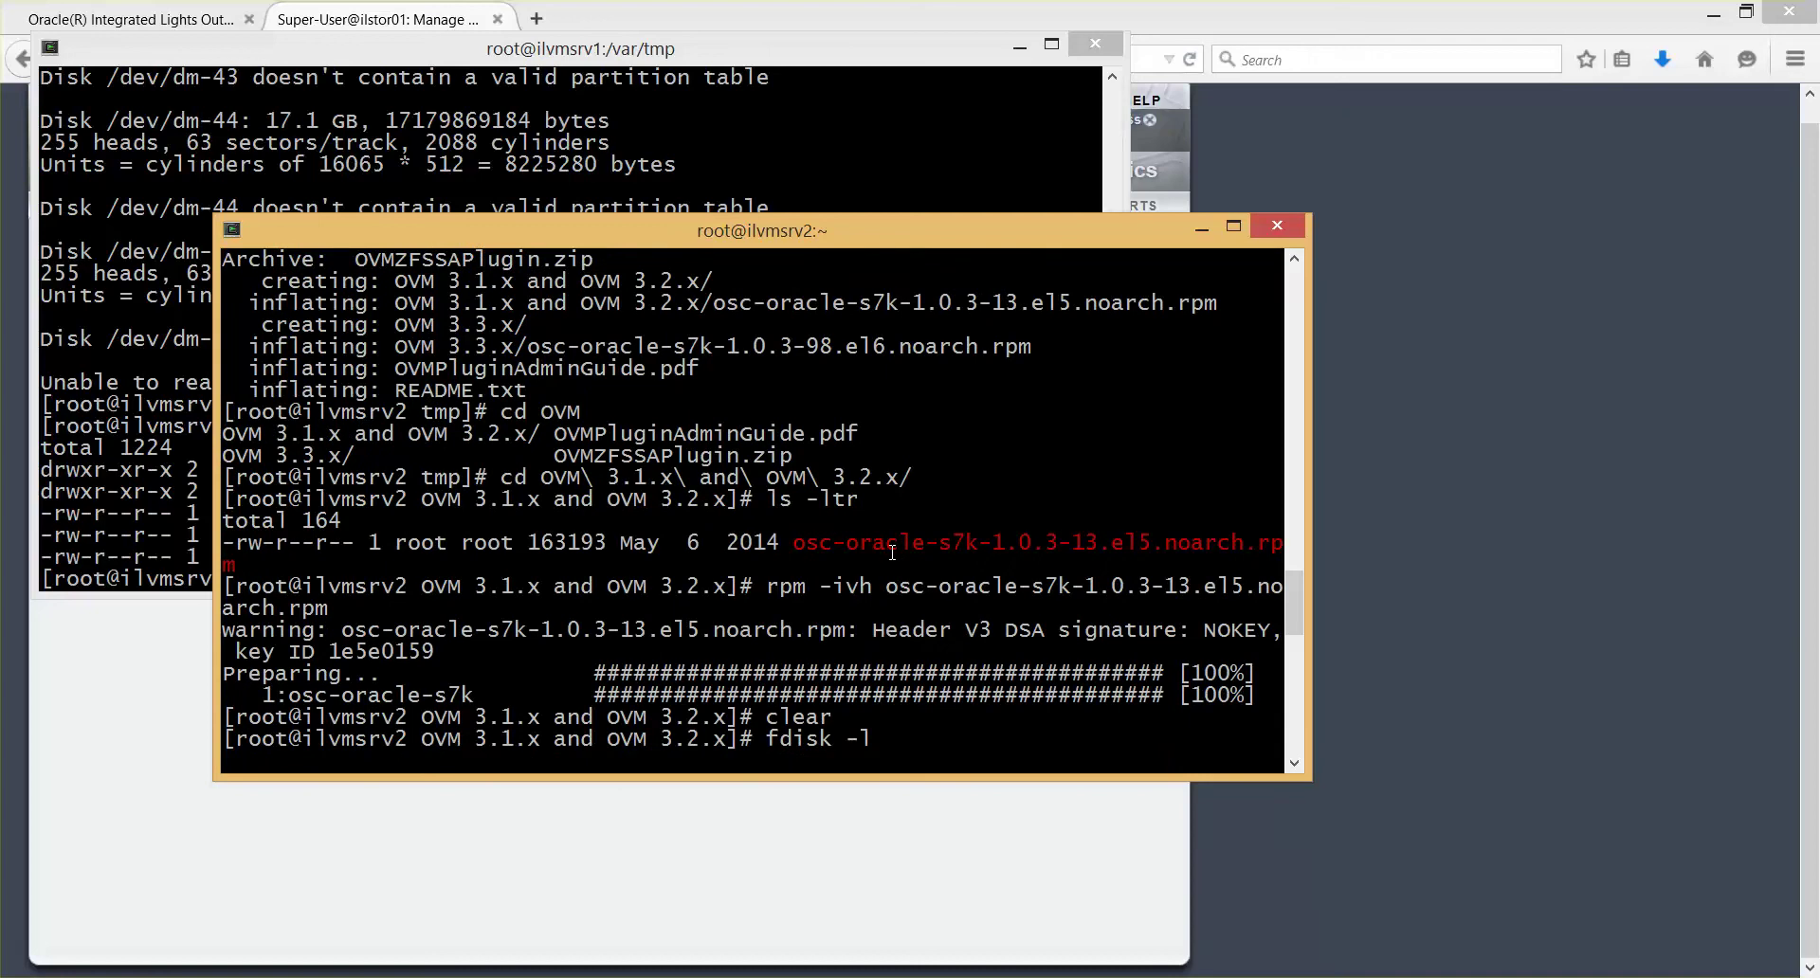
{"action": "key", "text": "Return"}
{"action": "double_click", "coordinate": [904, 520]}
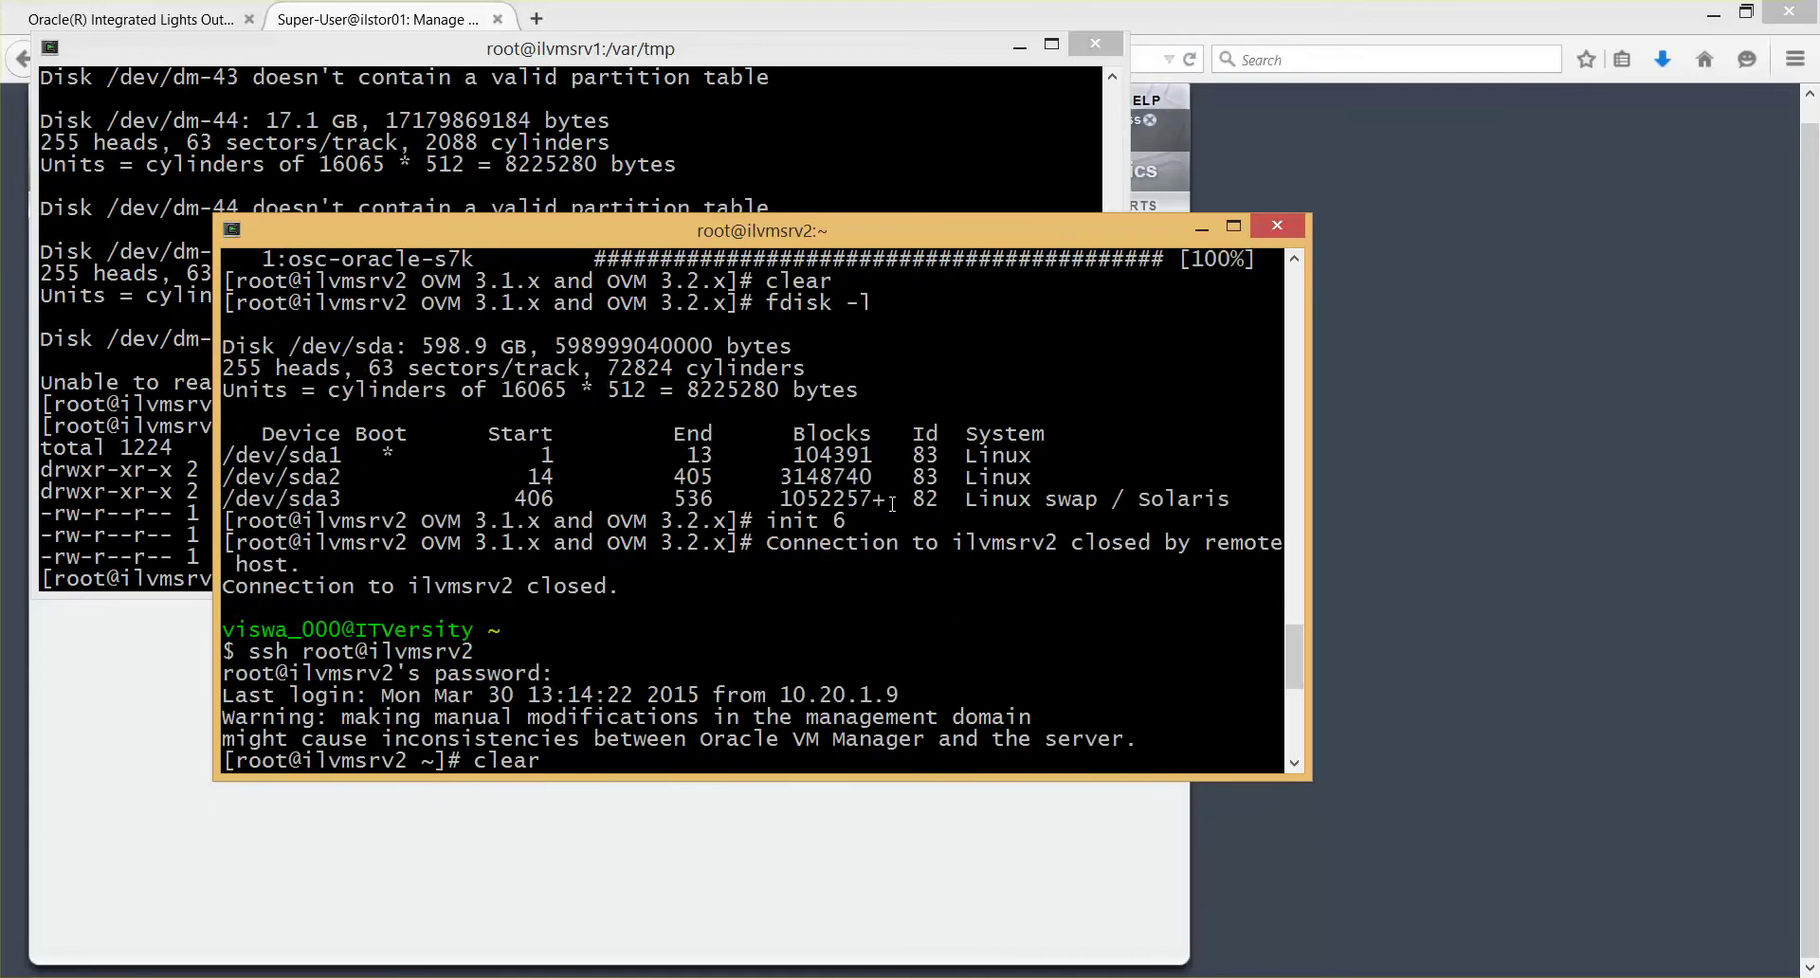
{"action": "key", "text": "Return"}
{"action": "type", "text": "fdisk -l"}
{"action": "key", "text": "Return"}
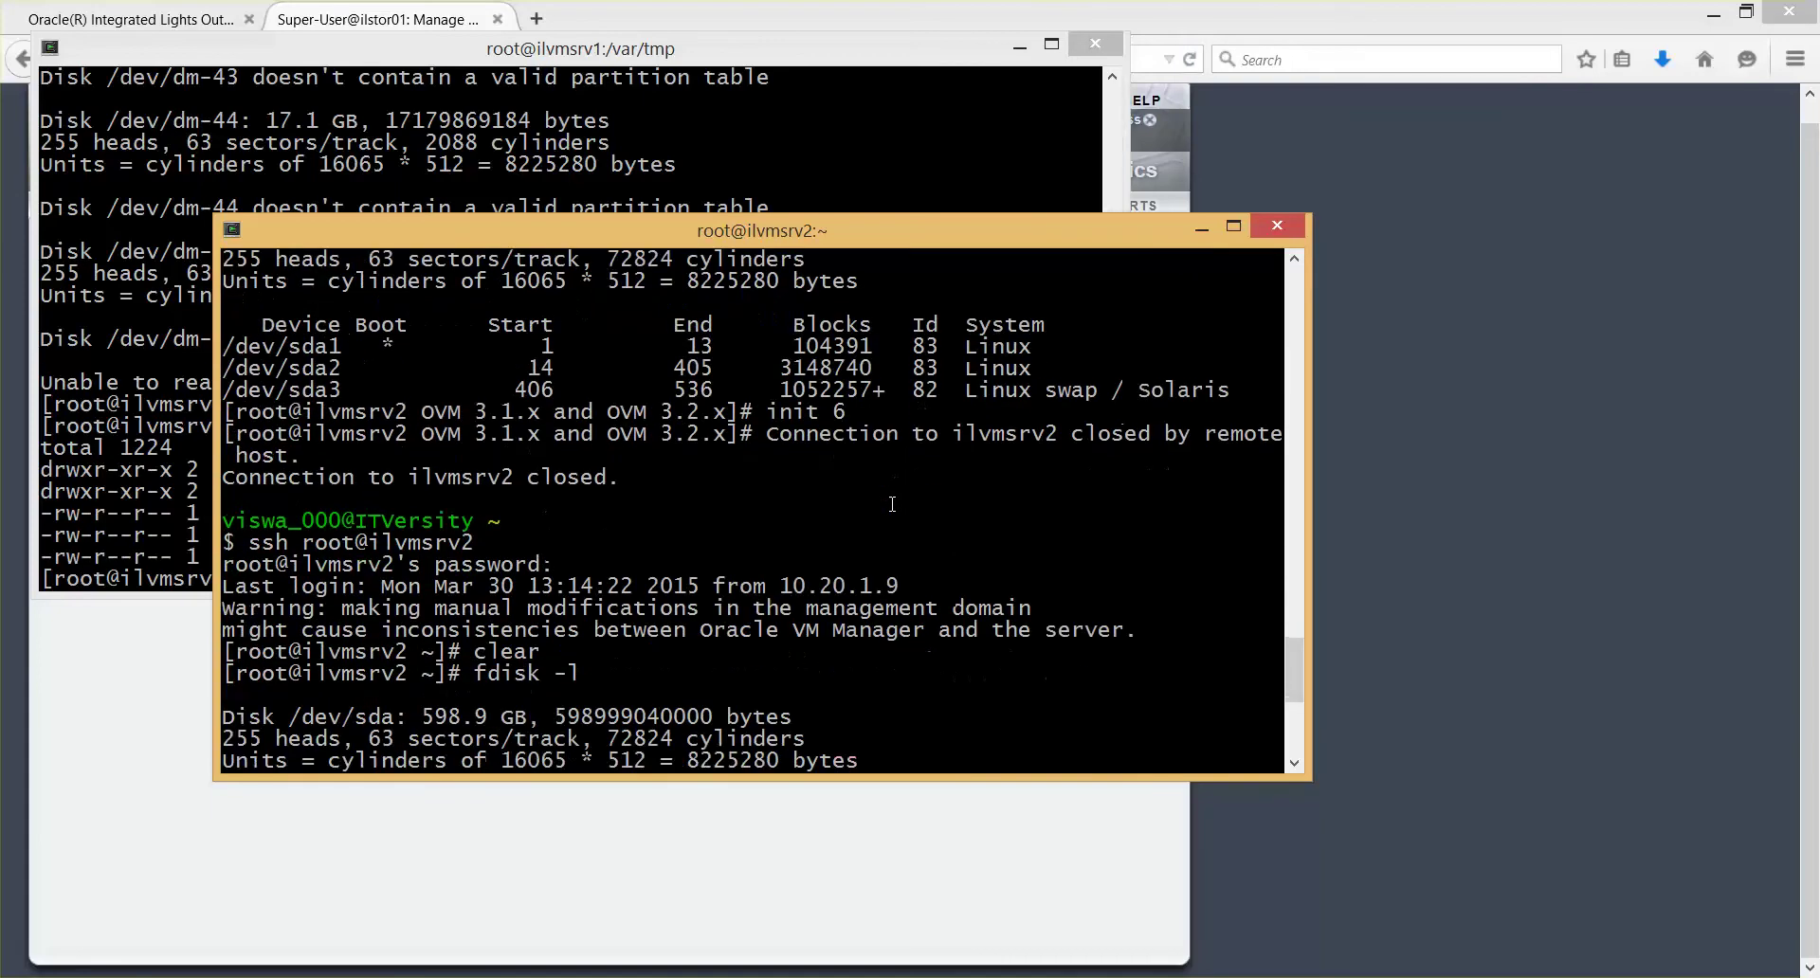
{"action": "key", "text": "Up"}
{"action": "key", "text": "Return"}
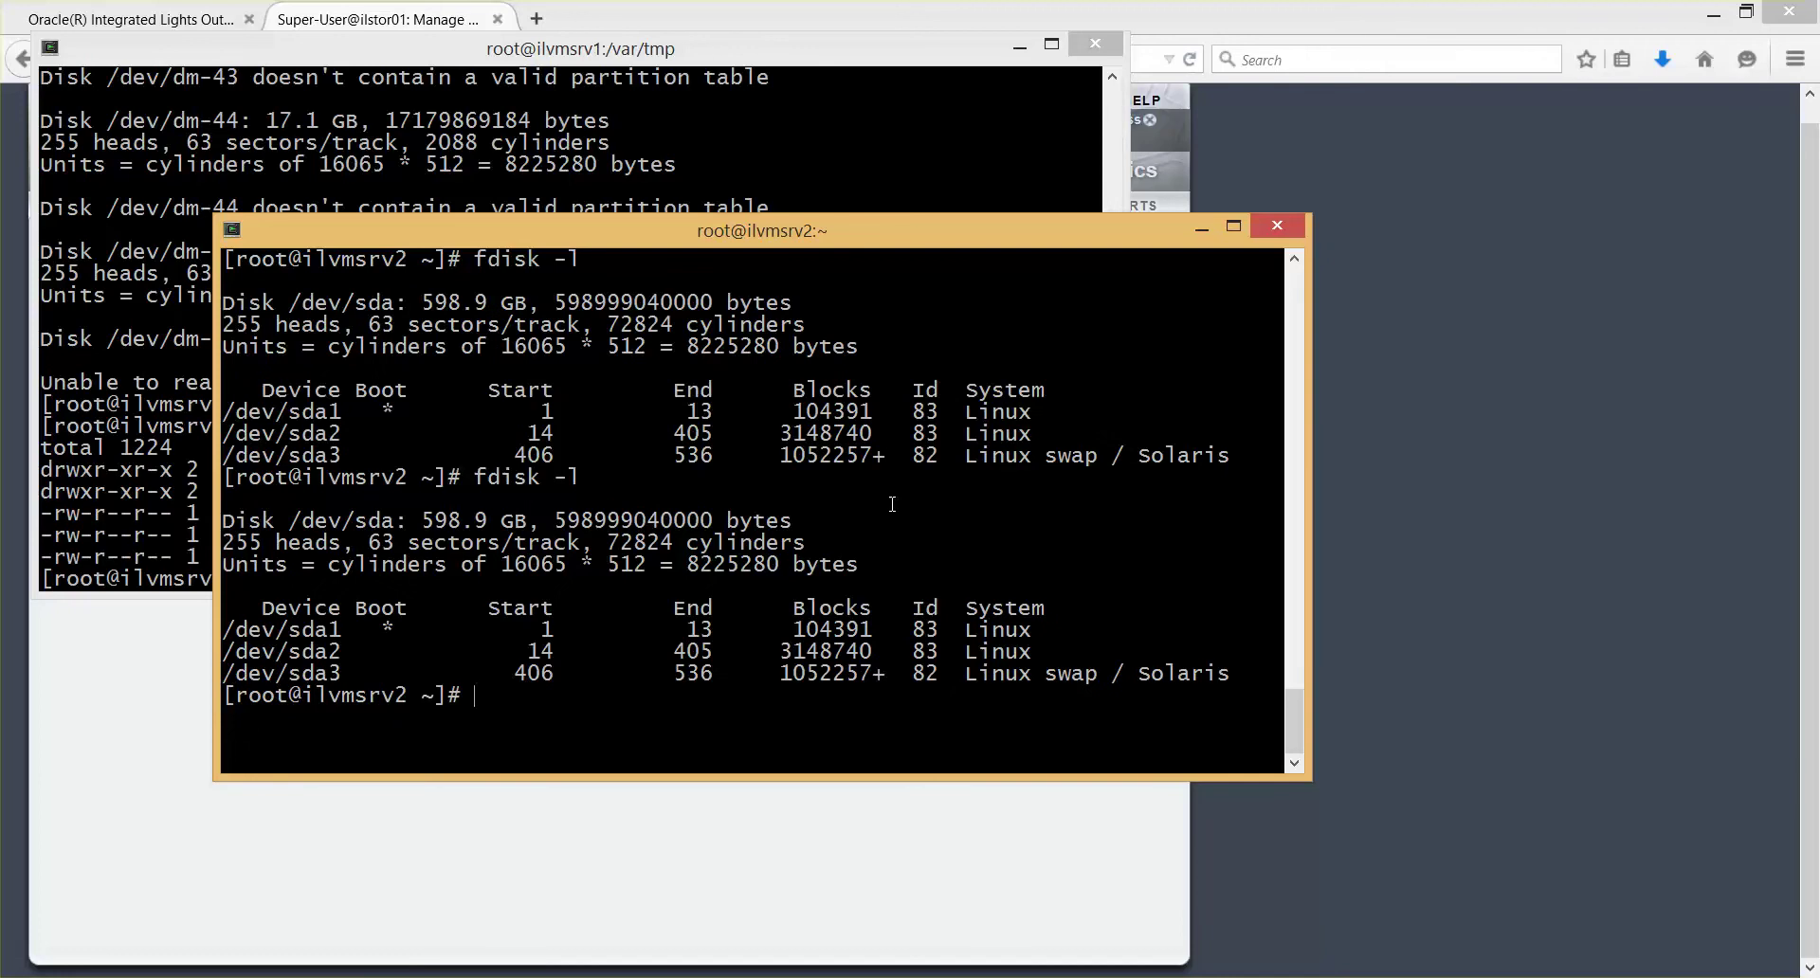
- Reboot ilvmsrv2 with init 6, and launch its remote console from Oracle ILOM in the browser using Java Web Start
{"action": "type", "text": "init 6"}
{"action": "key", "text": "Return"}
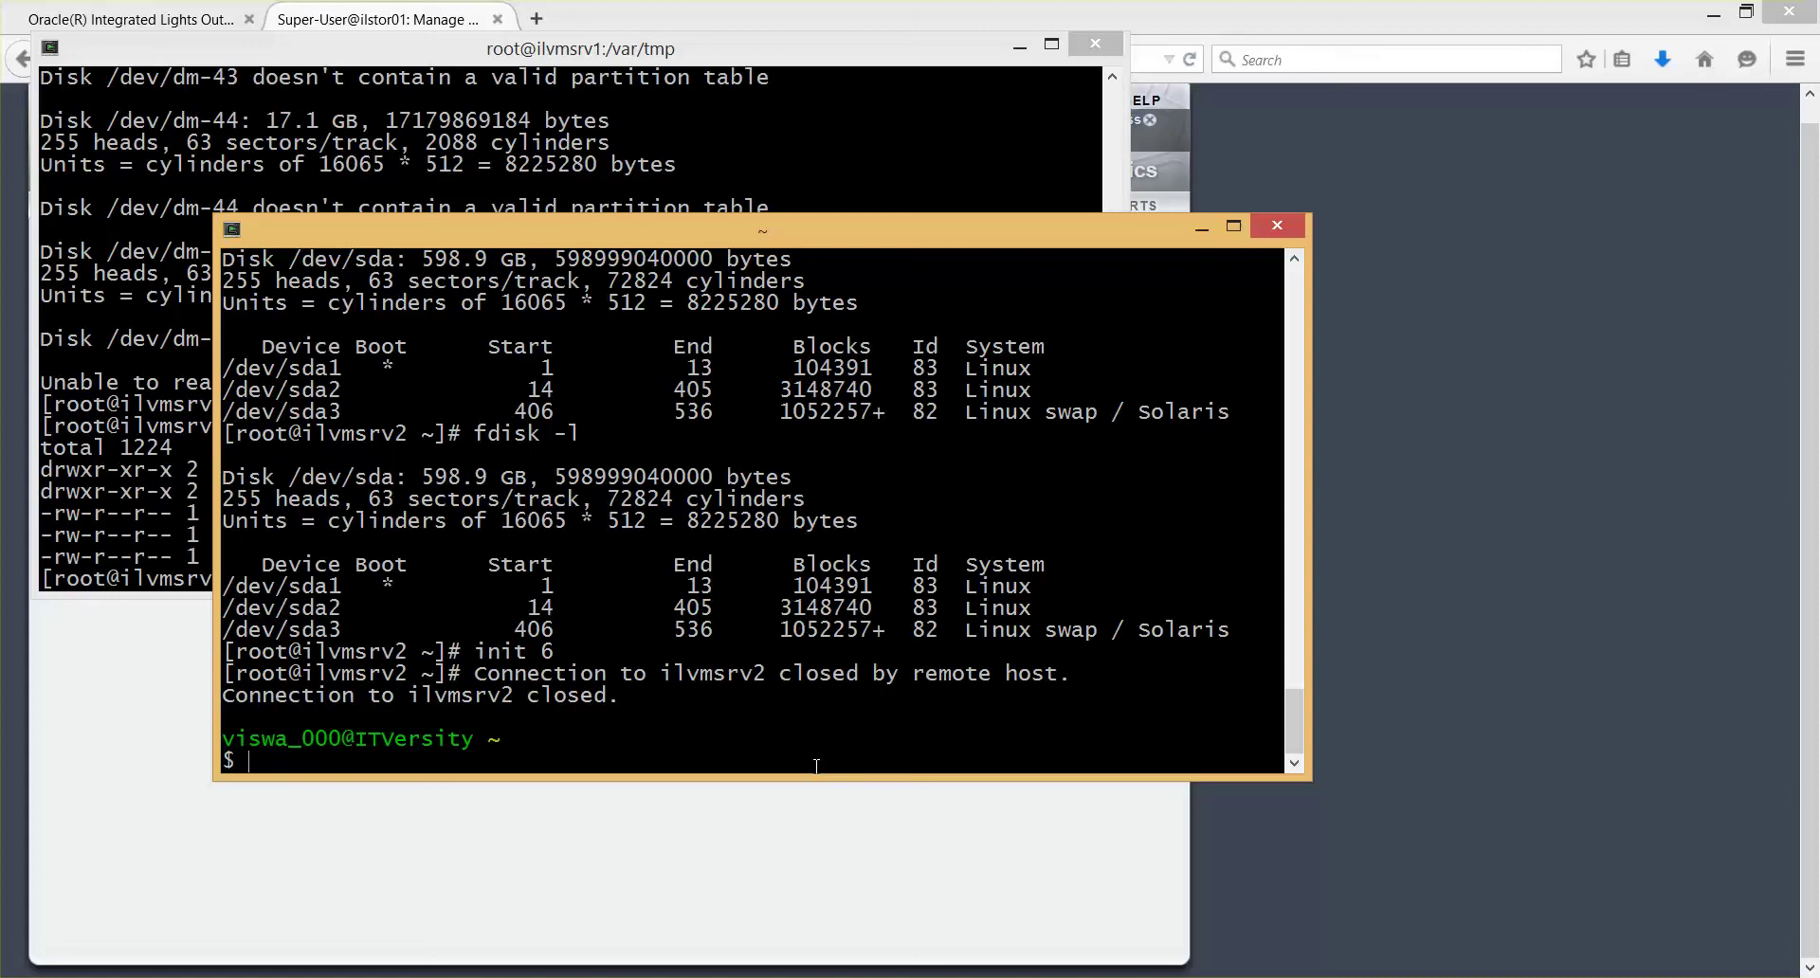
{"action": "left_click", "coordinate": [556, 888]}
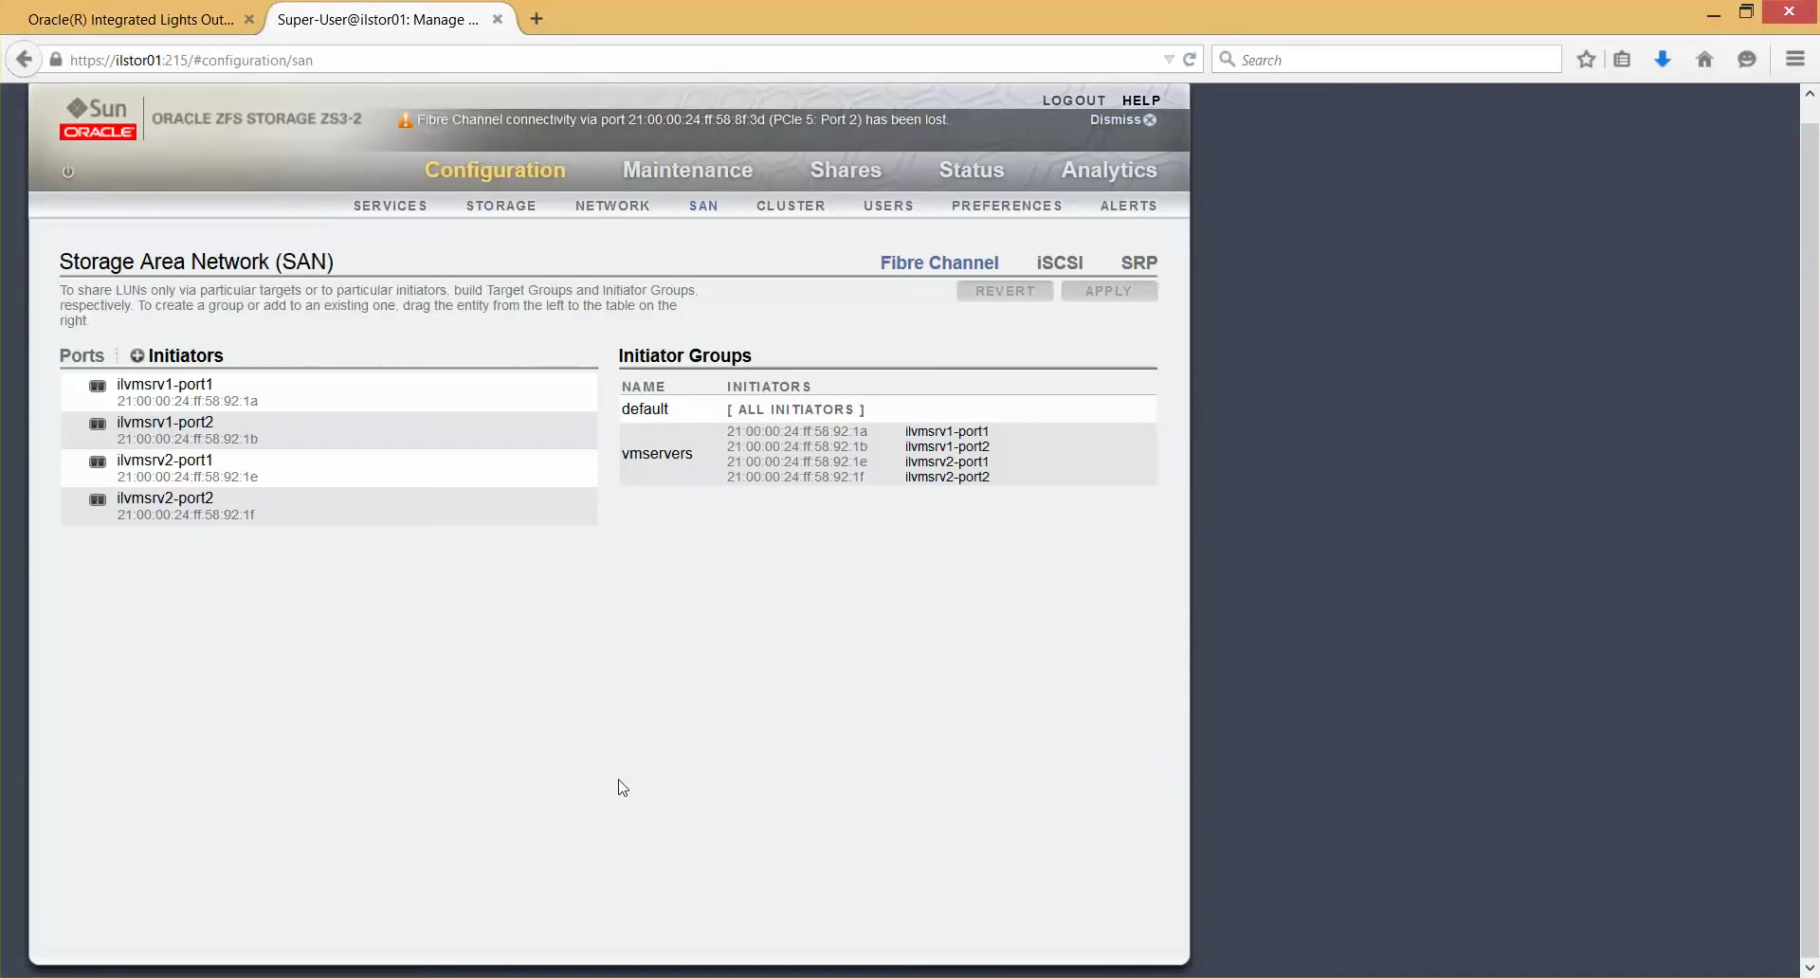
{"action": "left_click", "coordinate": [129, 19]}
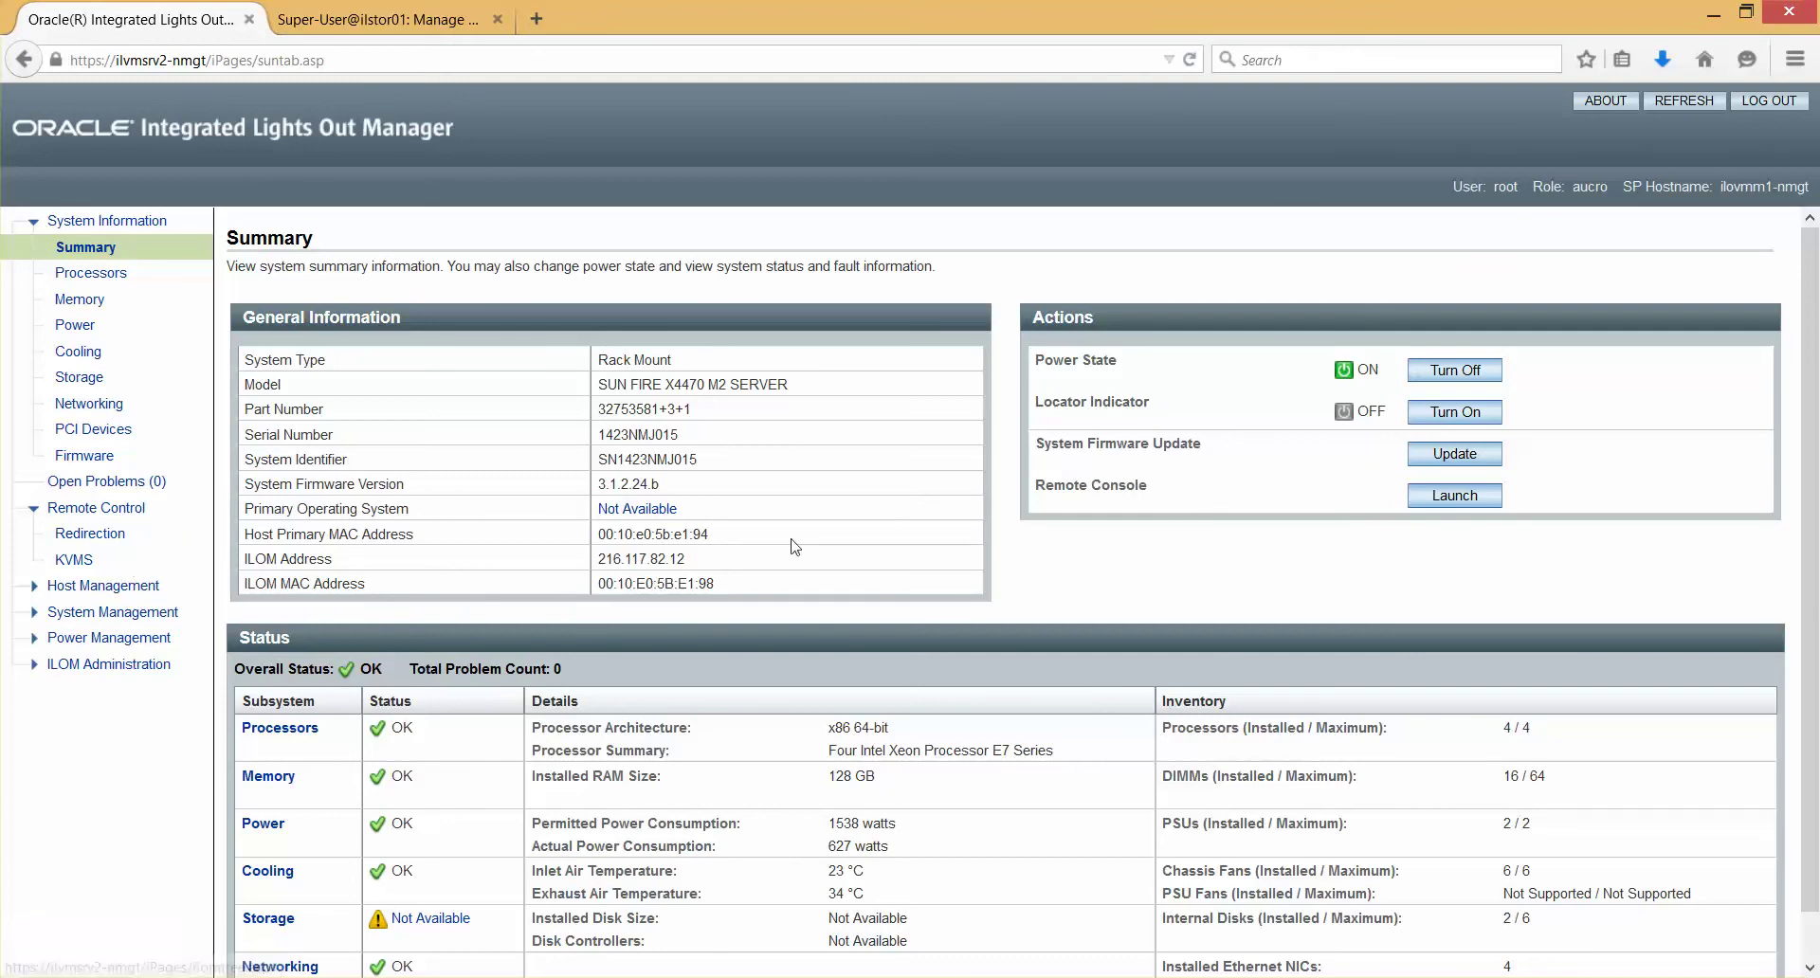
{"action": "double_click", "coordinate": [1115, 490]}
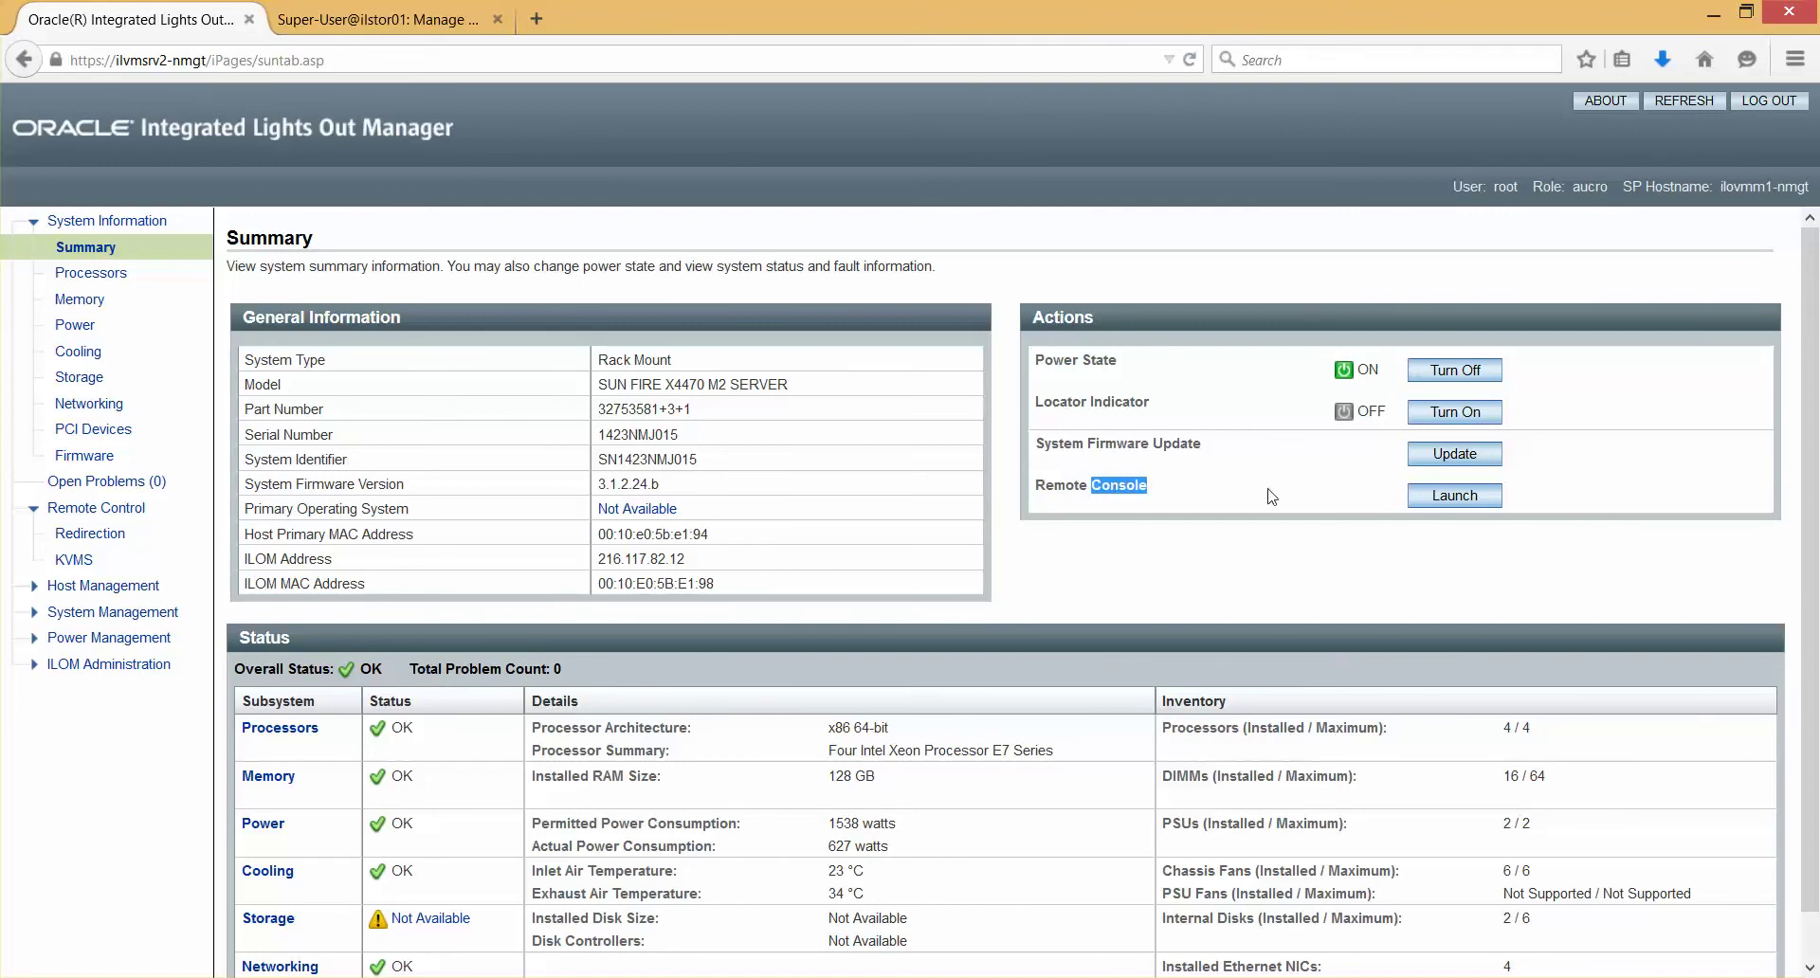
{"action": "left_click", "coordinate": [1455, 495]}
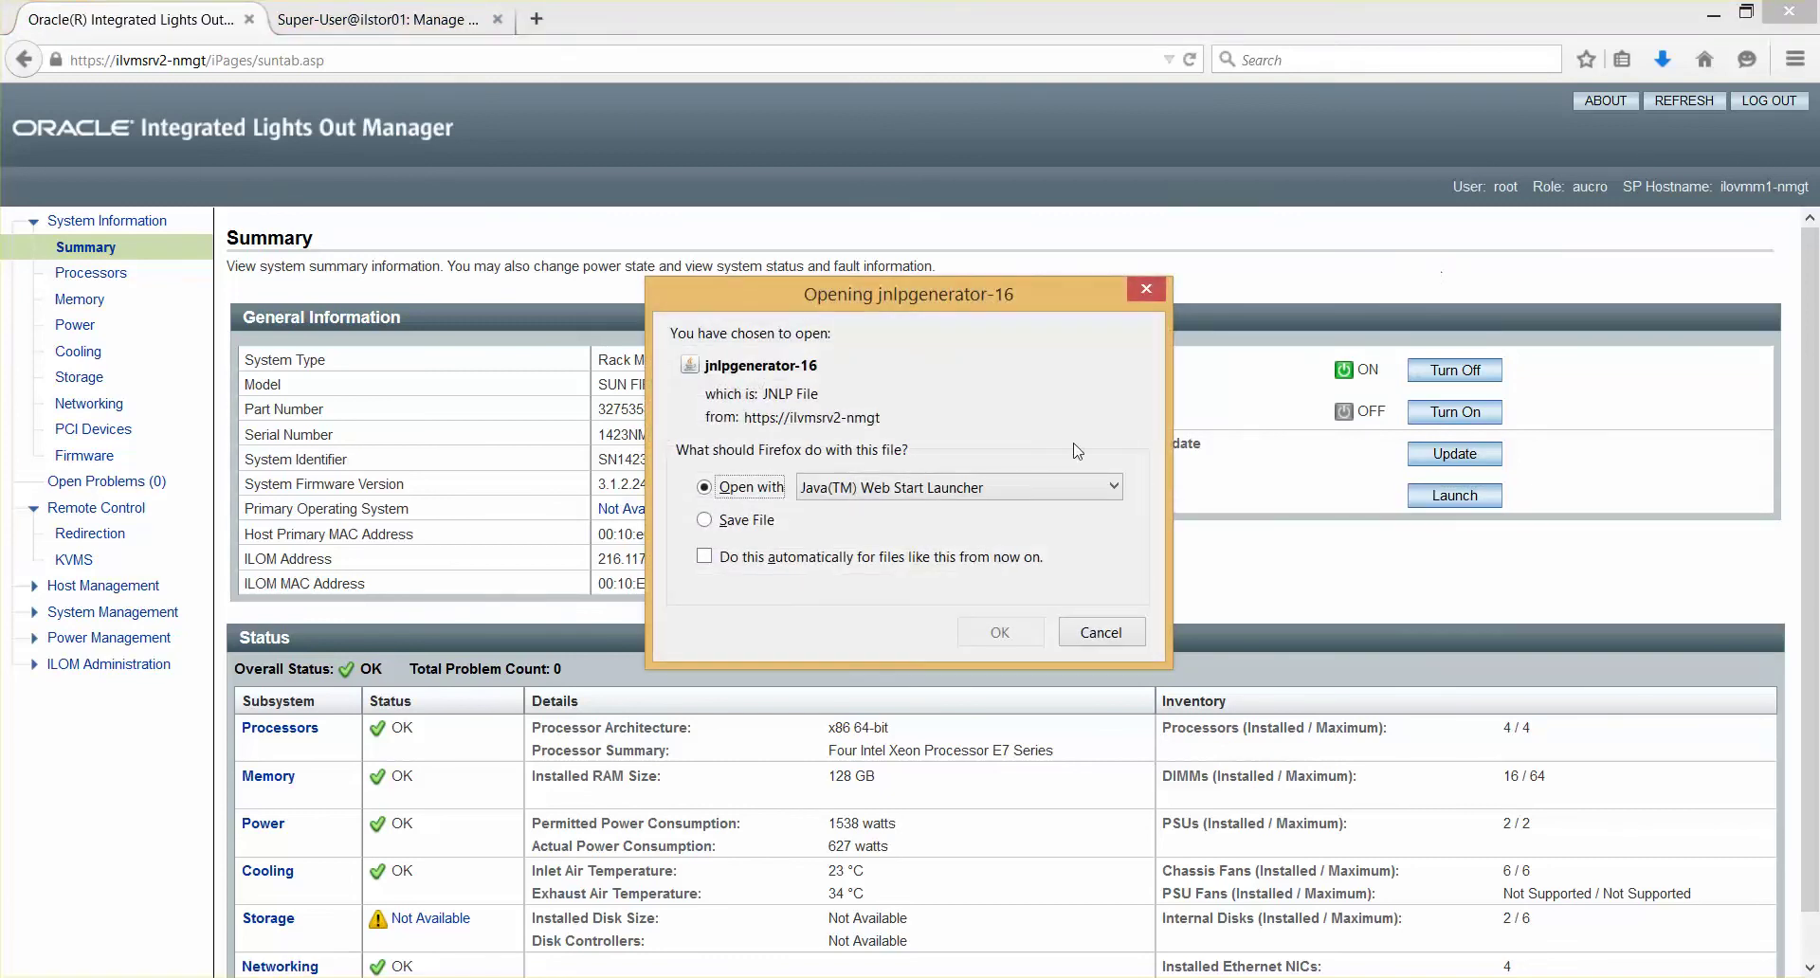
{"action": "left_click", "coordinate": [999, 631]}
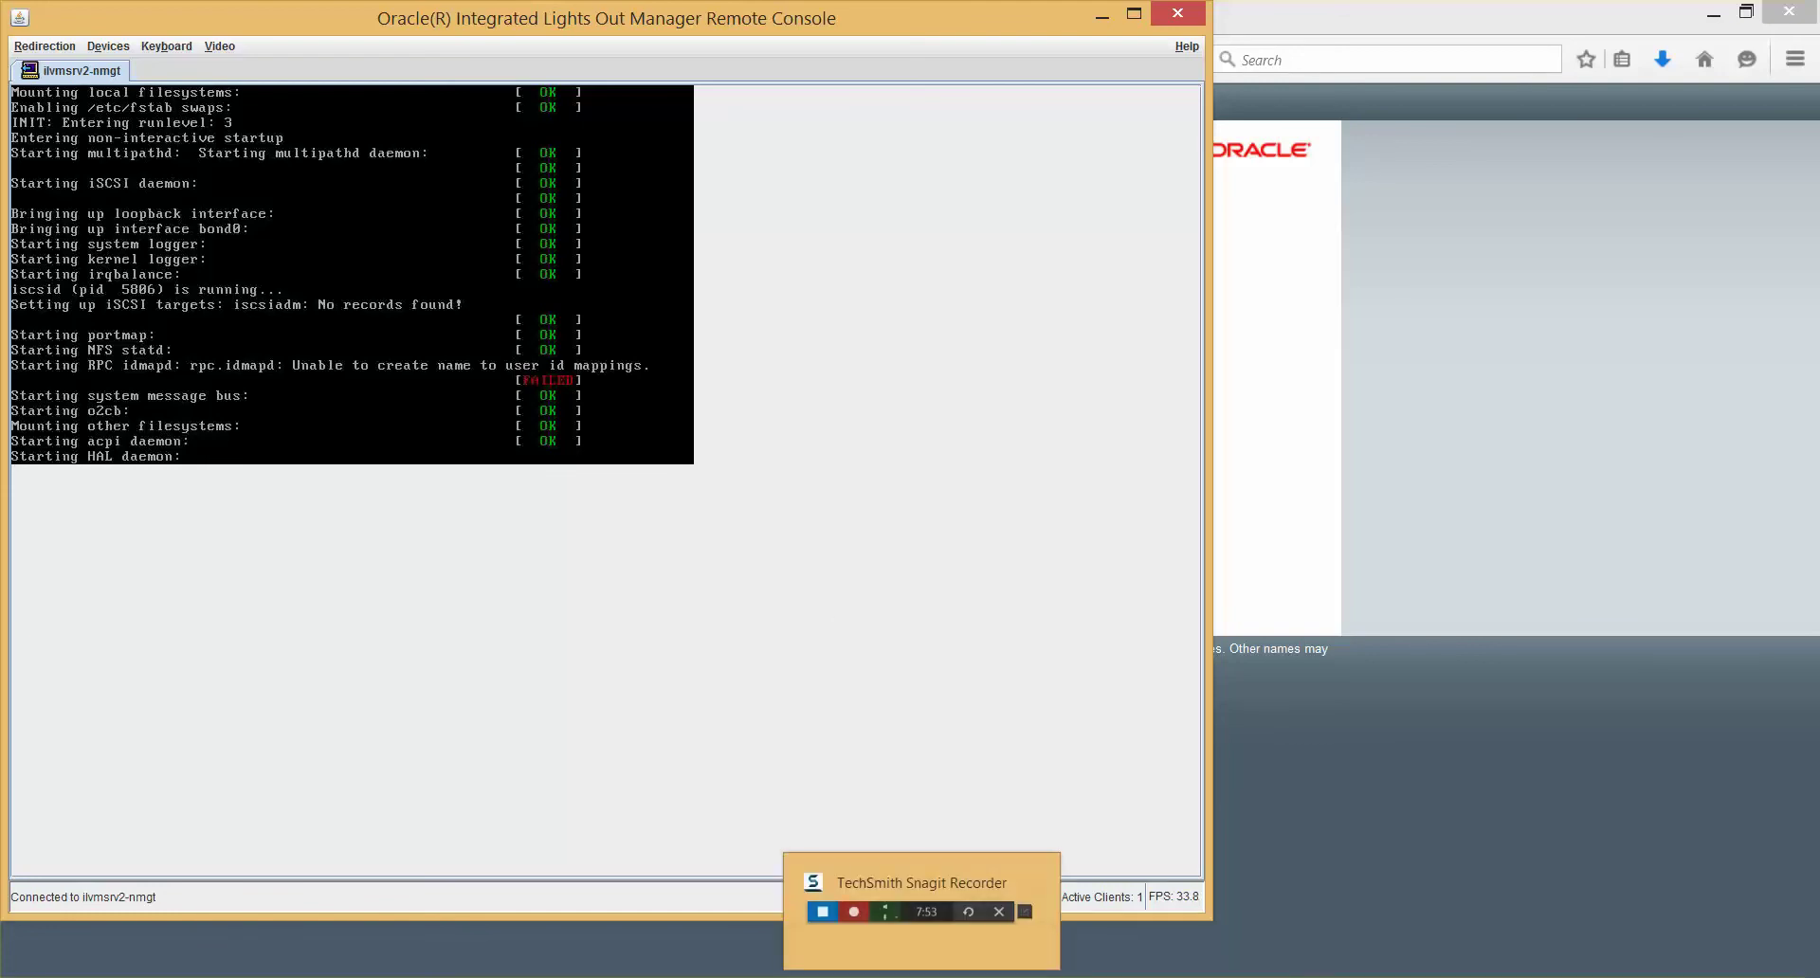
- Return to the terminal, reconnect to ilvmsrv2 over SSH with the root password and list its disks with fdisk -l
{"action": "left_click", "coordinate": [881, 977]}
{"action": "left_click", "coordinate": [72, 248]}
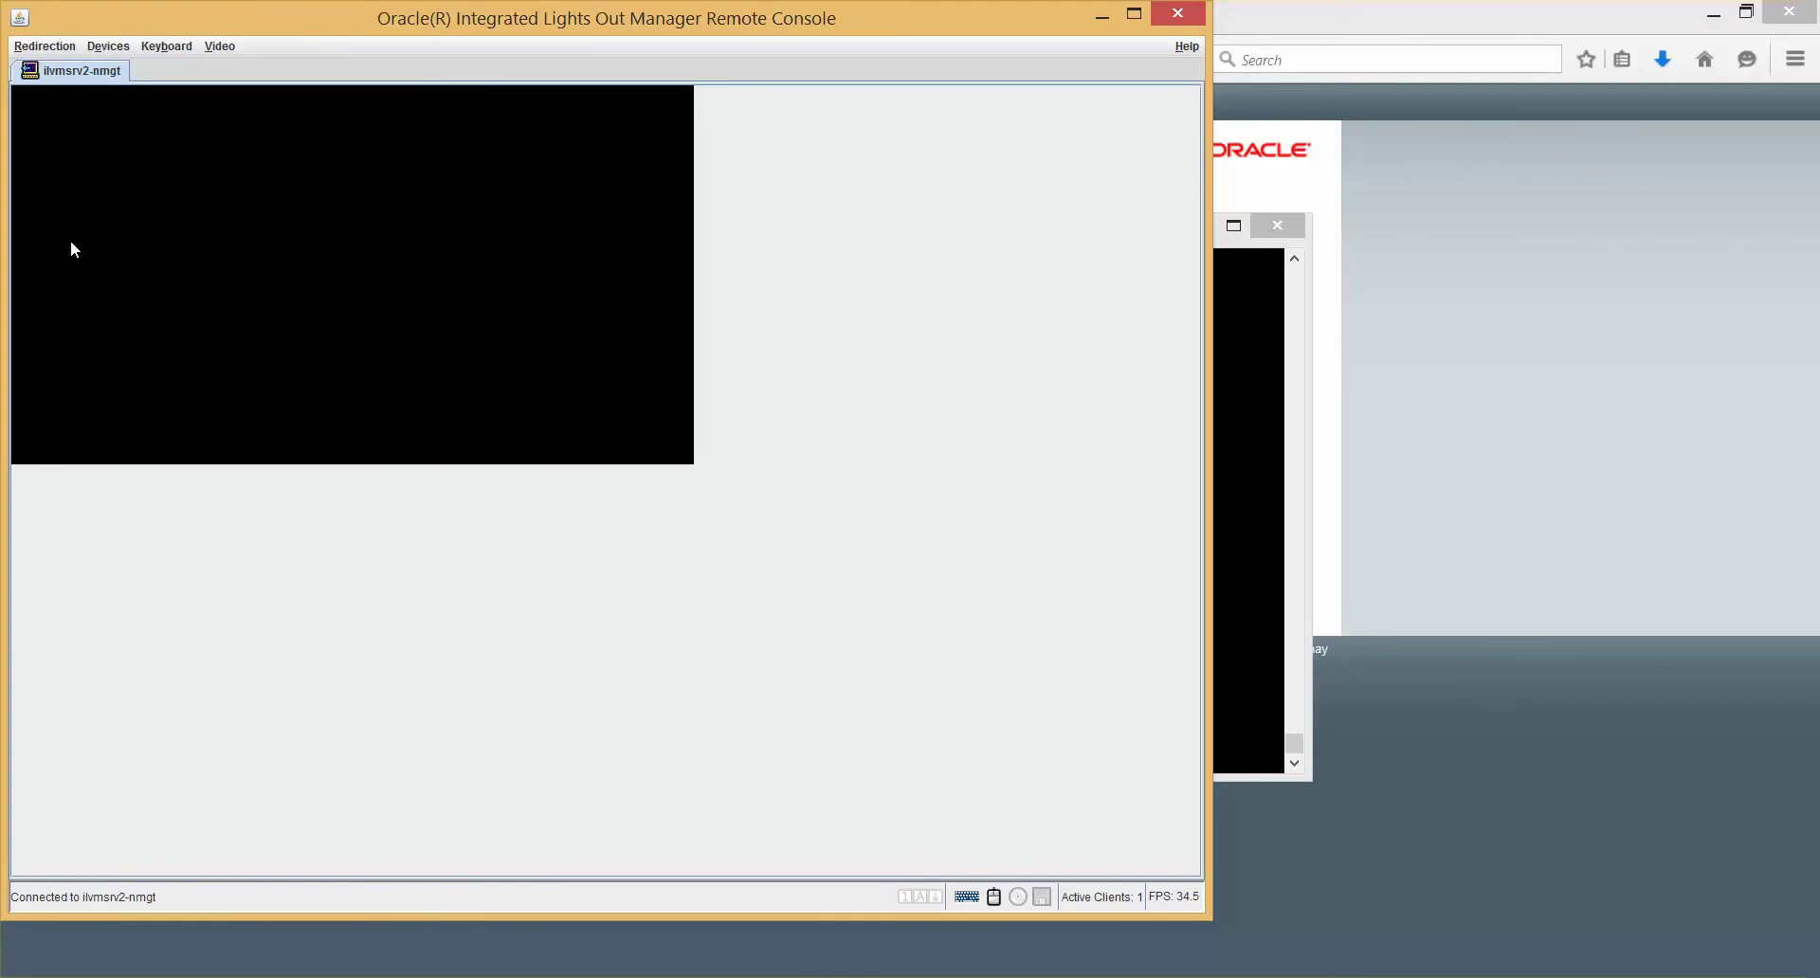
{"action": "key", "text": "alt+Tab"}
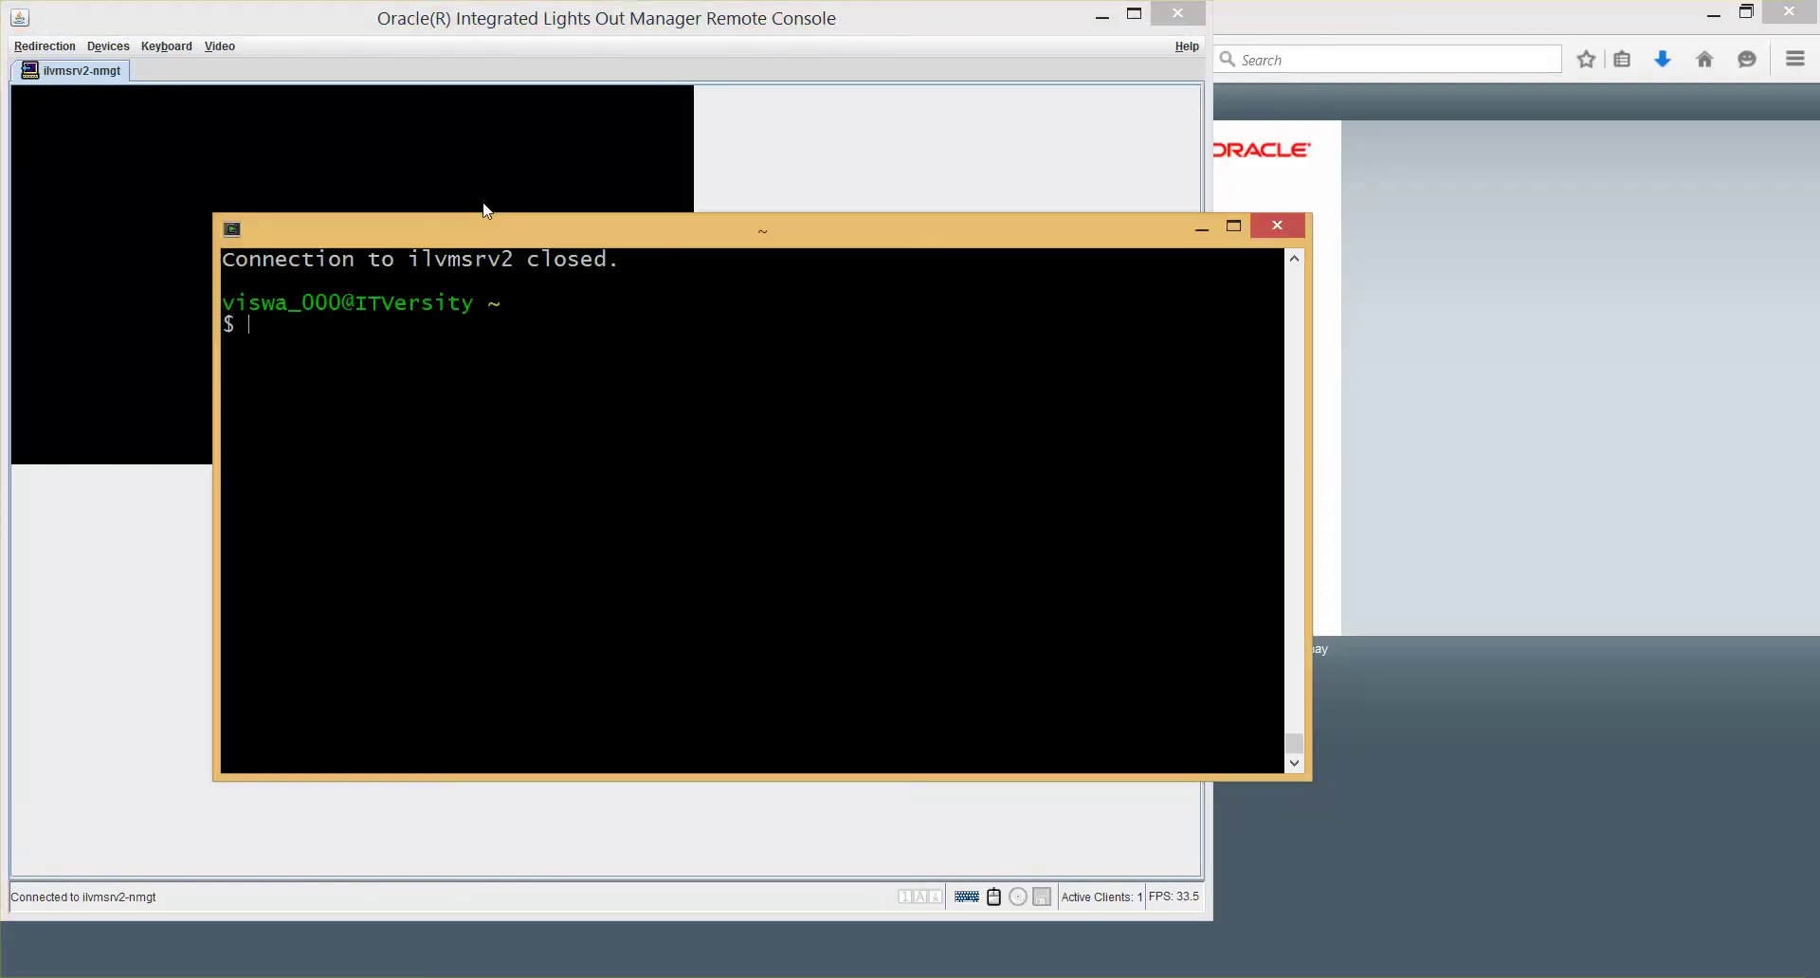
{"action": "key", "text": "Up"}
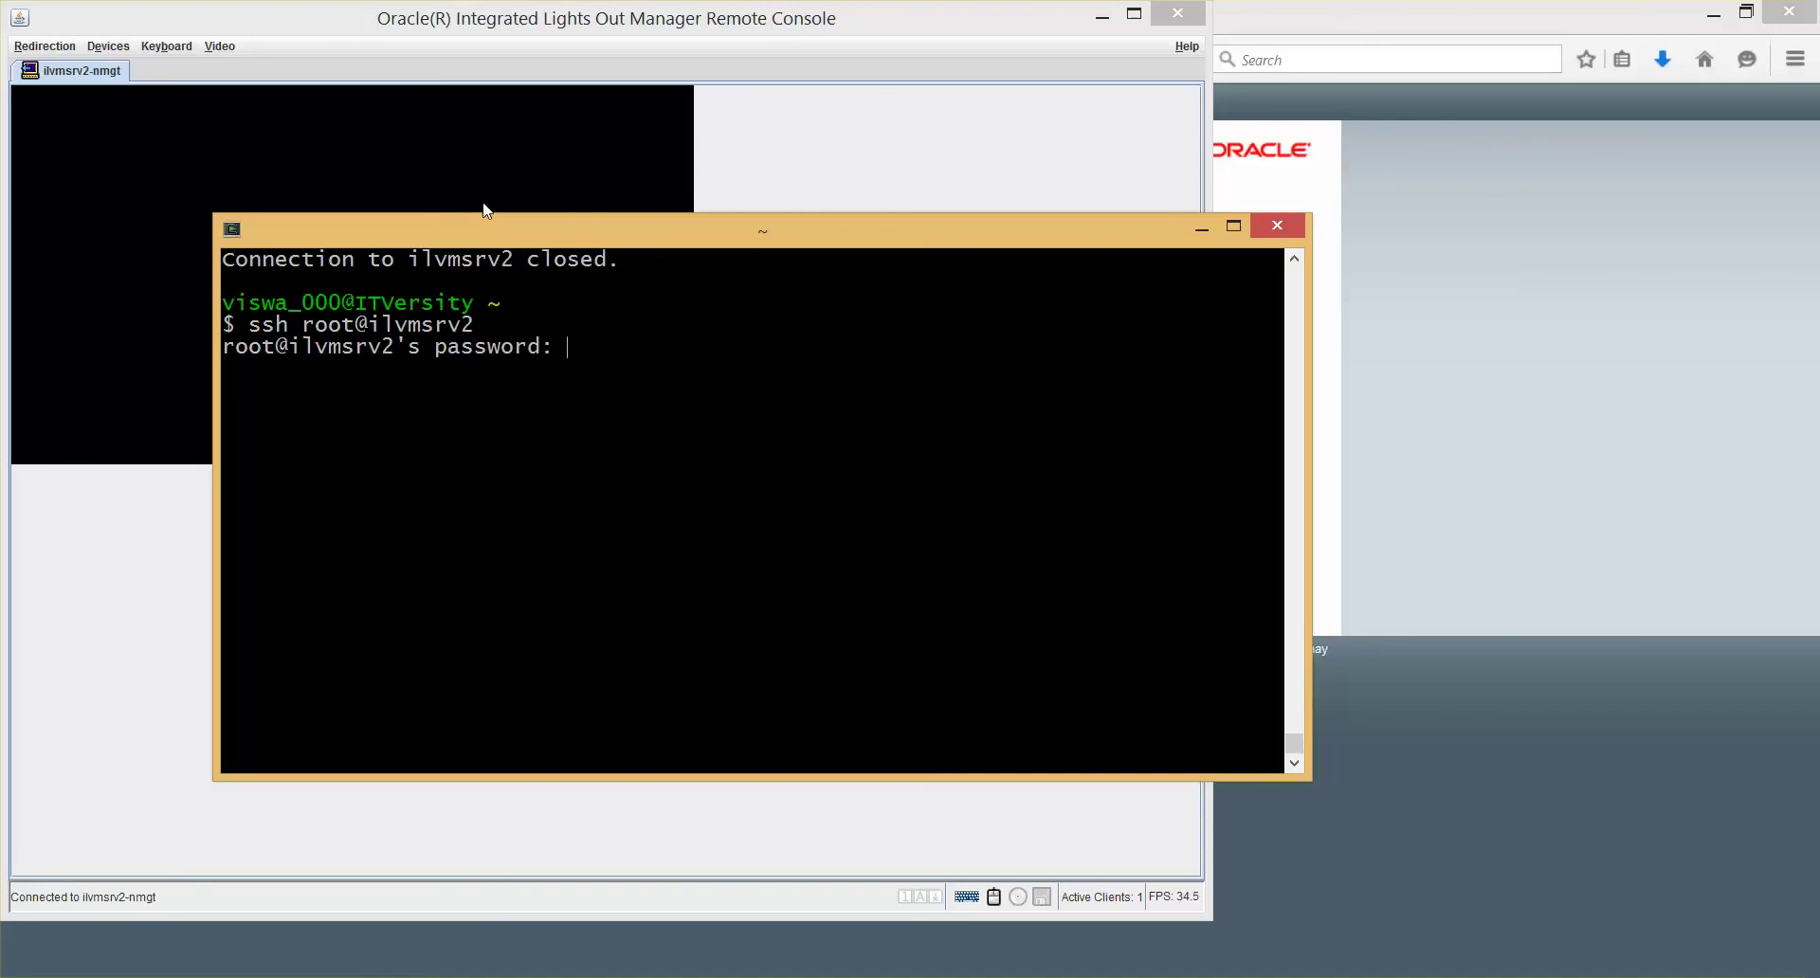
{"action": "key", "text": "Return"}
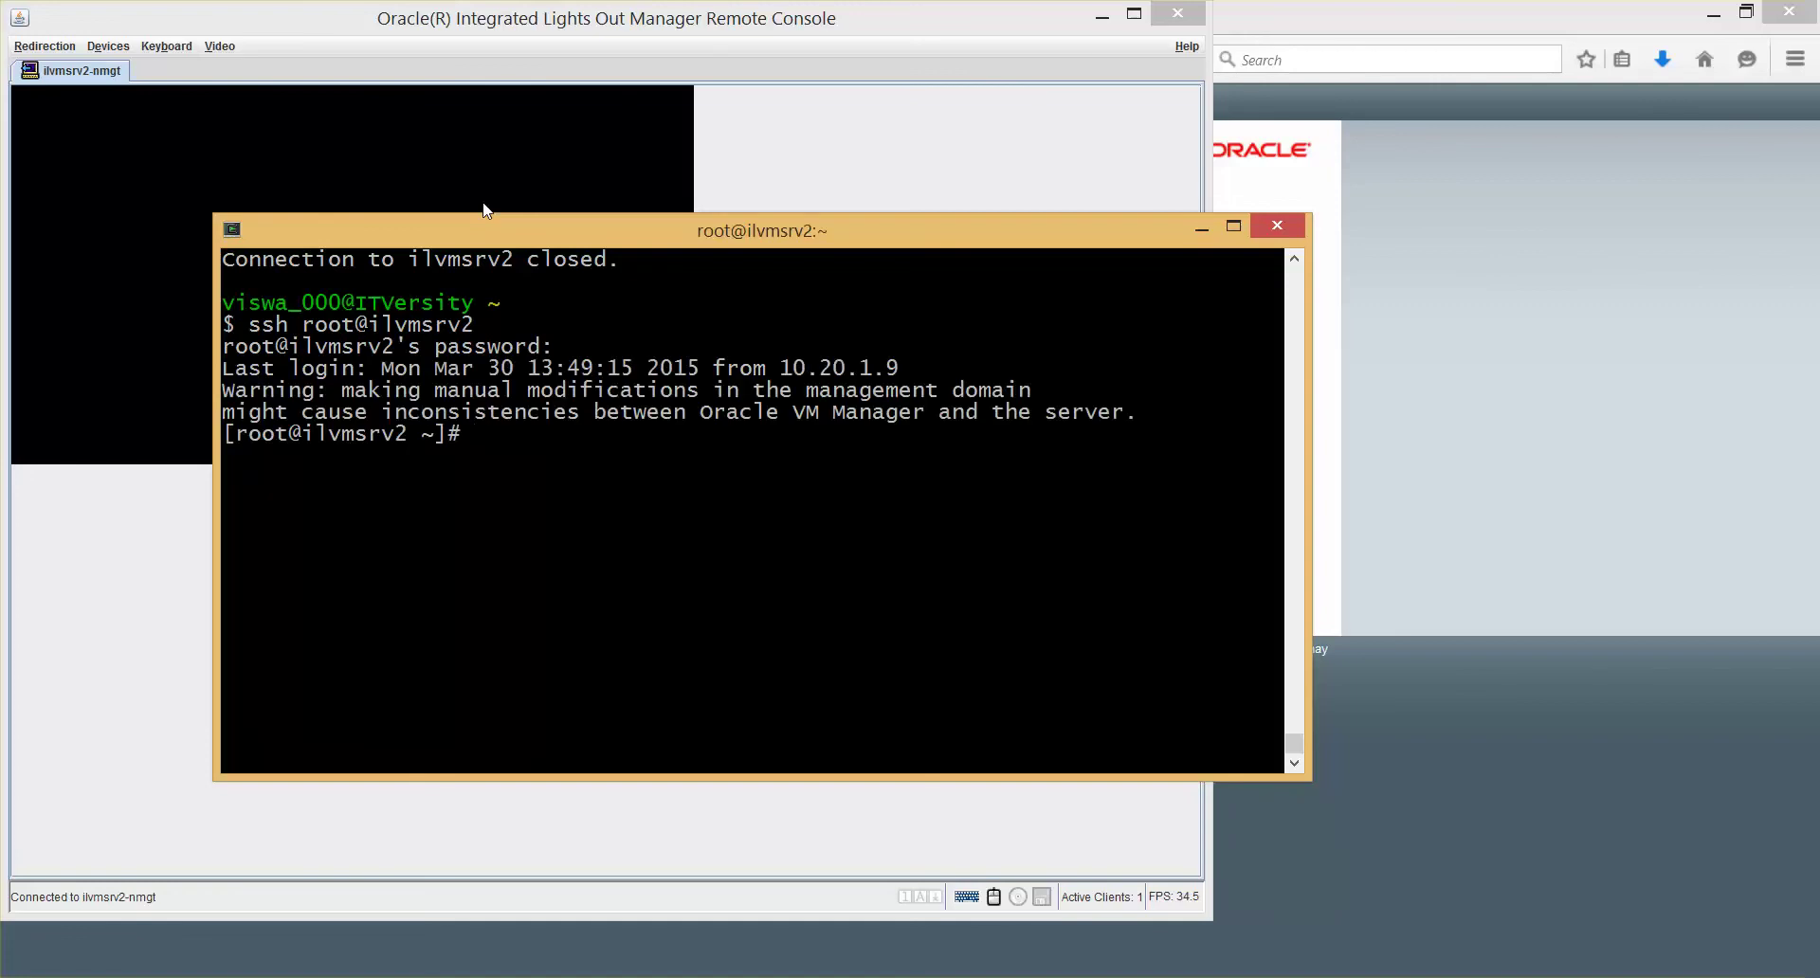
{"action": "type", "text": "fdisk -l"}
{"action": "key", "text": "Return"}
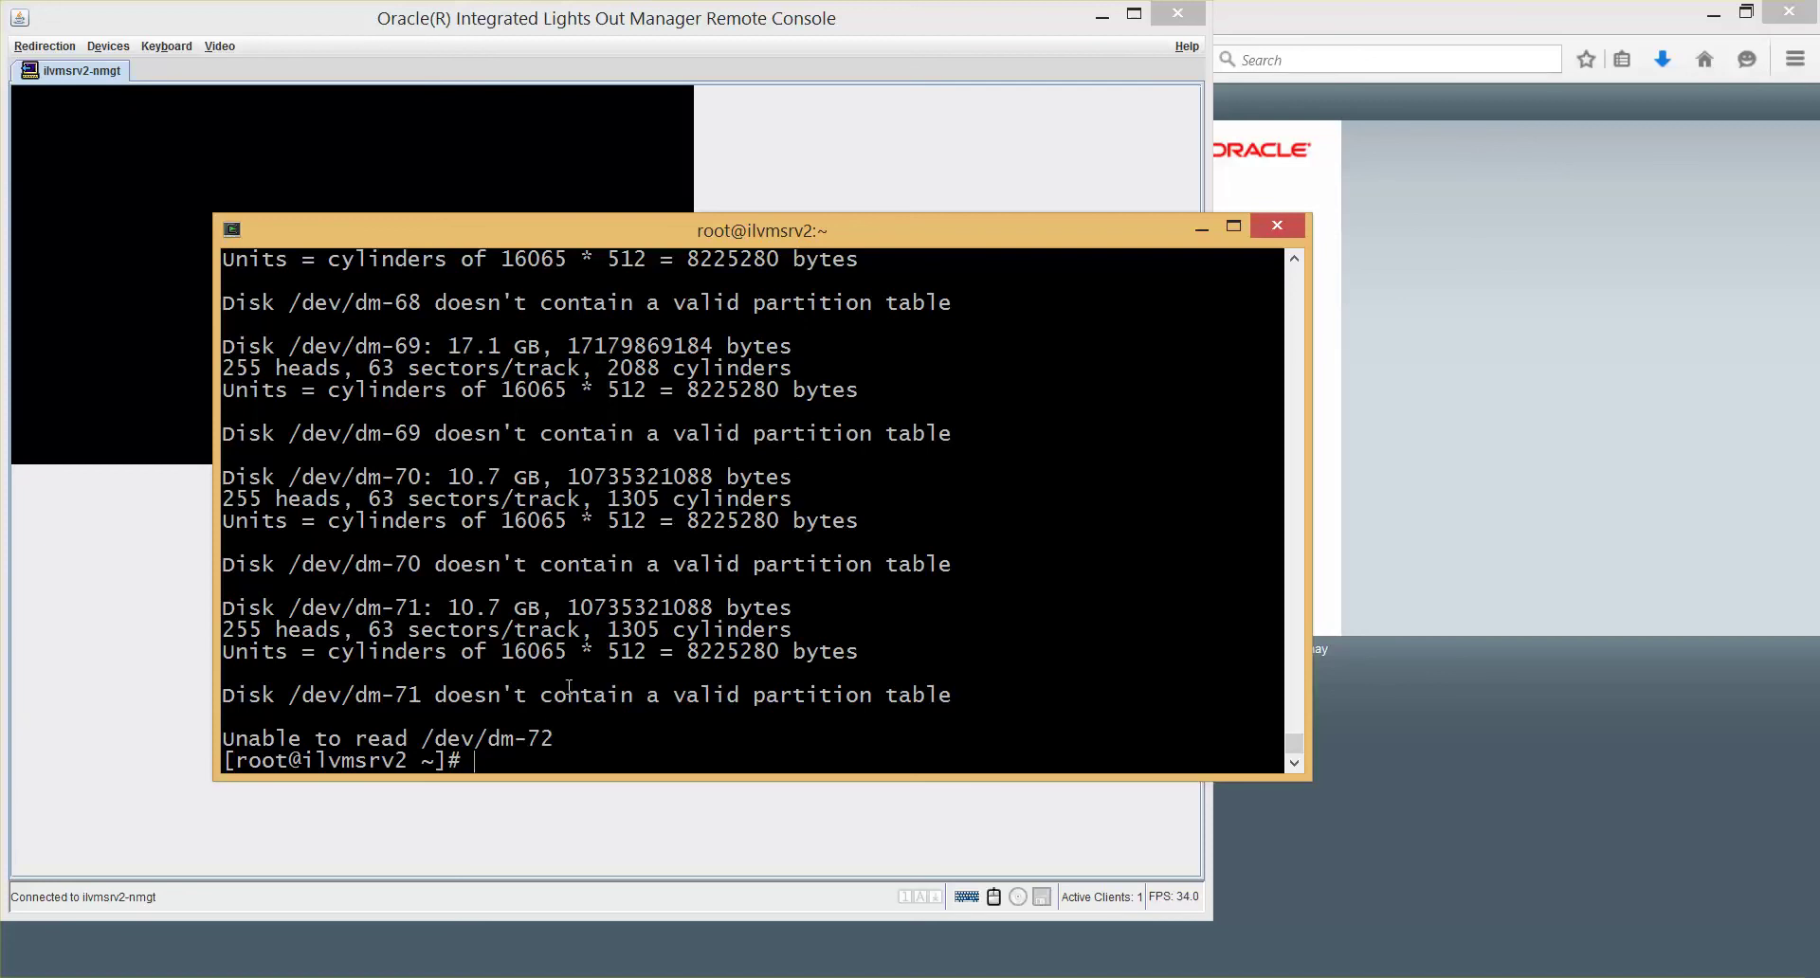
- Switch to the browser and load the Oracle VM Manager login page on ilutilityvm1:7002 in a new tab of a smaller window
{"action": "left_click", "coordinate": [644, 862]}
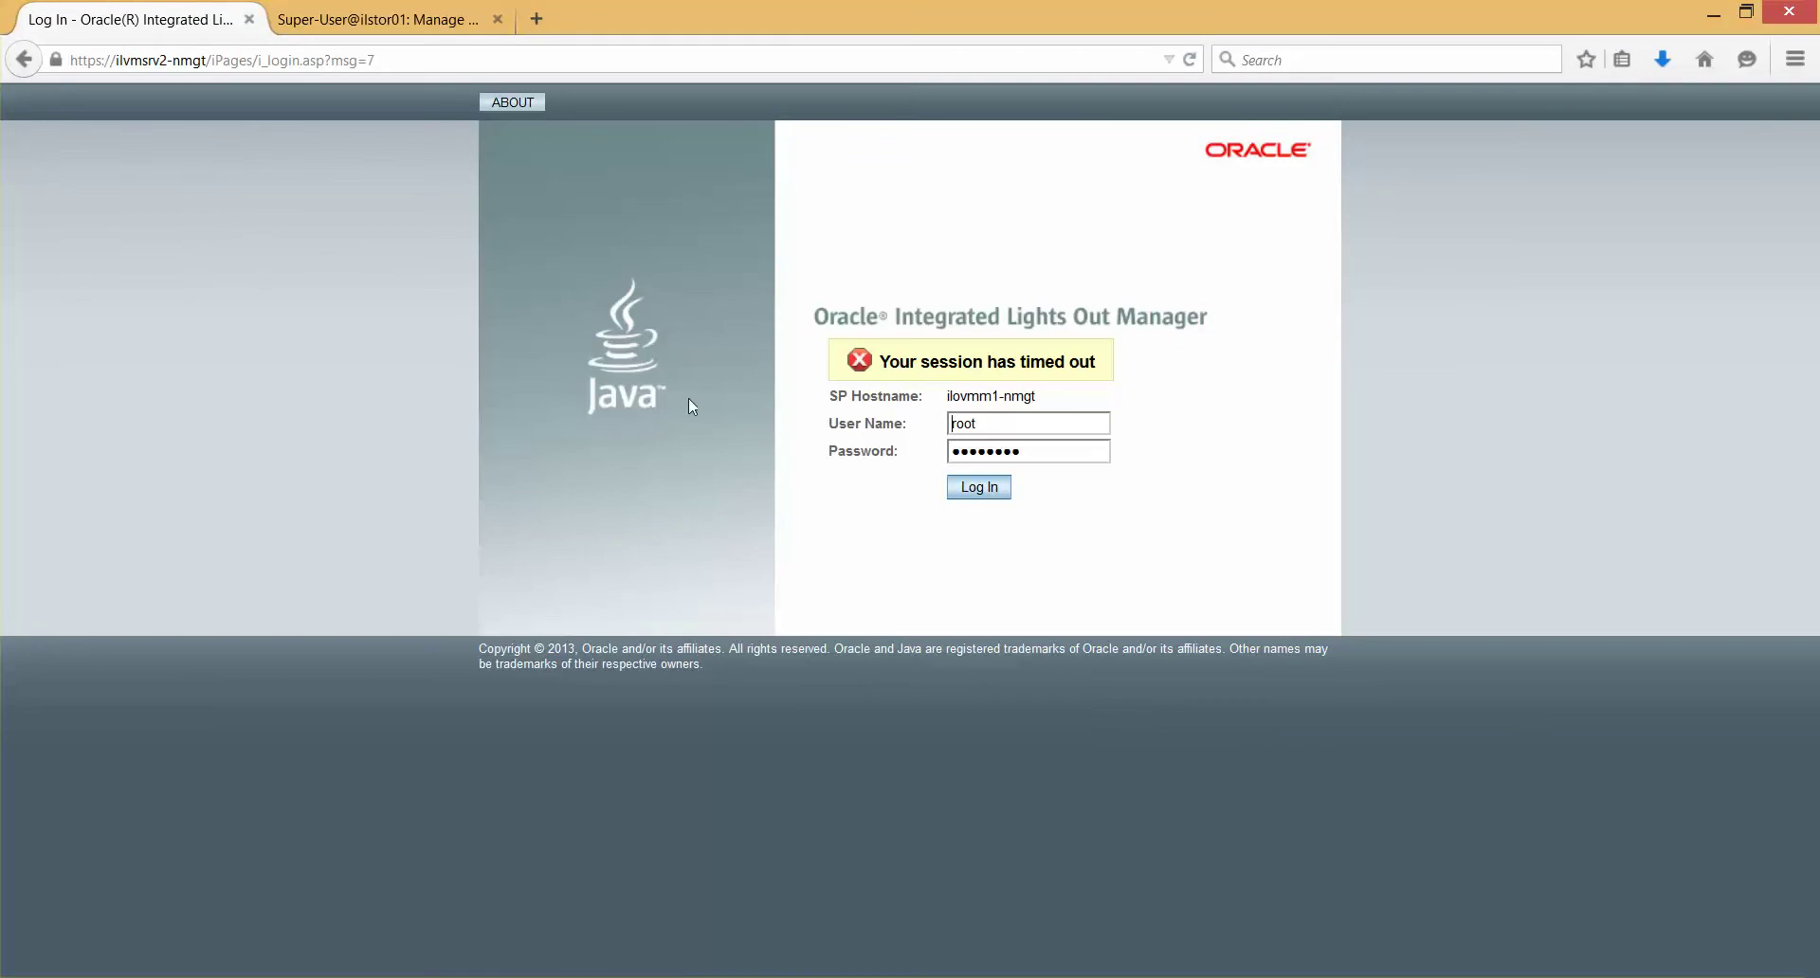
{"action": "left_click", "coordinate": [558, 22]}
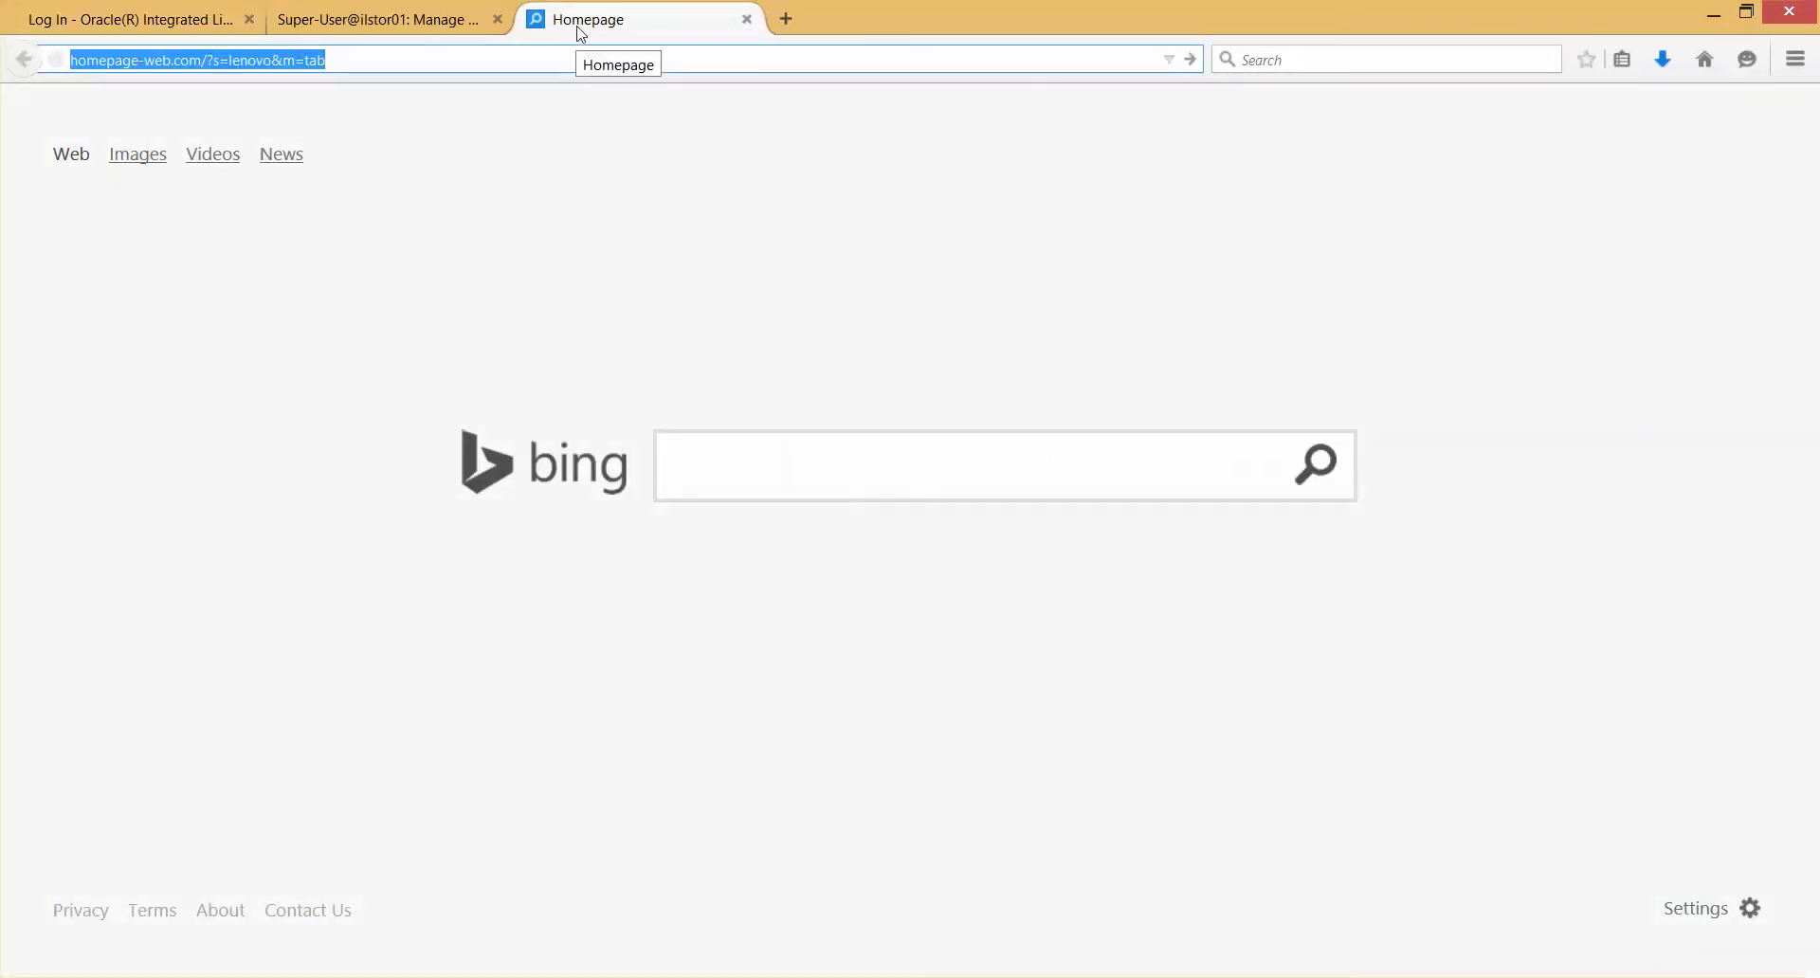
{"action": "left_click", "coordinate": [1749, 12]}
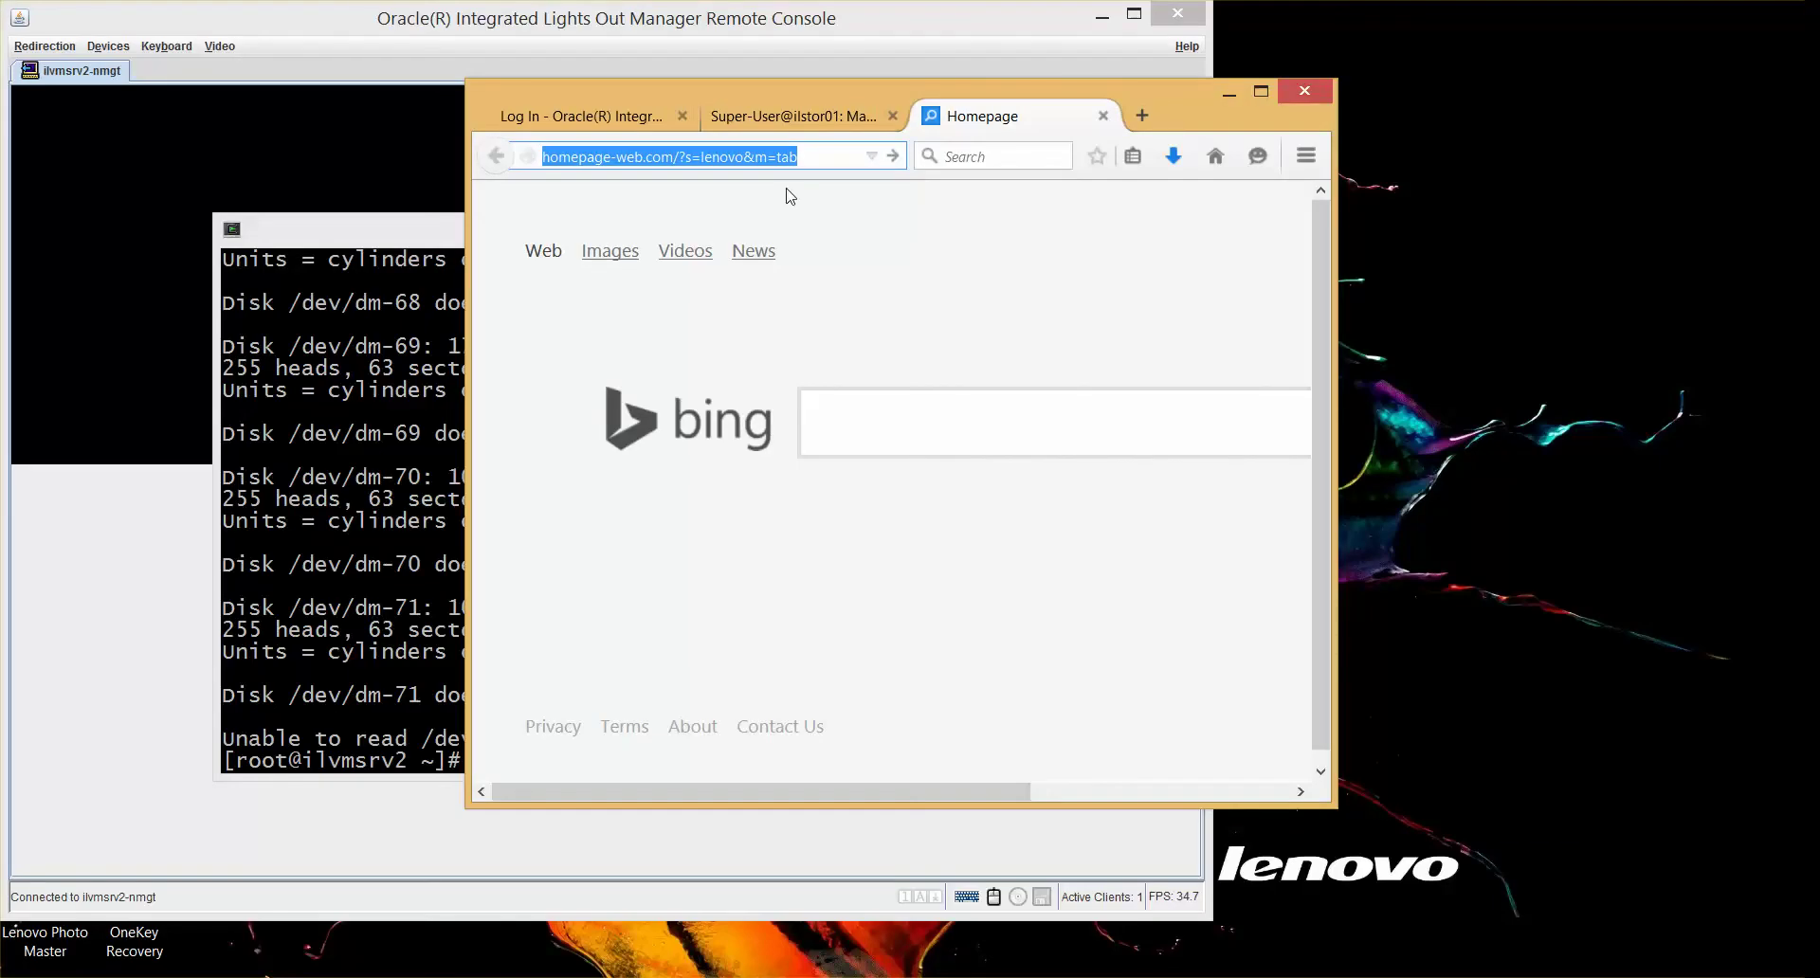
{"action": "type", "text": "ilutilityvm1/"}
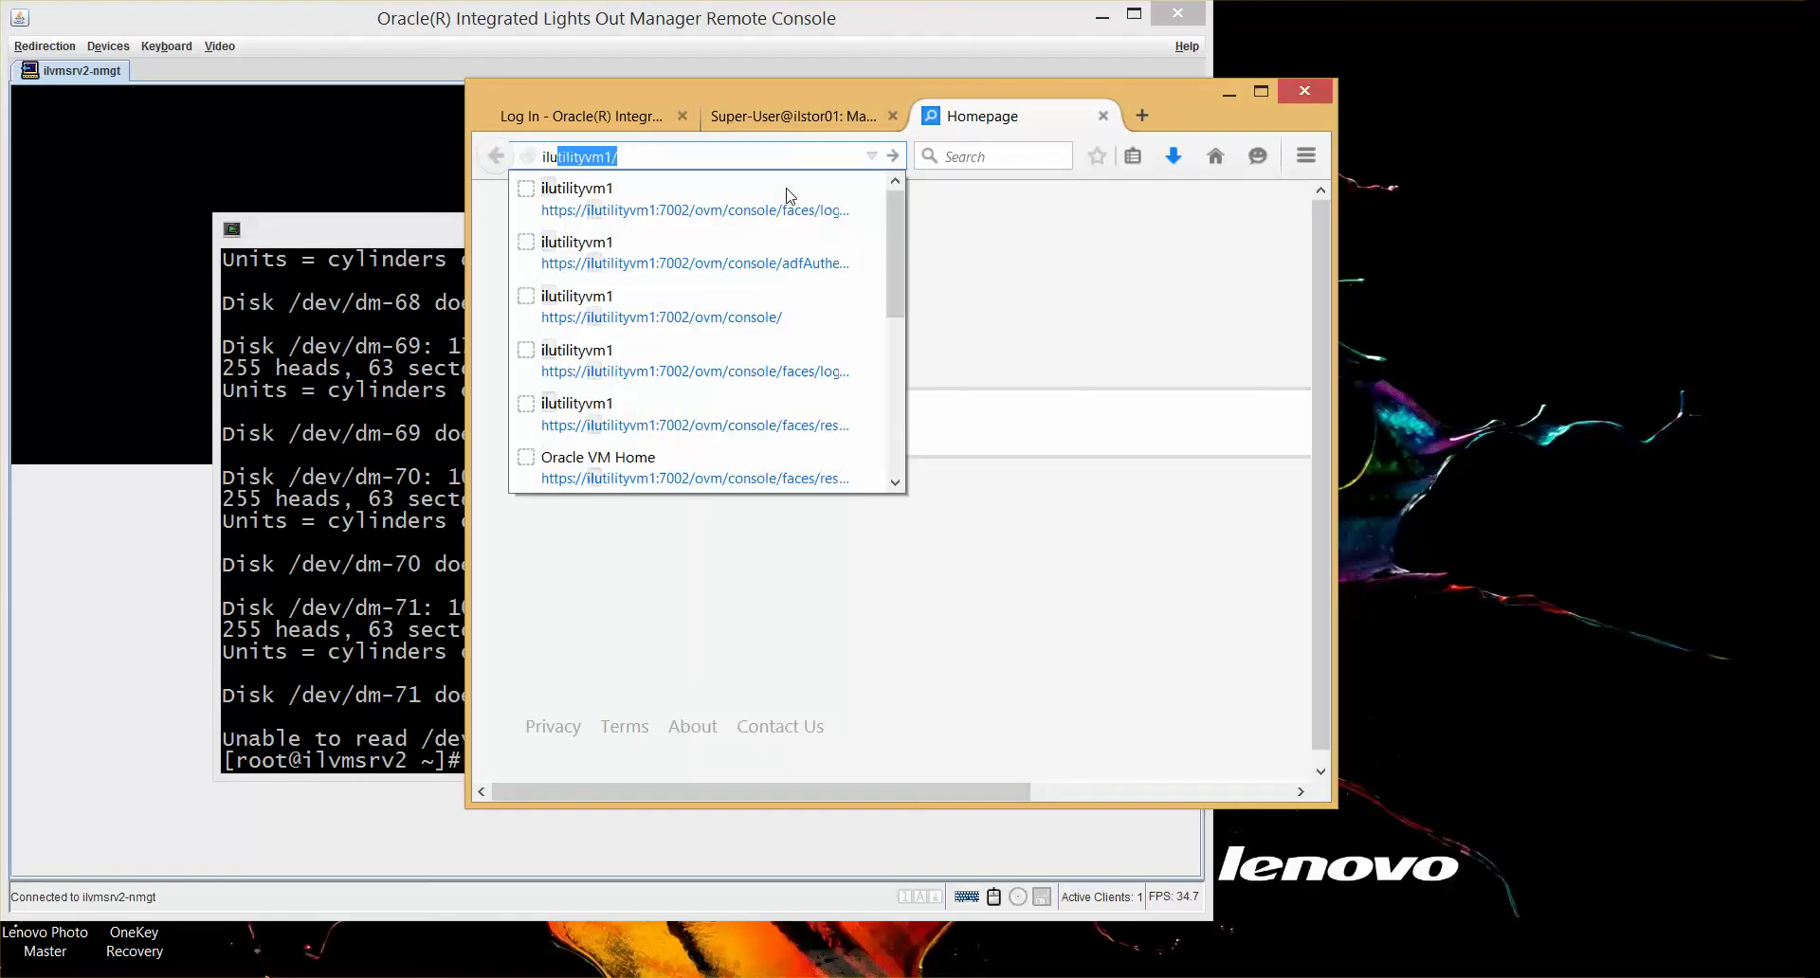
{"action": "key", "text": "Down"}
{"action": "key", "text": "Return"}
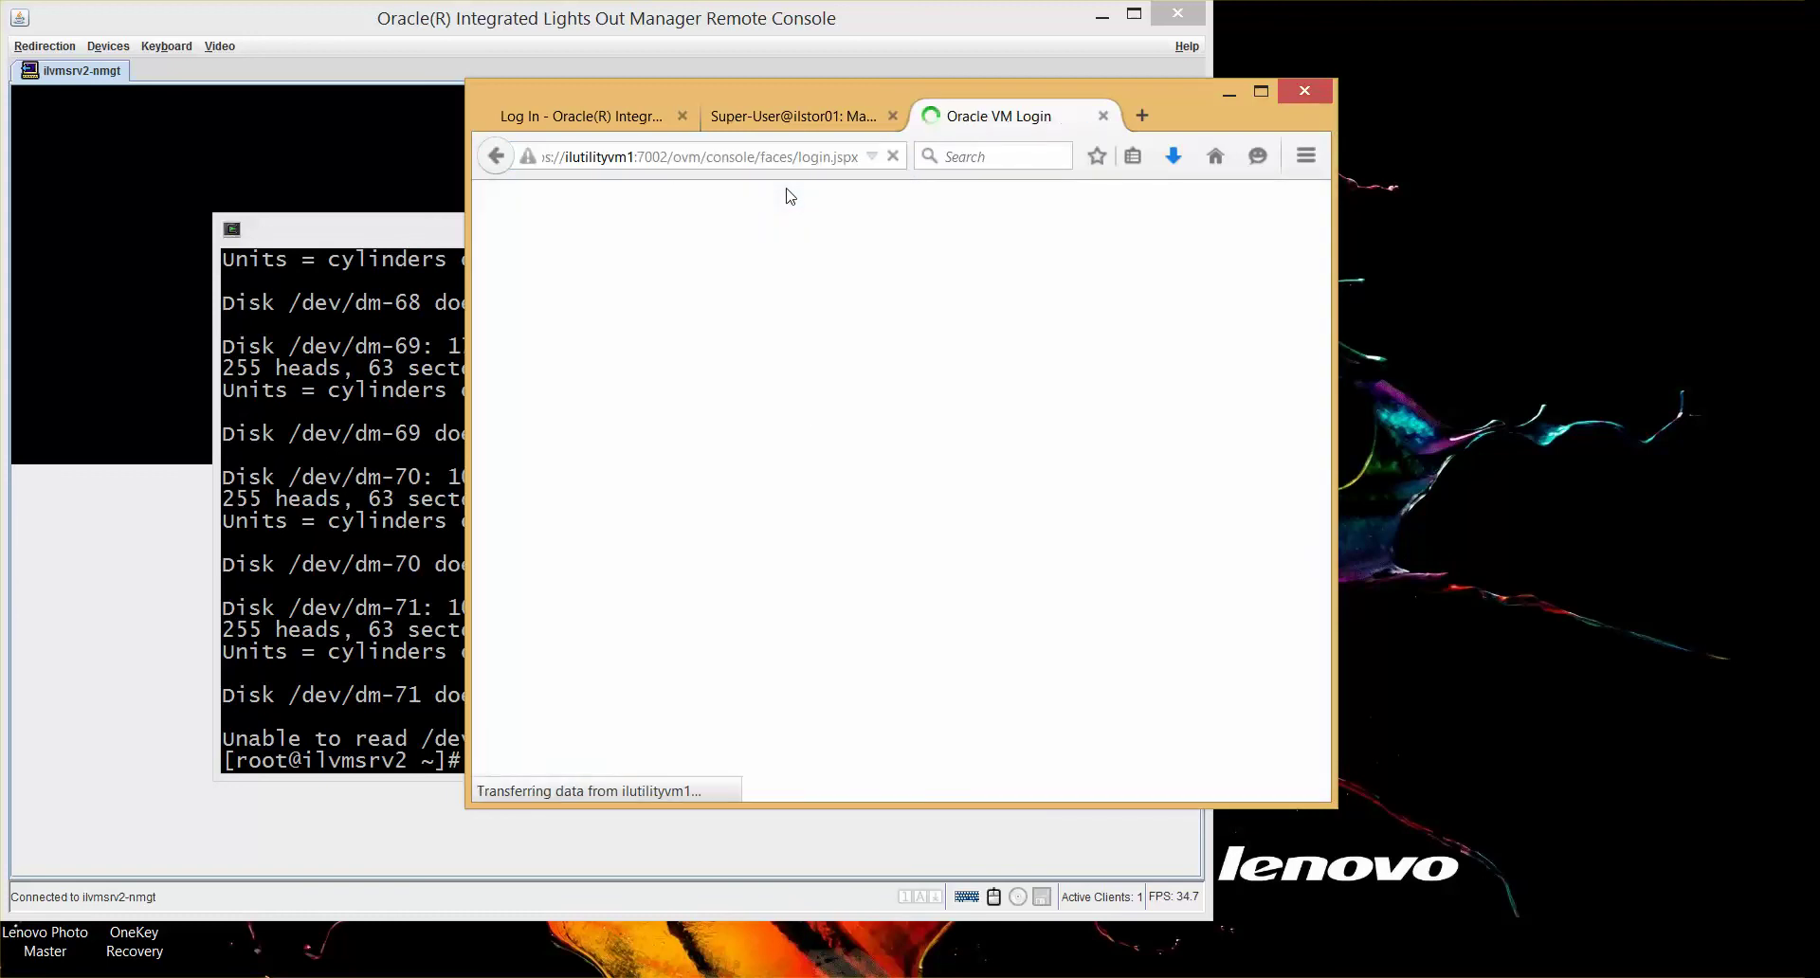
- Log in to Oracle VM Manager as admin with the account password
{"action": "type", "text": "admin"}
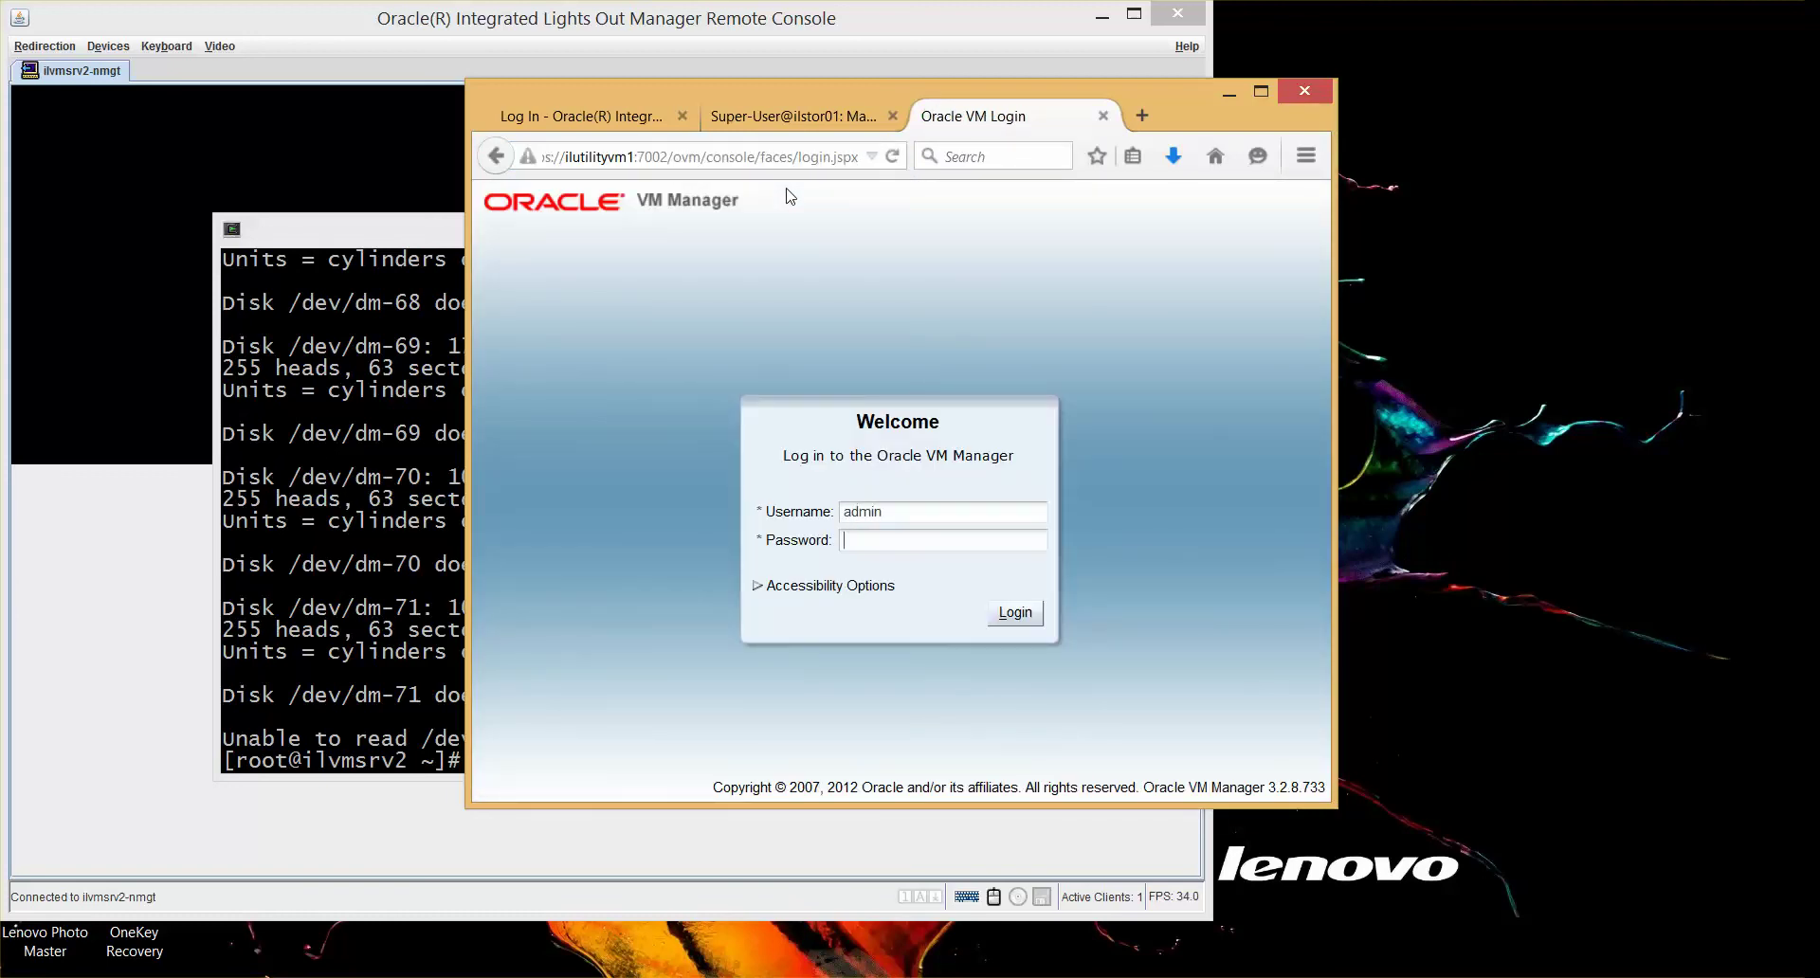
{"action": "type", "text": "********"}
{"action": "key", "text": "Return"}
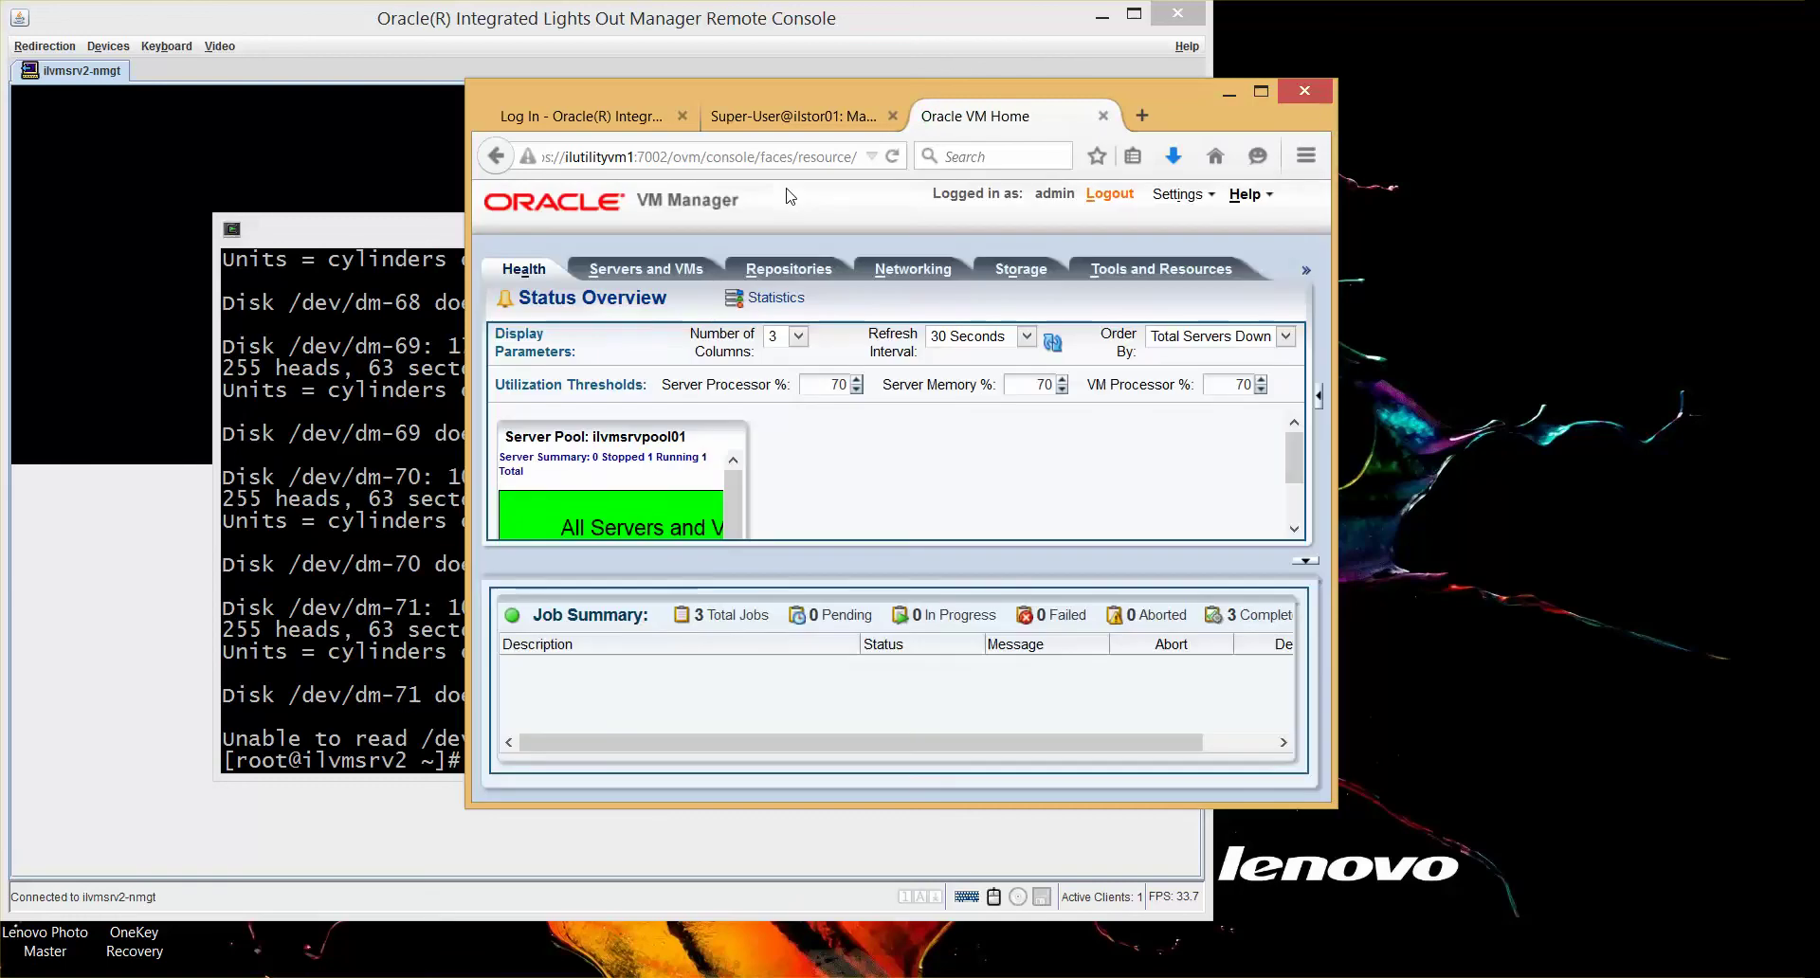
- Show the servers in server pool ilvmsrvpool01 under Servers and VMs, and start Discover Servers
{"action": "left_click", "coordinate": [666, 271]}
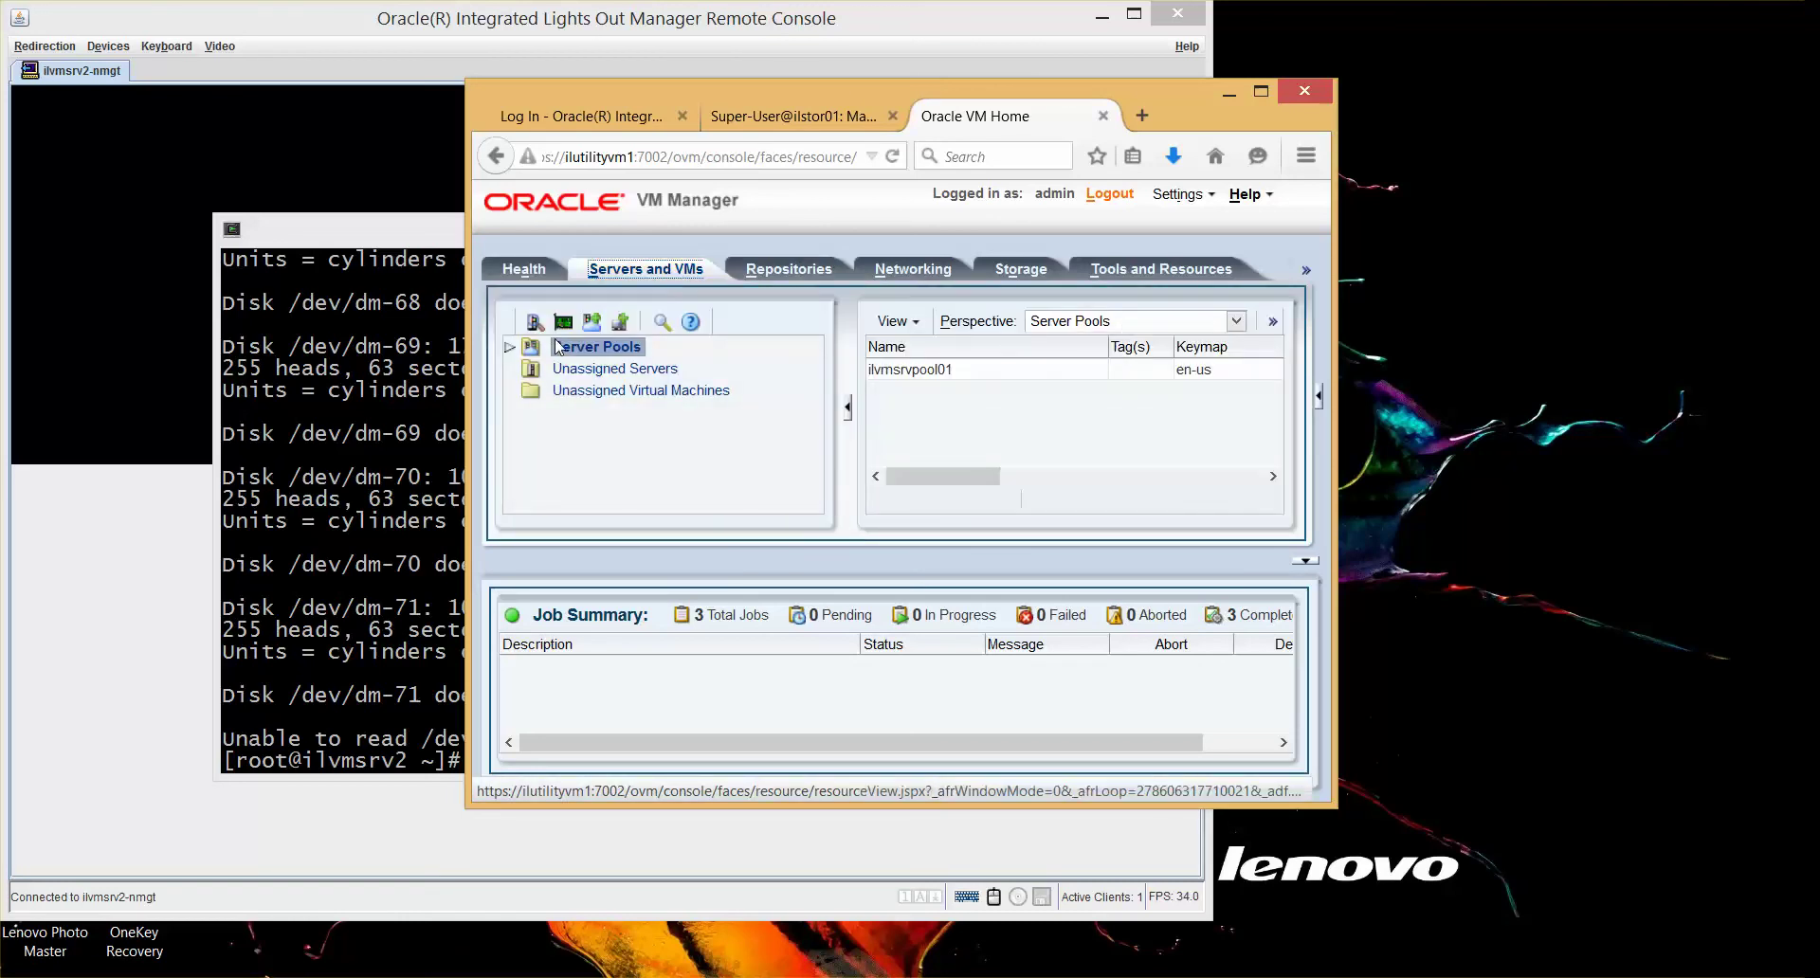
{"action": "left_click", "coordinate": [511, 348]}
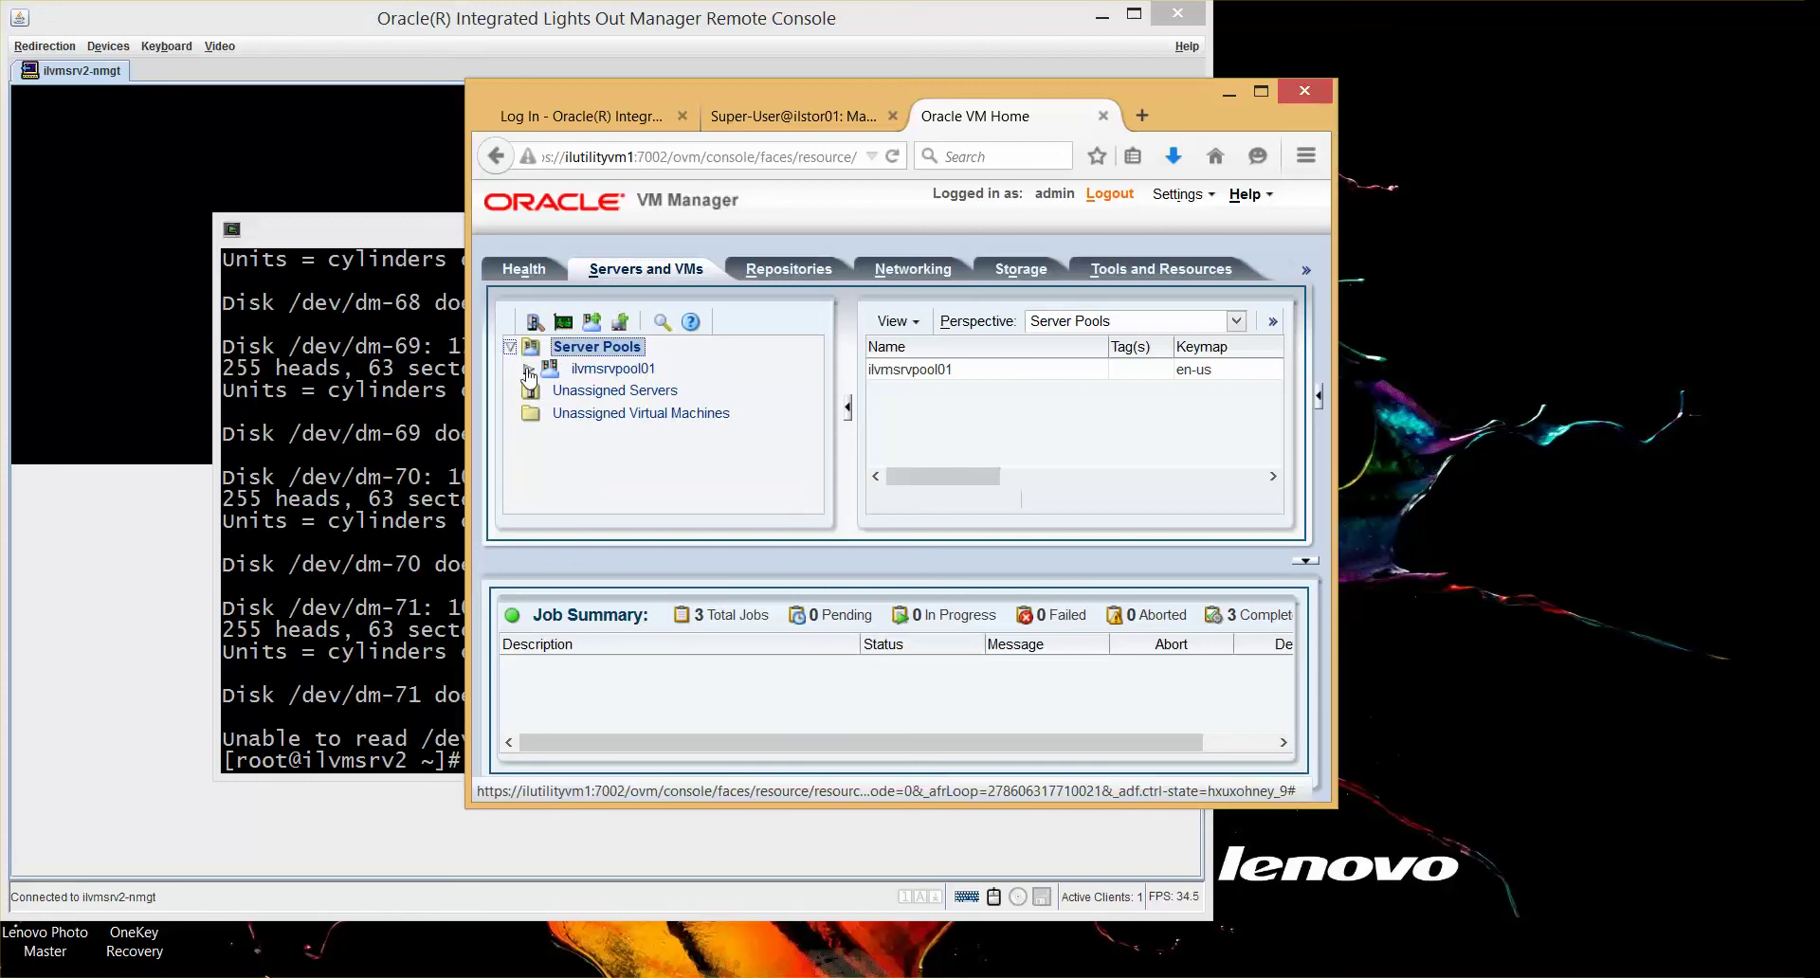
{"action": "left_click", "coordinate": [529, 369]}
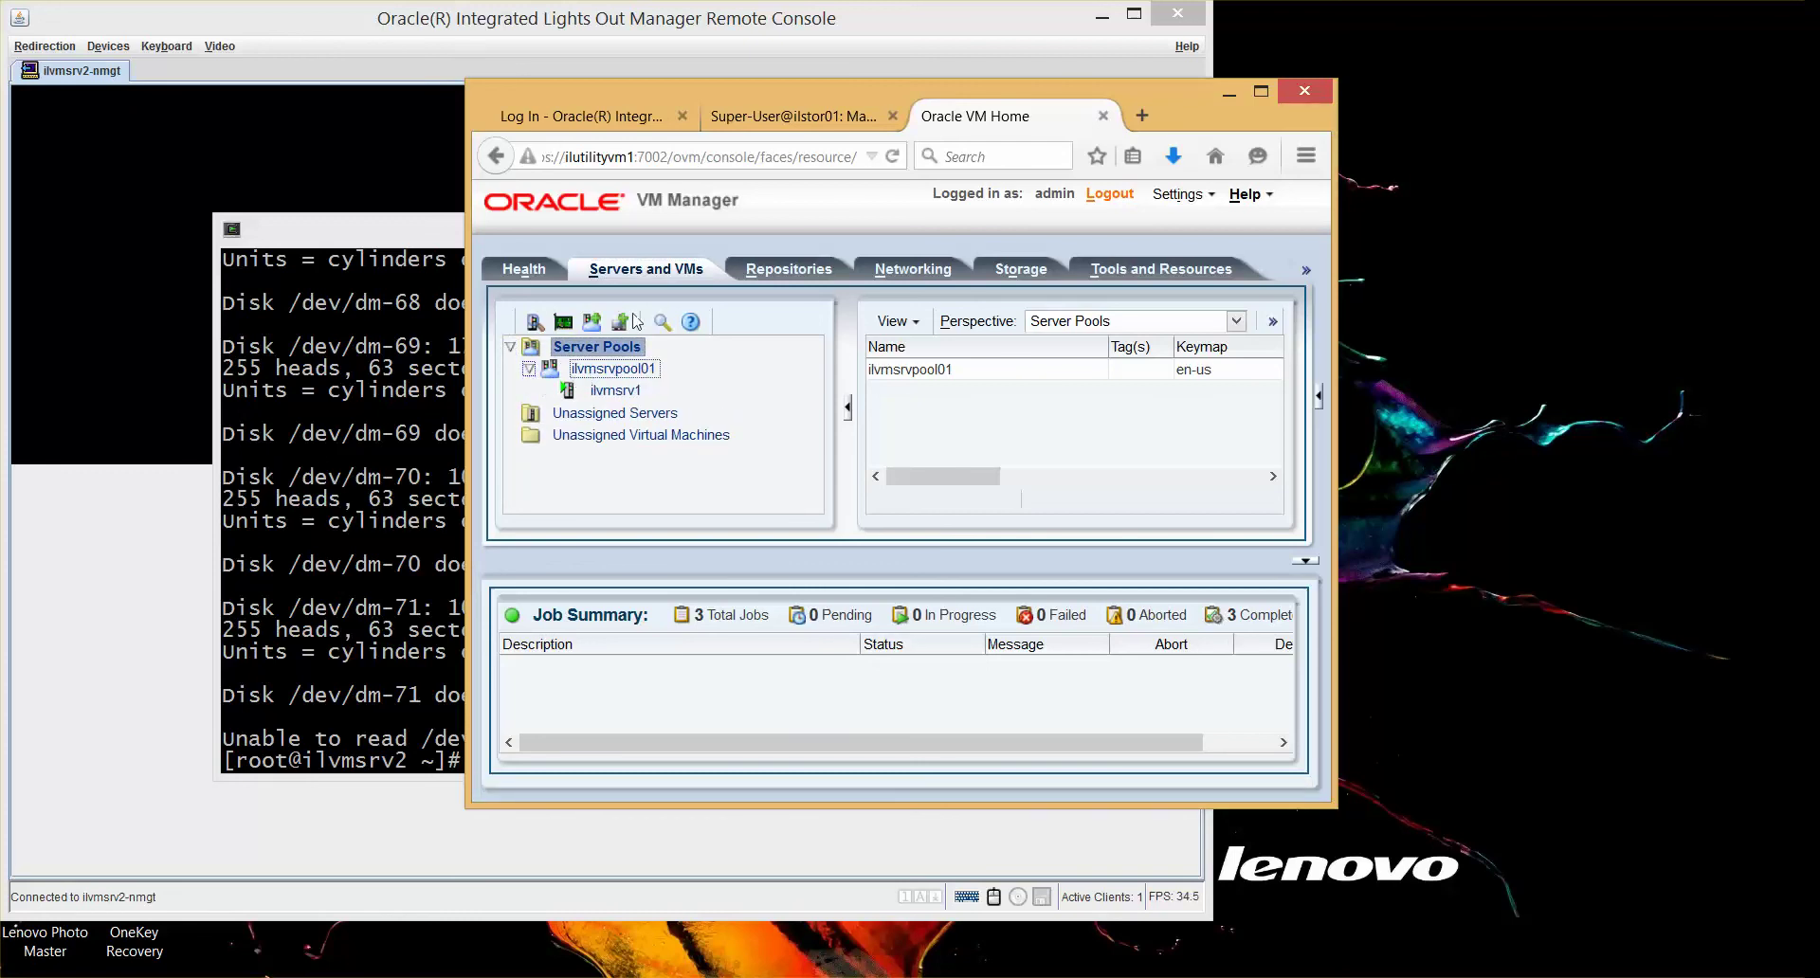
{"action": "left_click", "coordinate": [534, 327]}
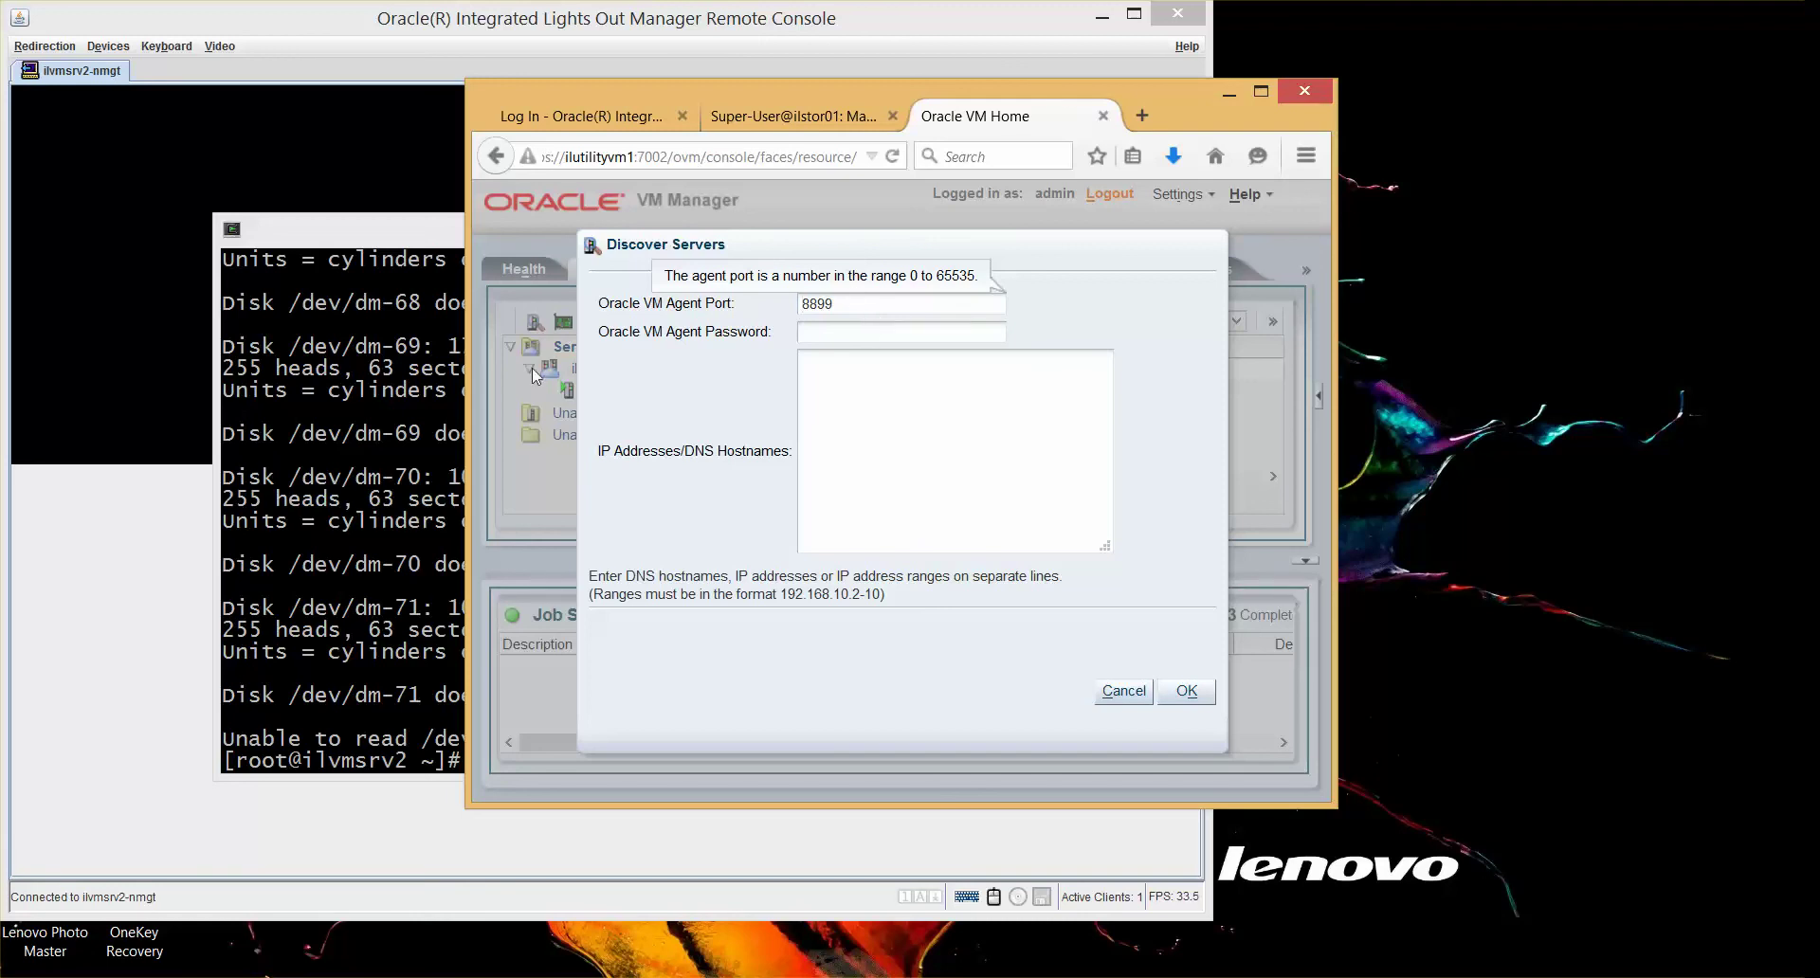
- Switch to the ilvmsrv2 terminal and check the agent with ps -ef|grep ovs-agent and service ovs-agent status
{"action": "left_click", "coordinate": [312, 576]}
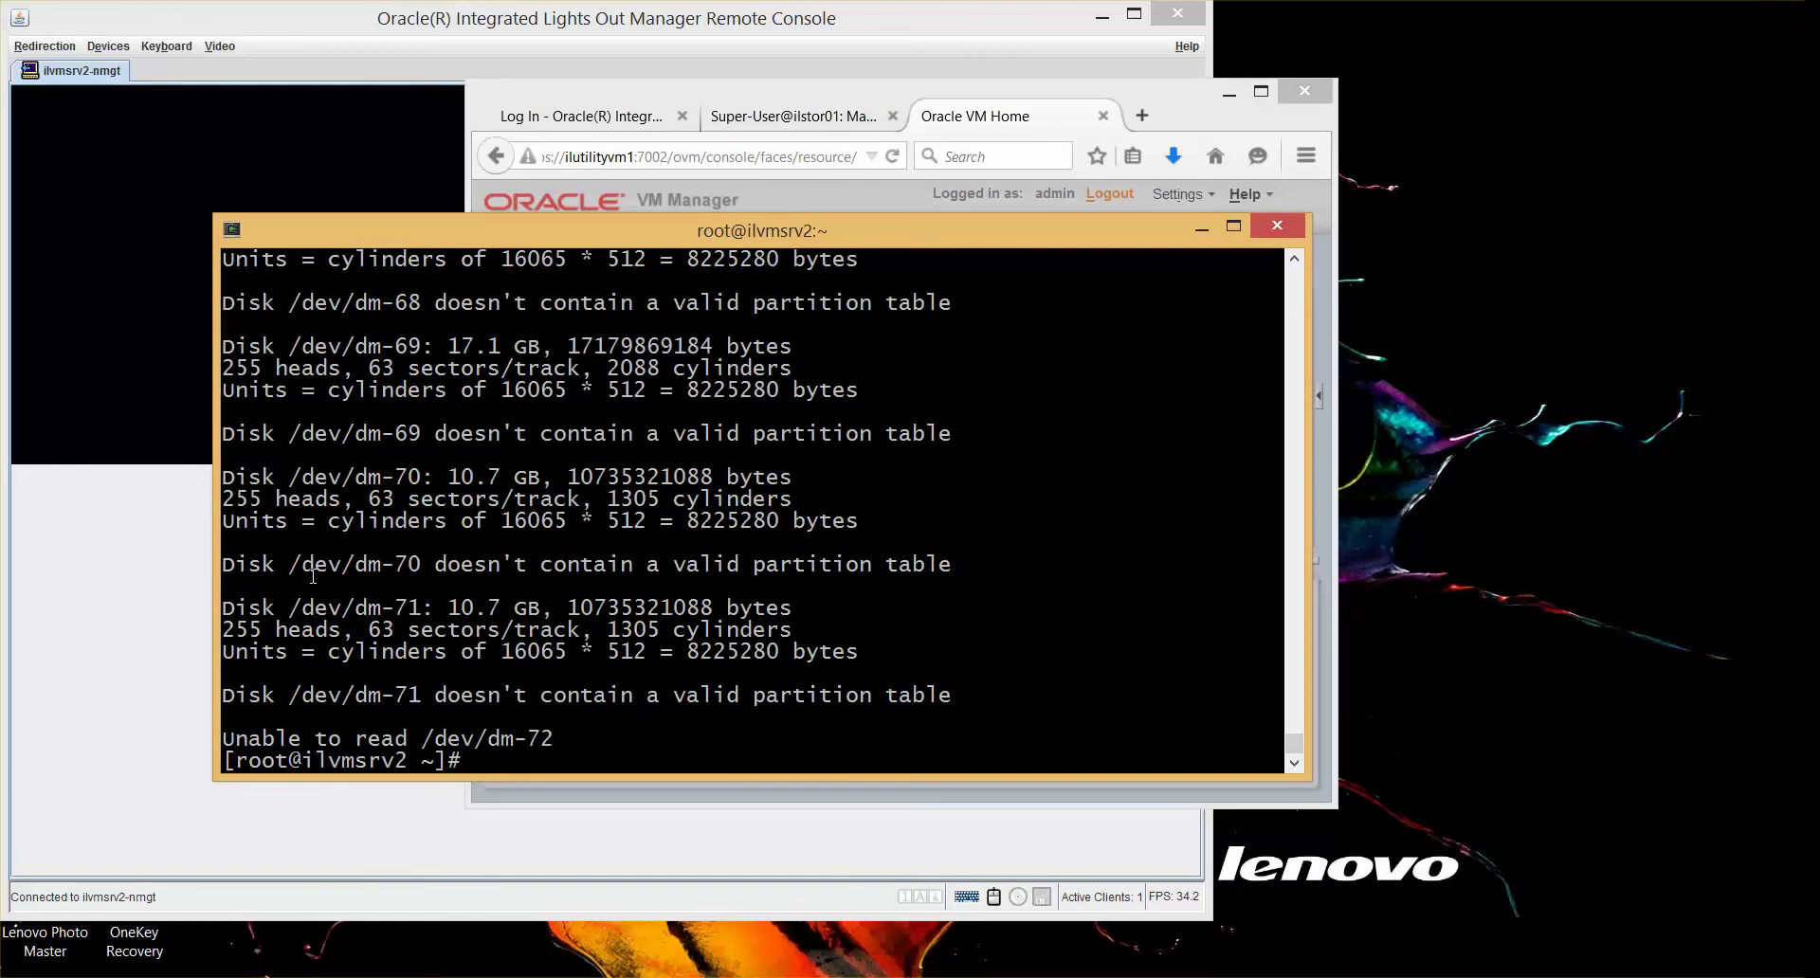
{"action": "type", "text": "ps -ef|grep ovs-agent"}
{"action": "key", "text": "Return"}
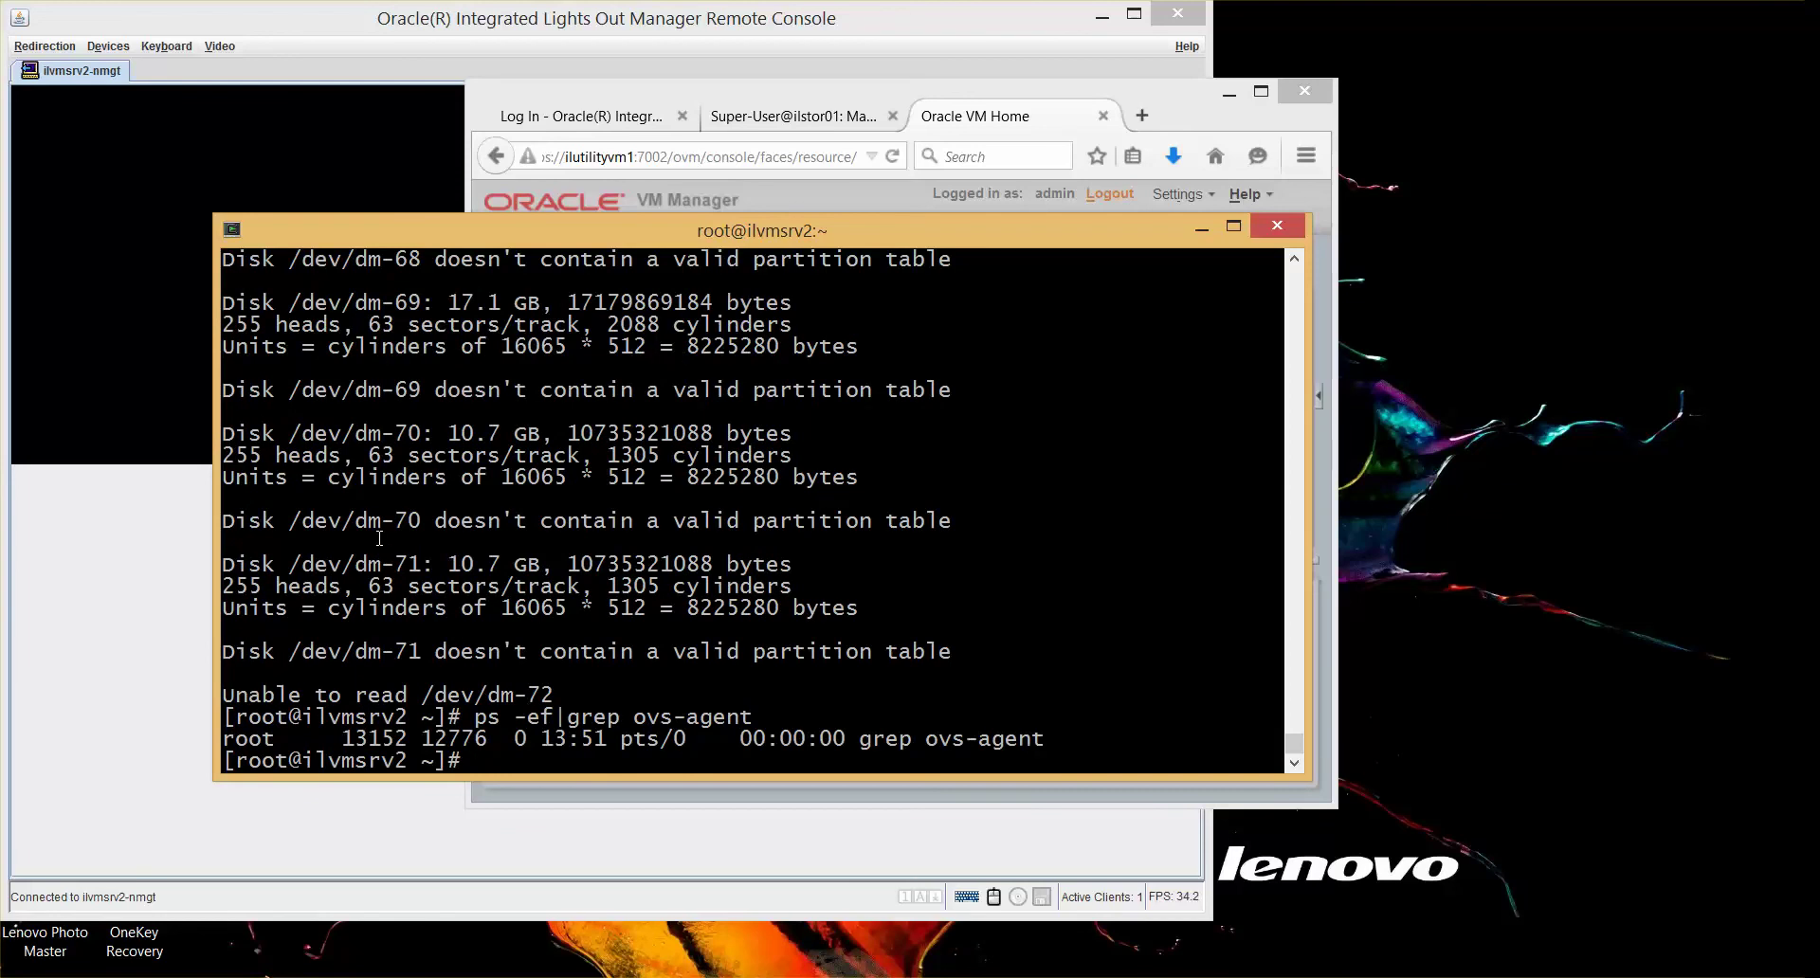
{"action": "type", "text": "service ovs-agent status"}
{"action": "key", "text": "Return"}
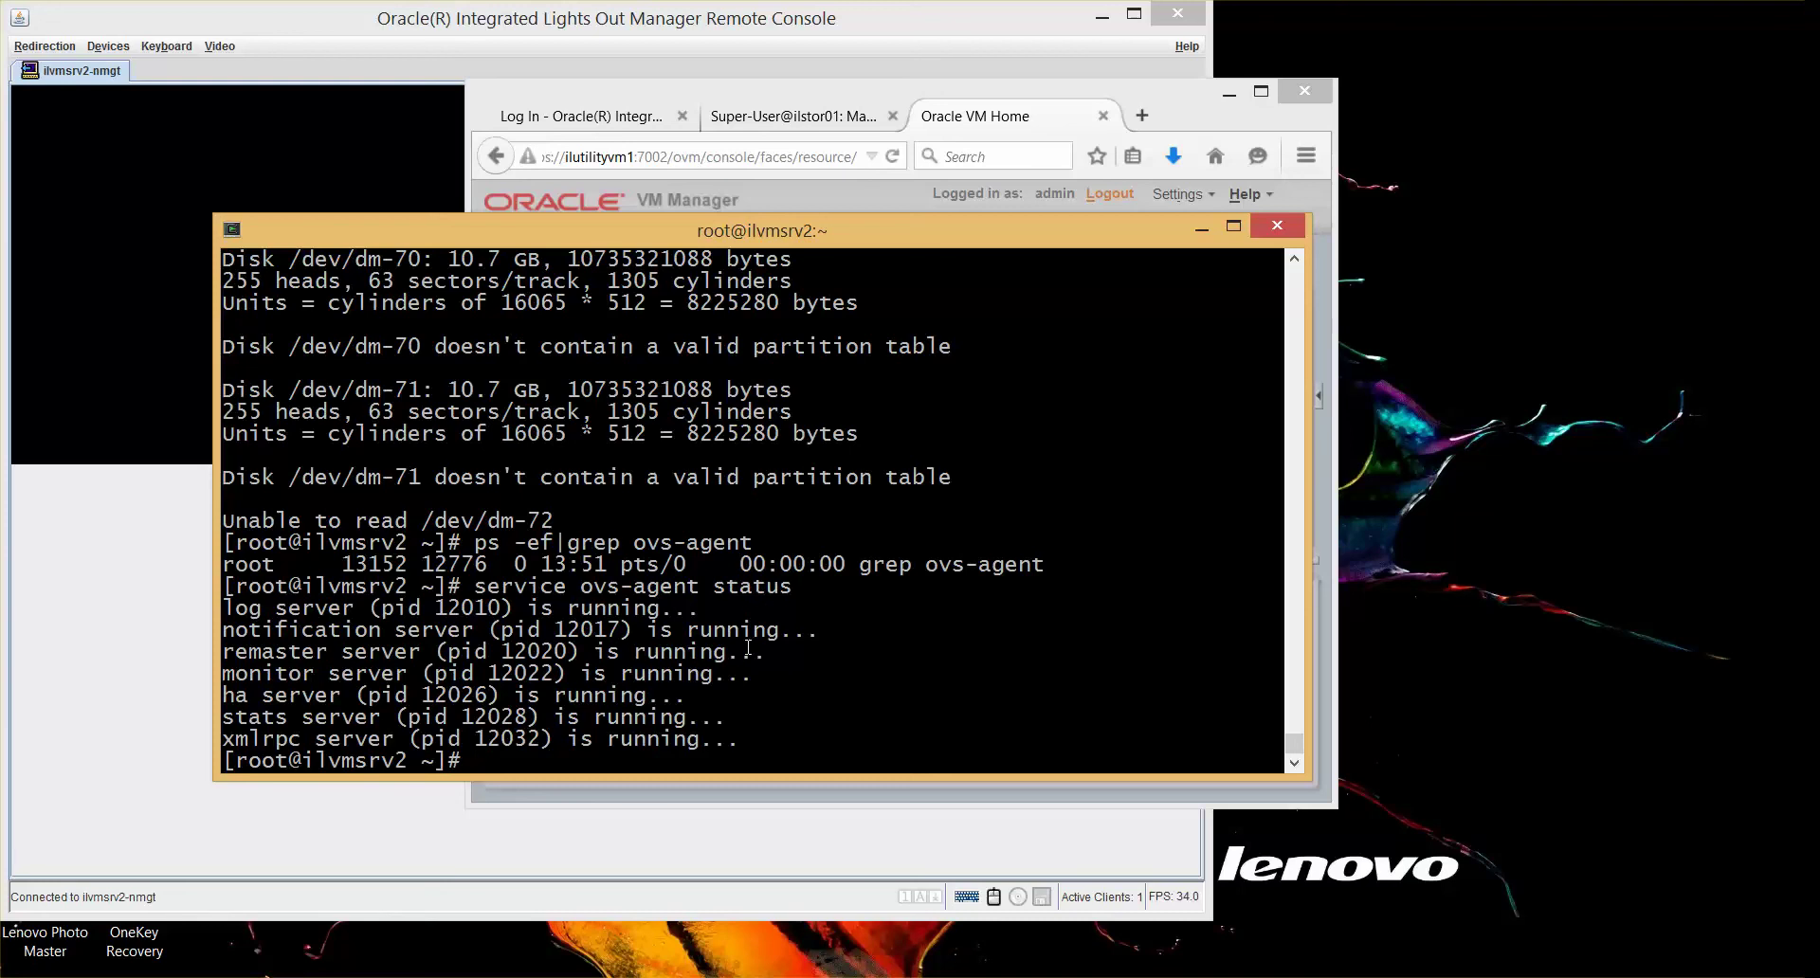
- Return to Oracle VM Manager and discover server ilvmsrv2, supplying the Oracle VM Agent password and the server's hostname
{"action": "key", "text": "alt+Tab"}
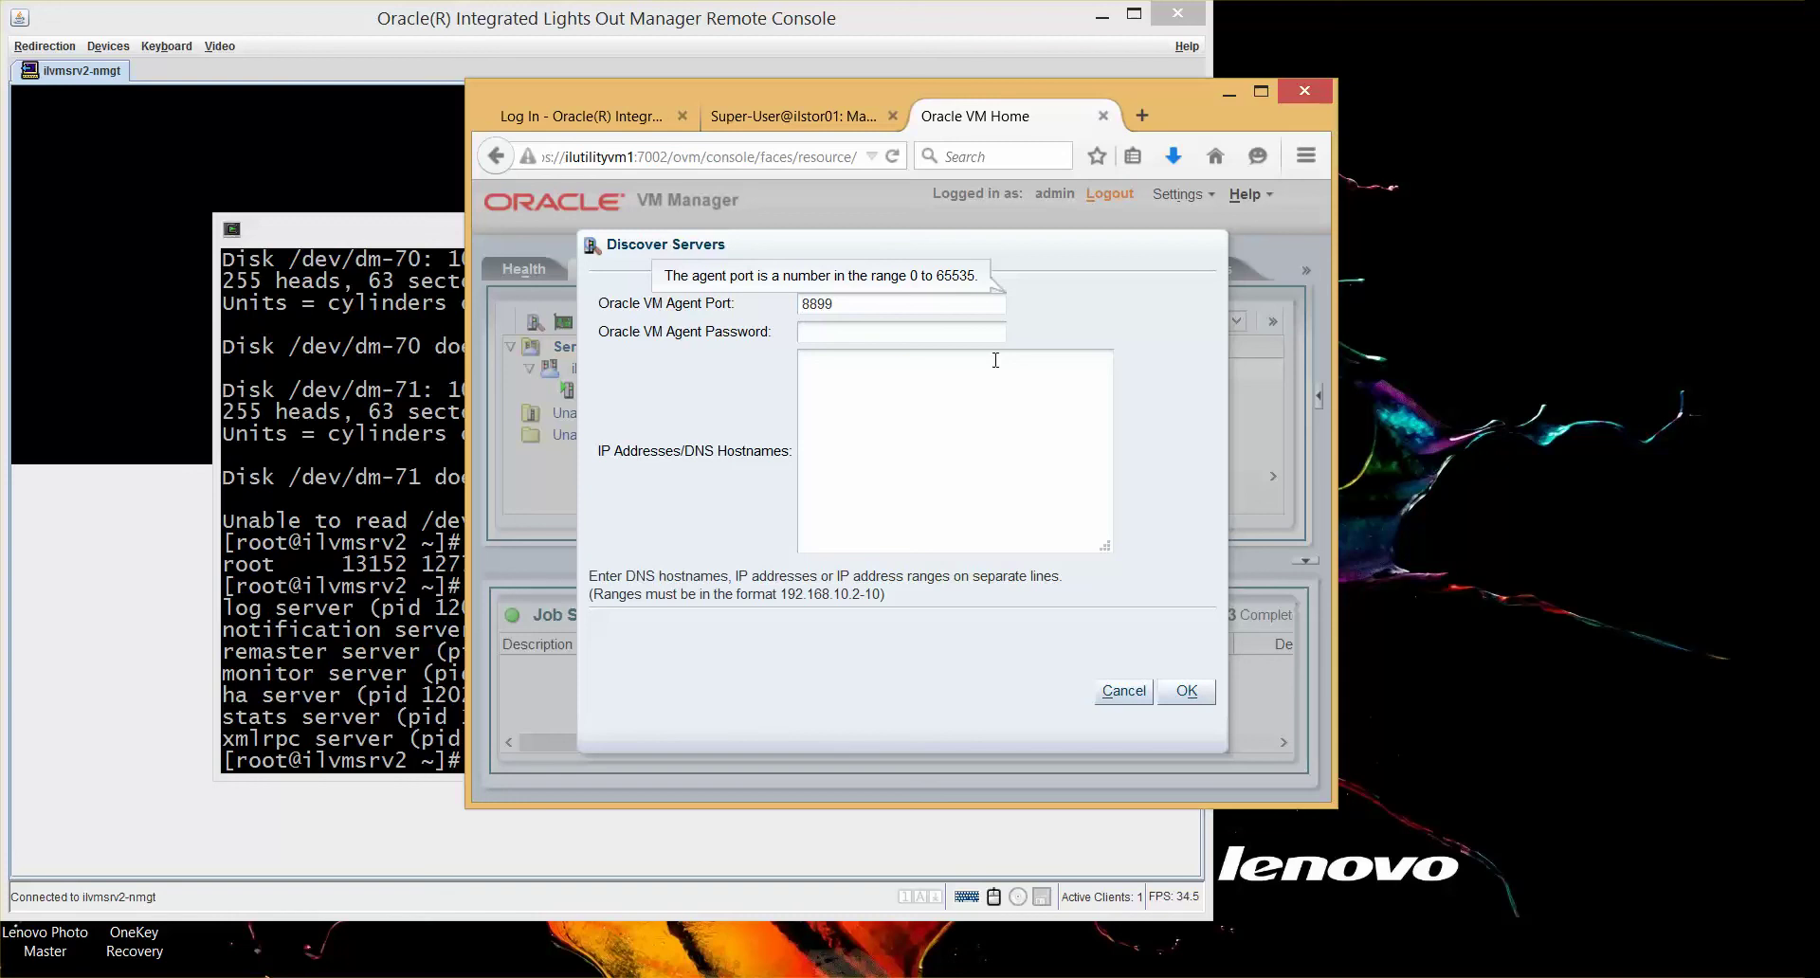
{"action": "left_click", "coordinate": [952, 330]}
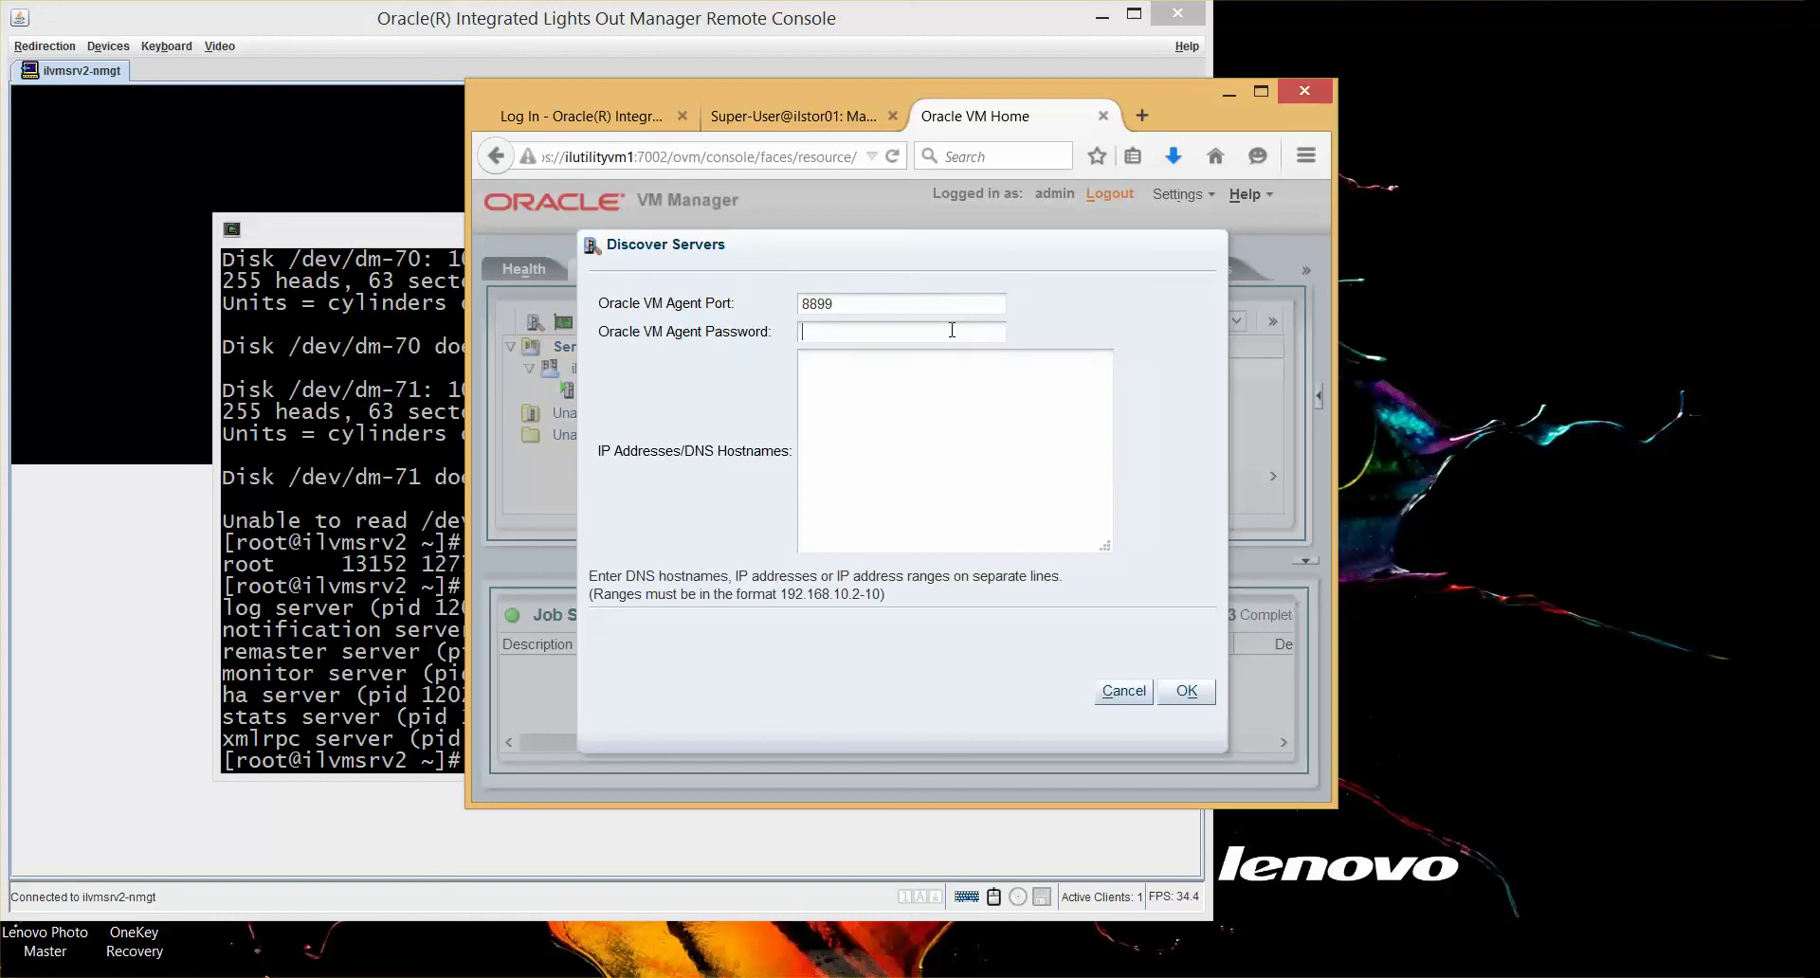
{"action": "type", "text": "••••••••"}
{"action": "left_click", "coordinate": [893, 403]}
{"action": "mouse_move", "coordinate": [921, 977]}
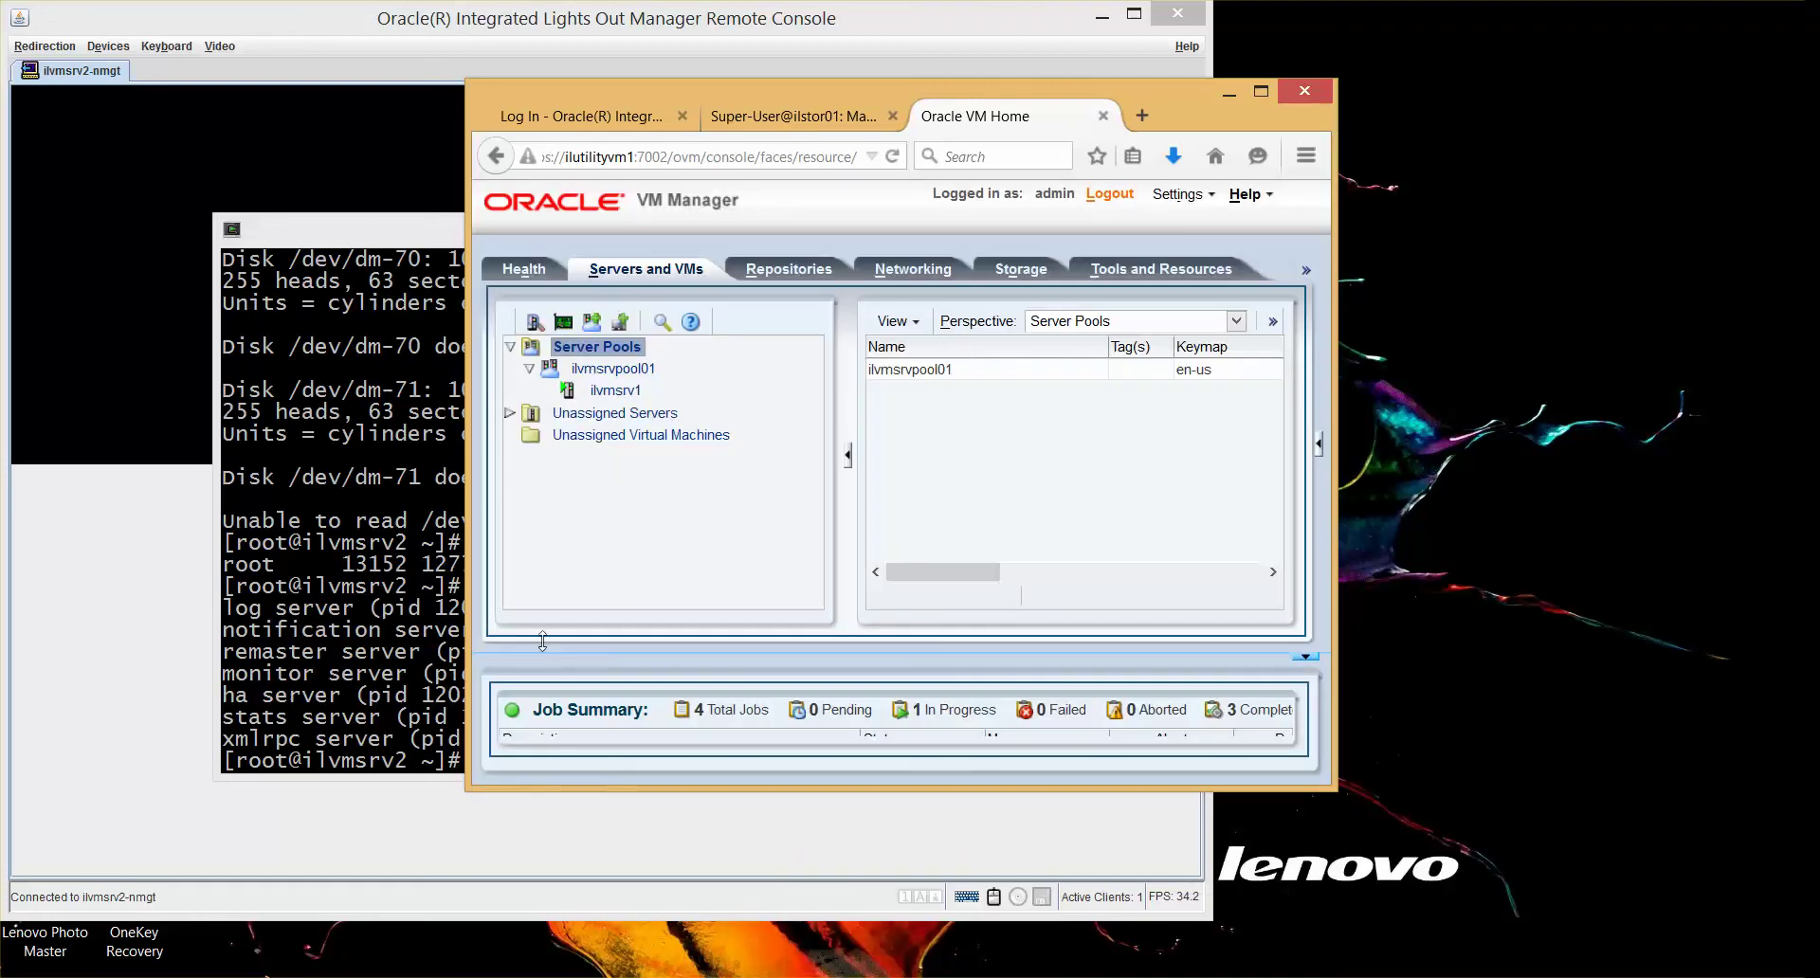
- Expand Unassigned Servers and move ilvmsrv2 into server pool ilvmsrvpool01
{"action": "left_click", "coordinate": [509, 417]}
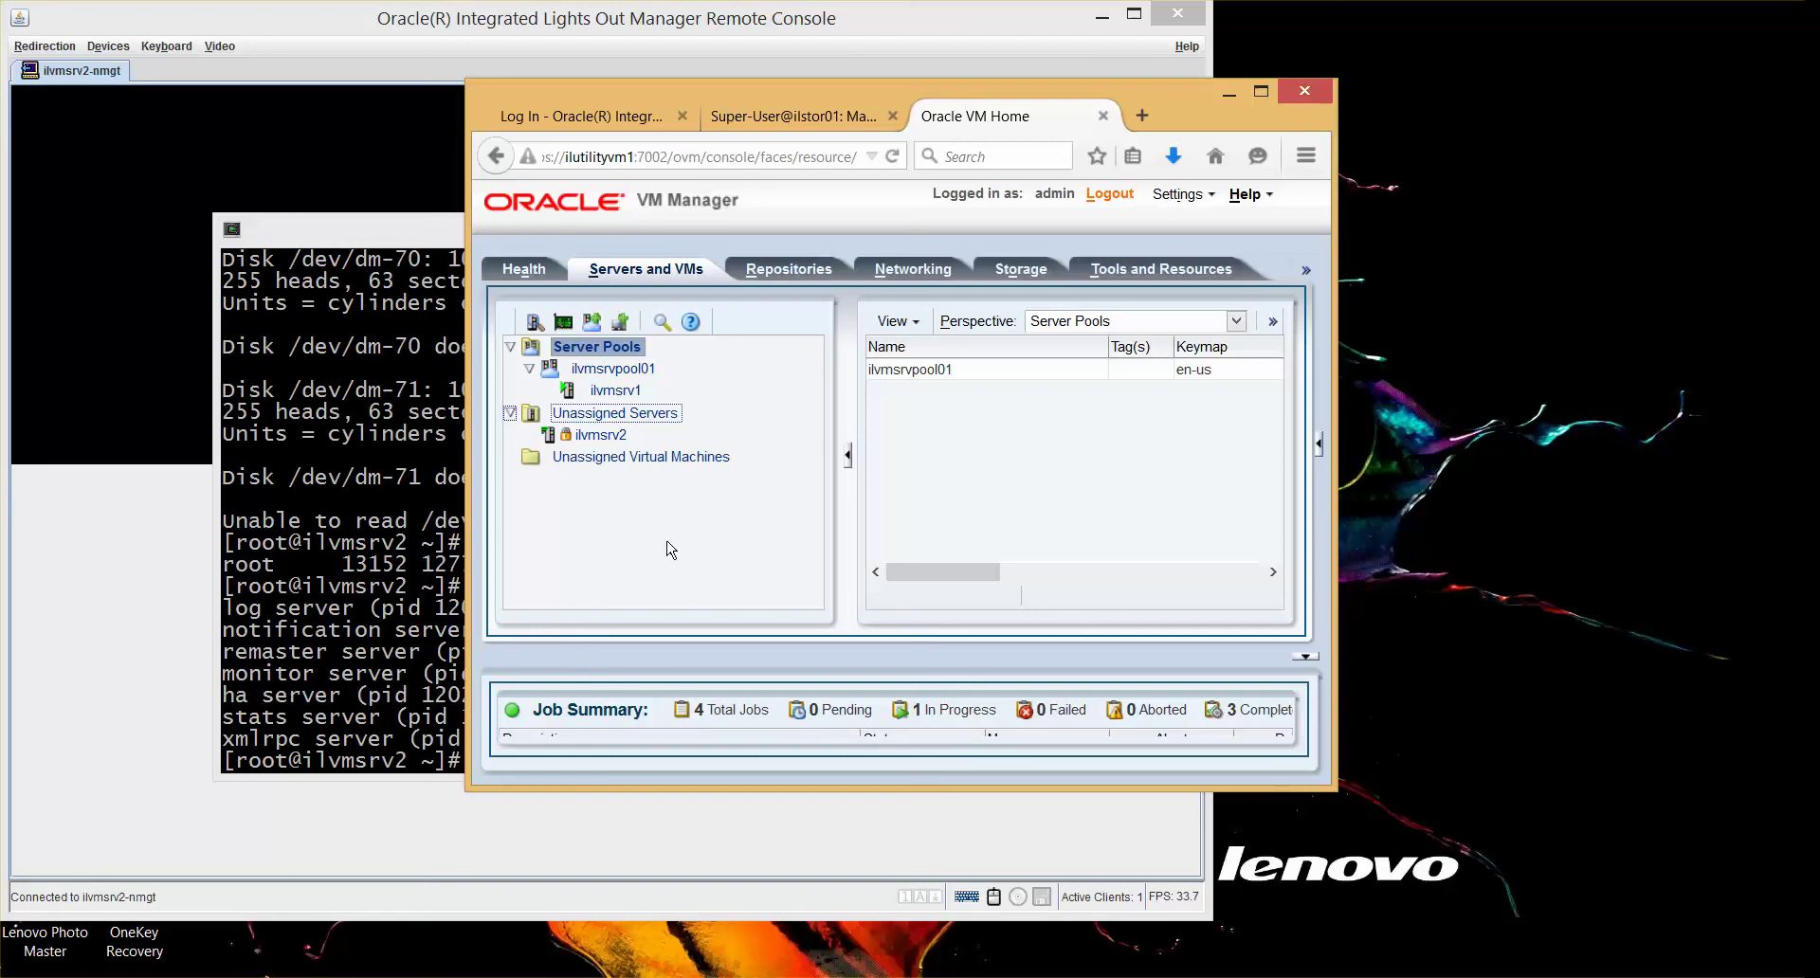
{"action": "left_click", "coordinate": [601, 435]}
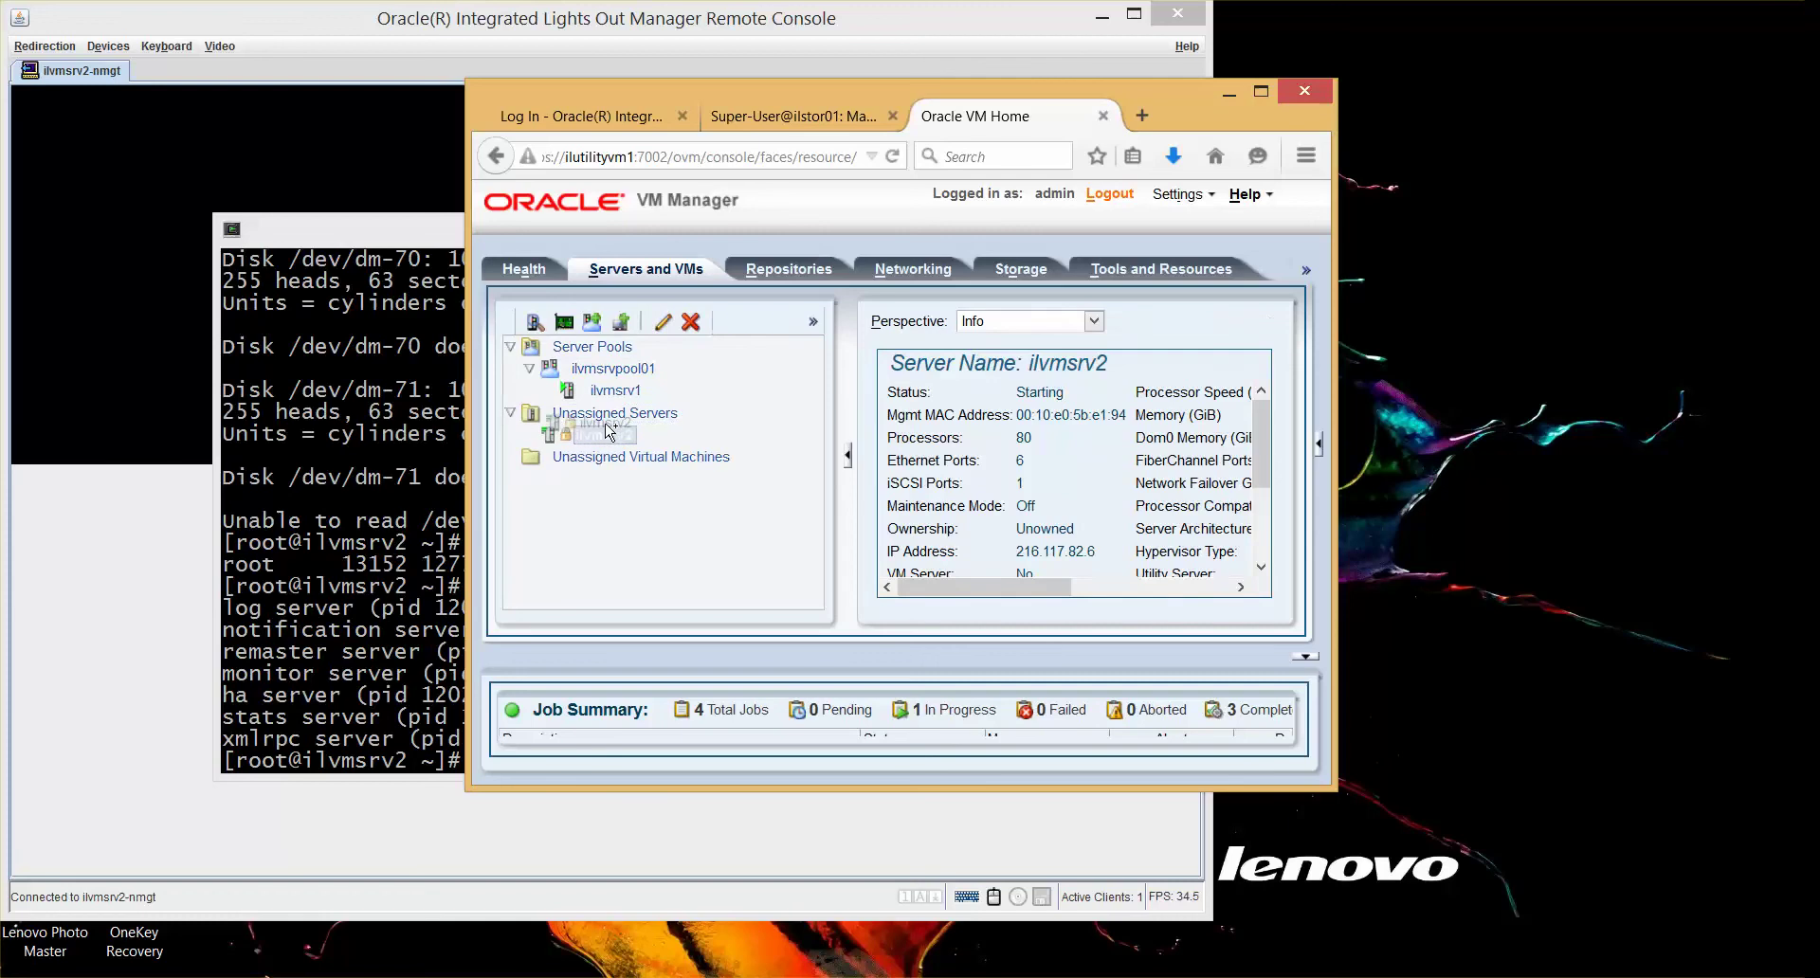
{"action": "left_click_drag", "start_coordinate": [601, 435], "coordinate": [611, 381]}
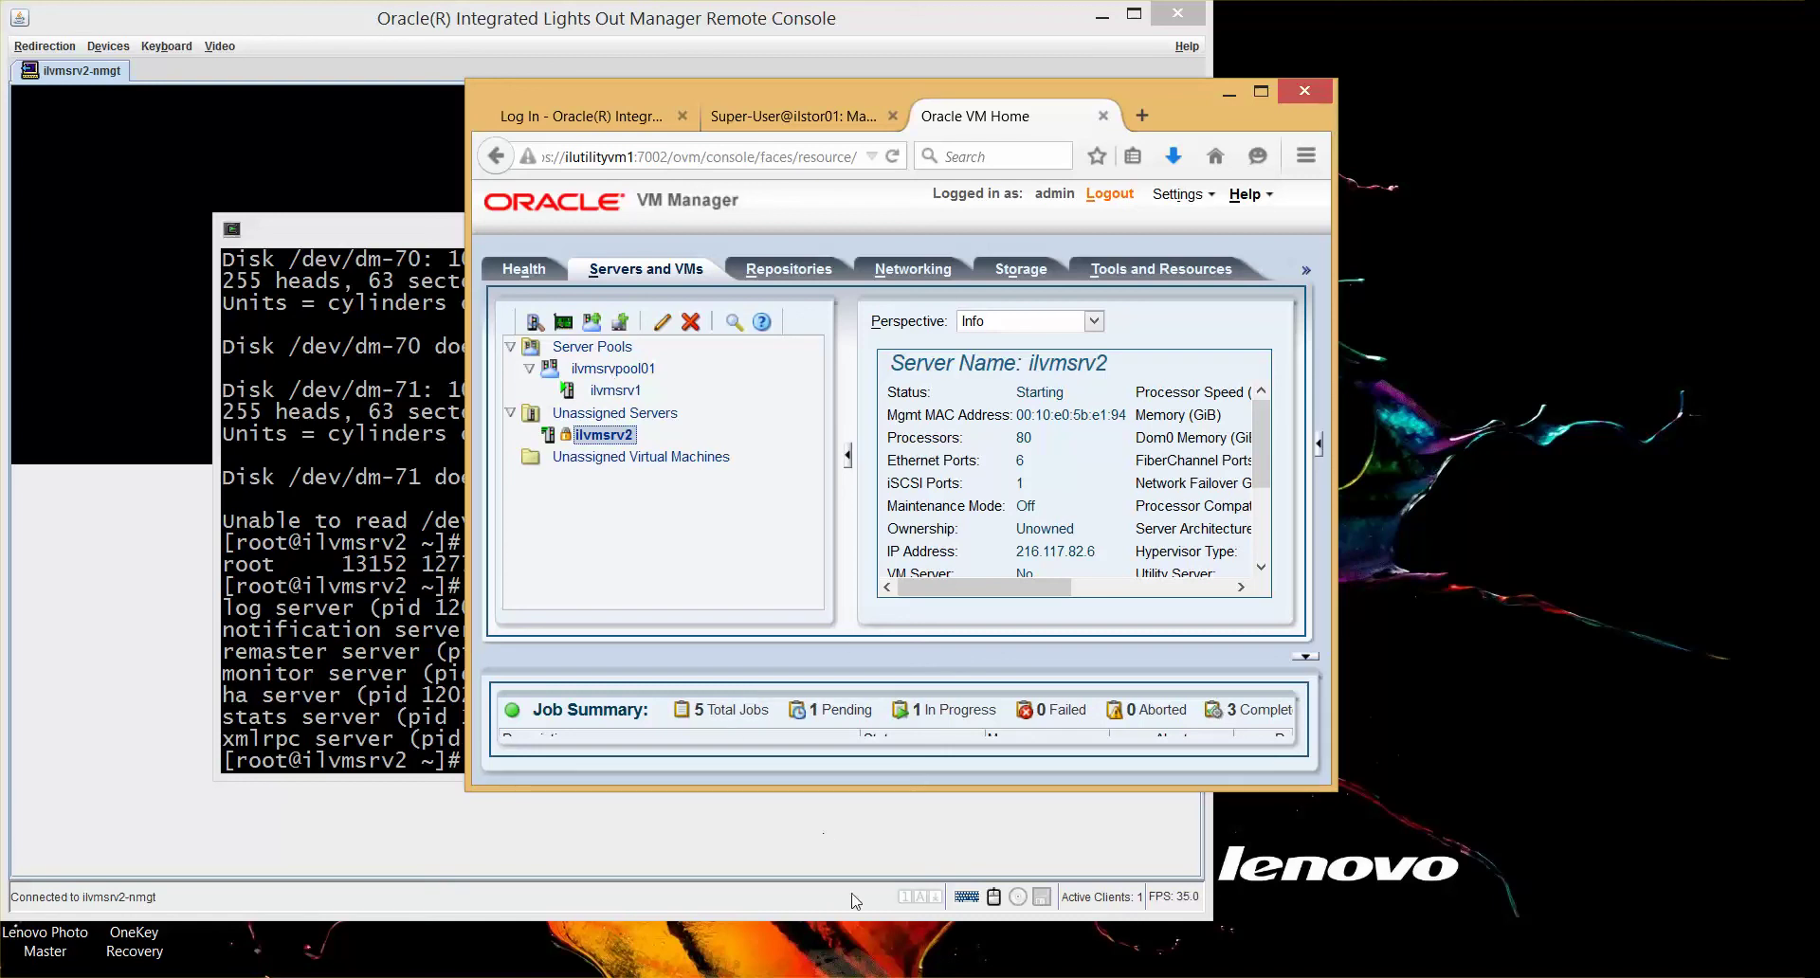
{"action": "right_click", "coordinate": [922, 977]}
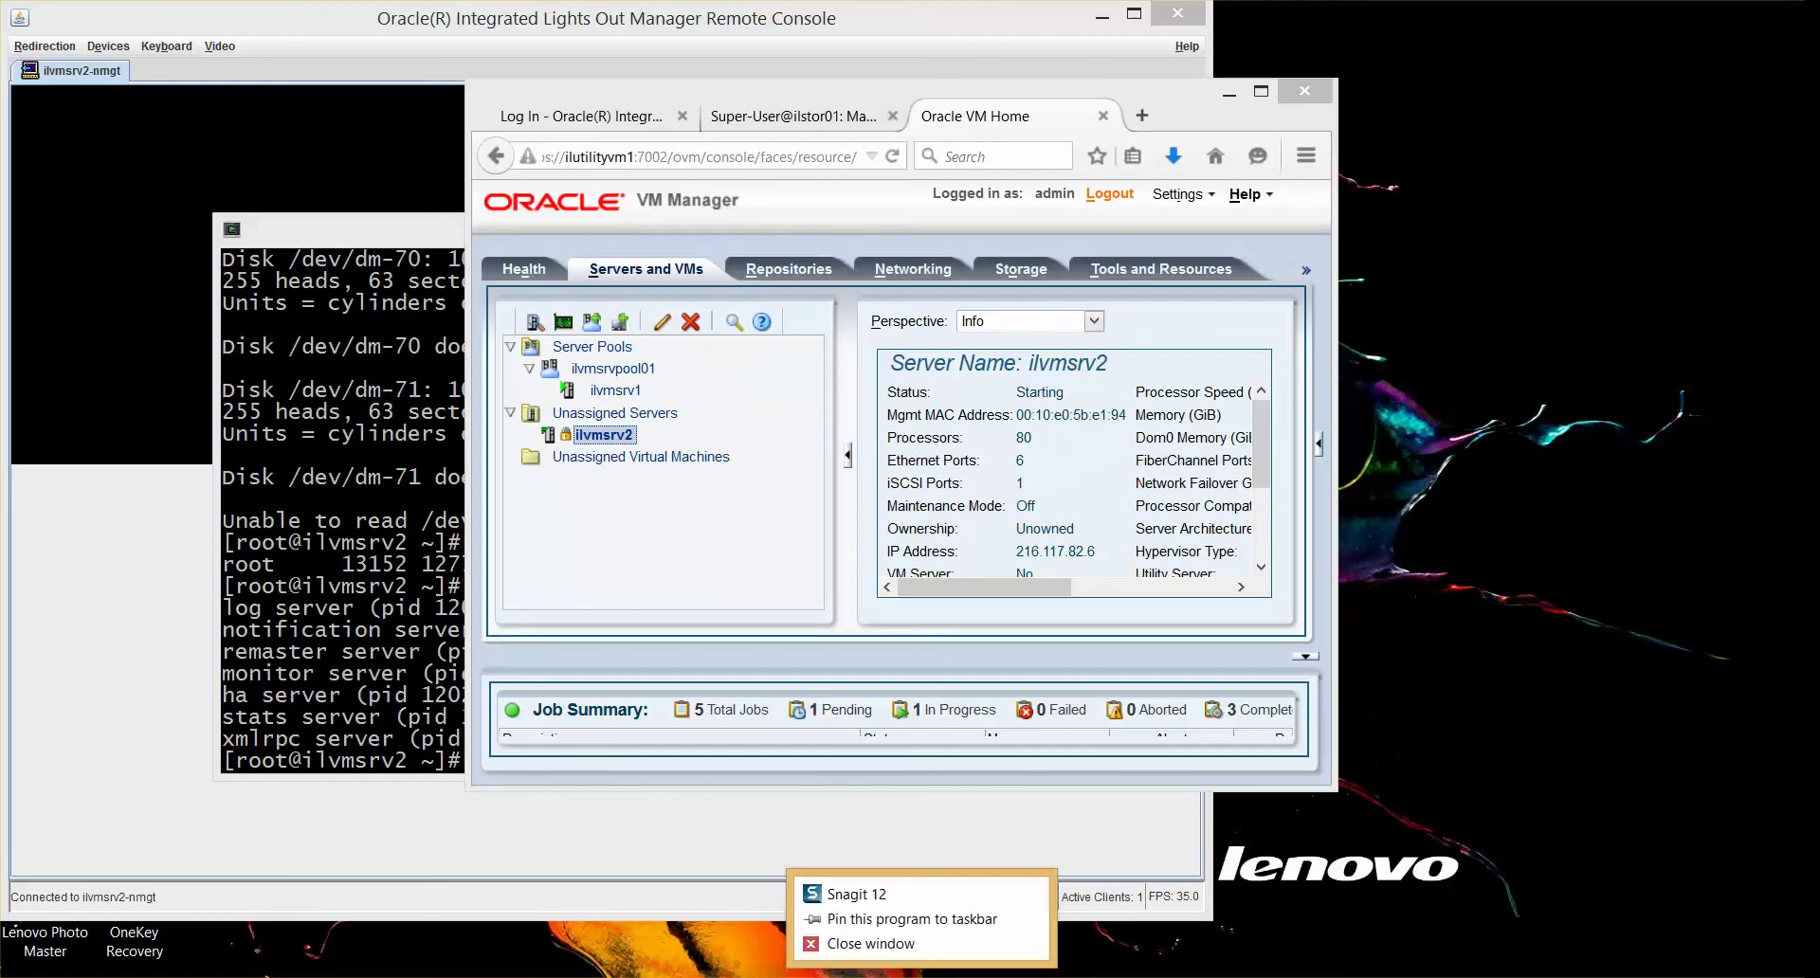